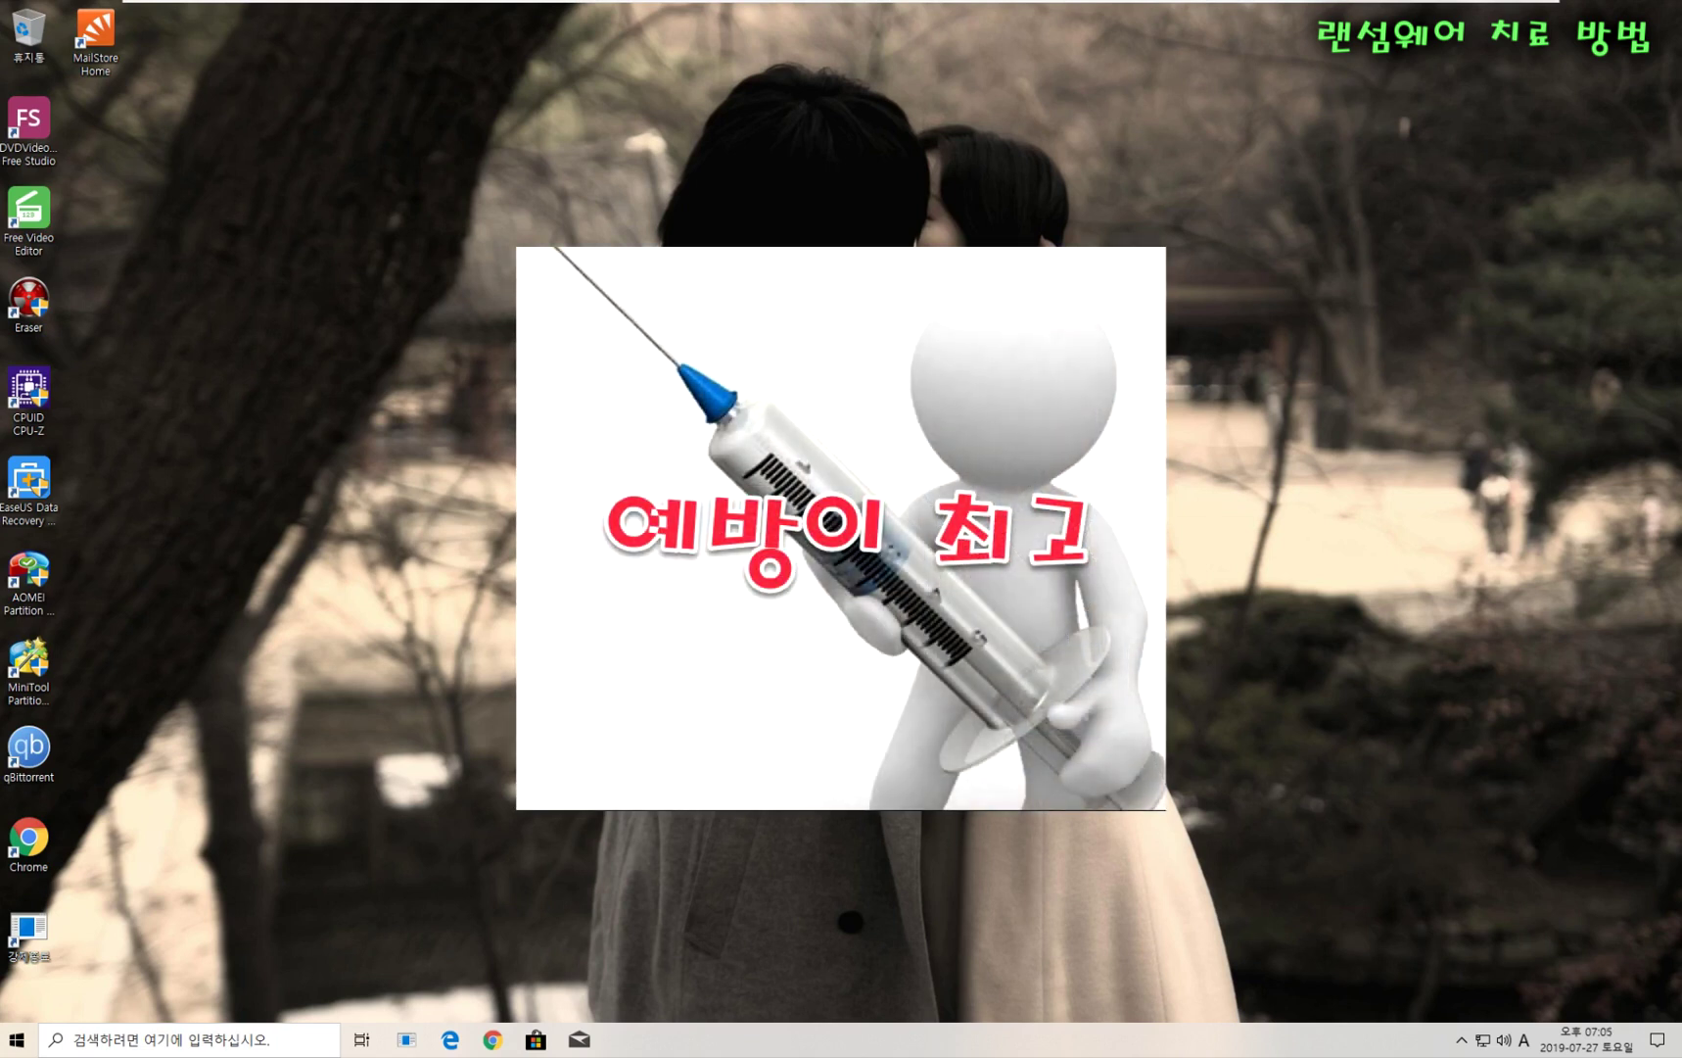
click(28, 35)
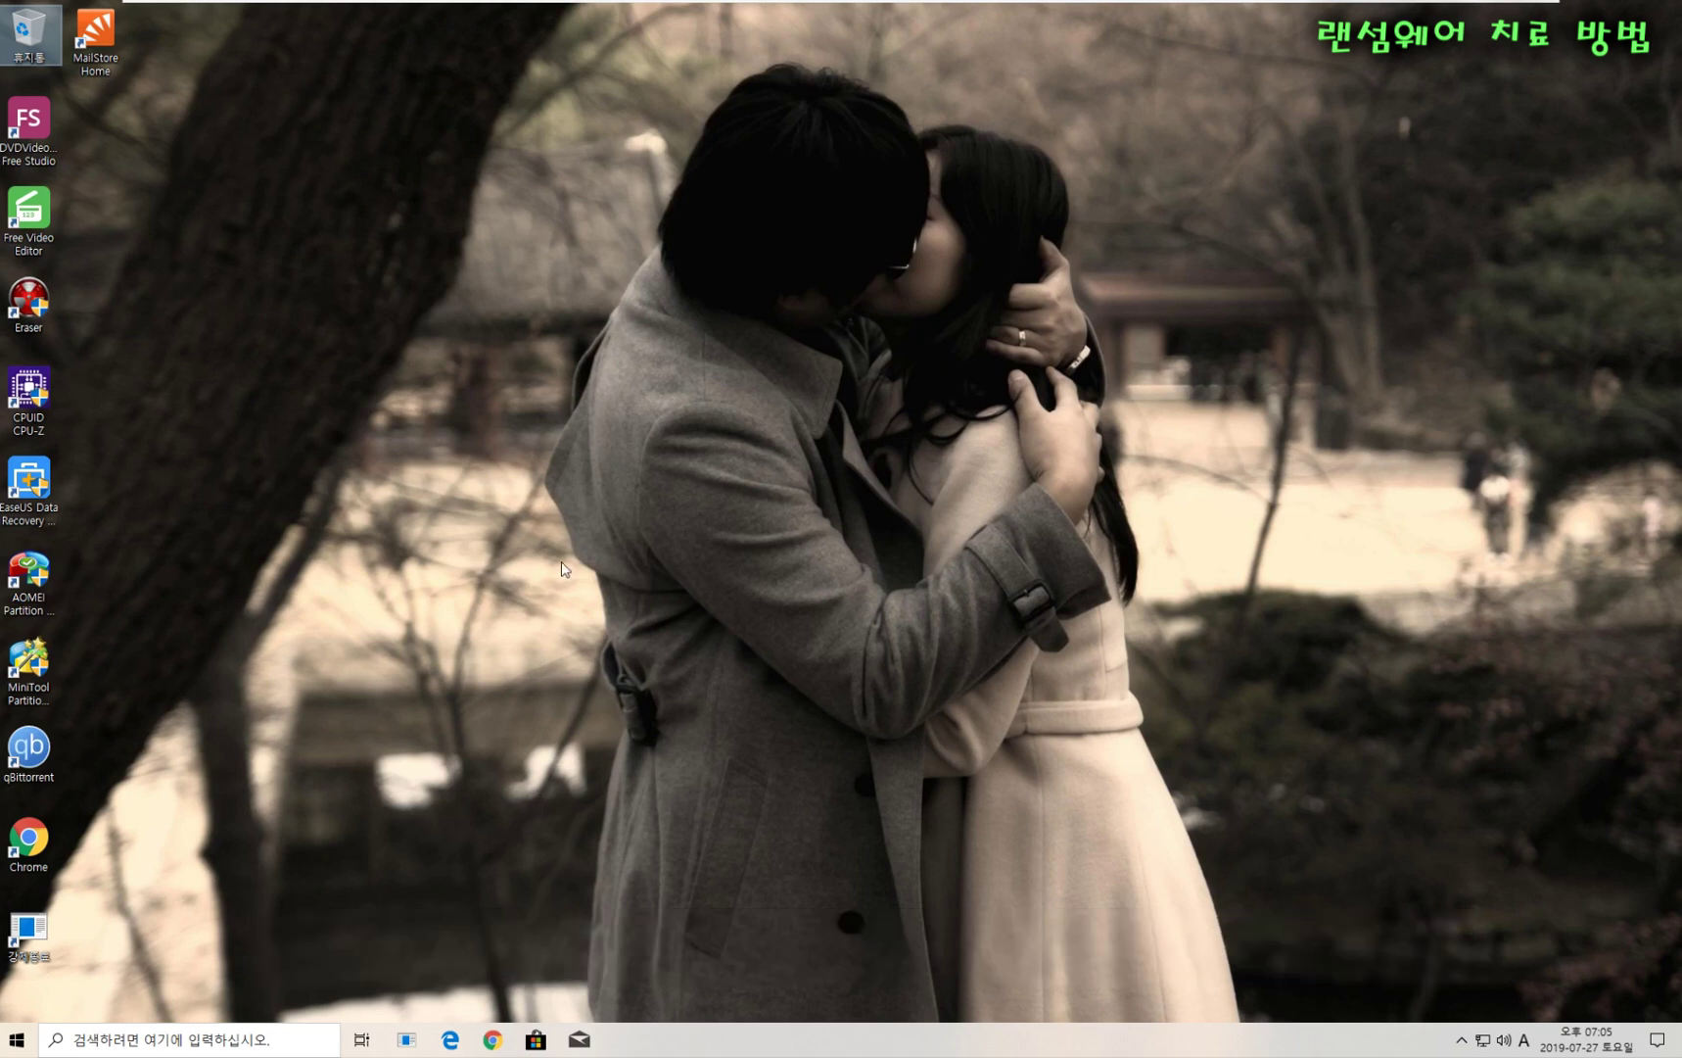
click(589, 508)
right_click(752, 469)
click(645, 472)
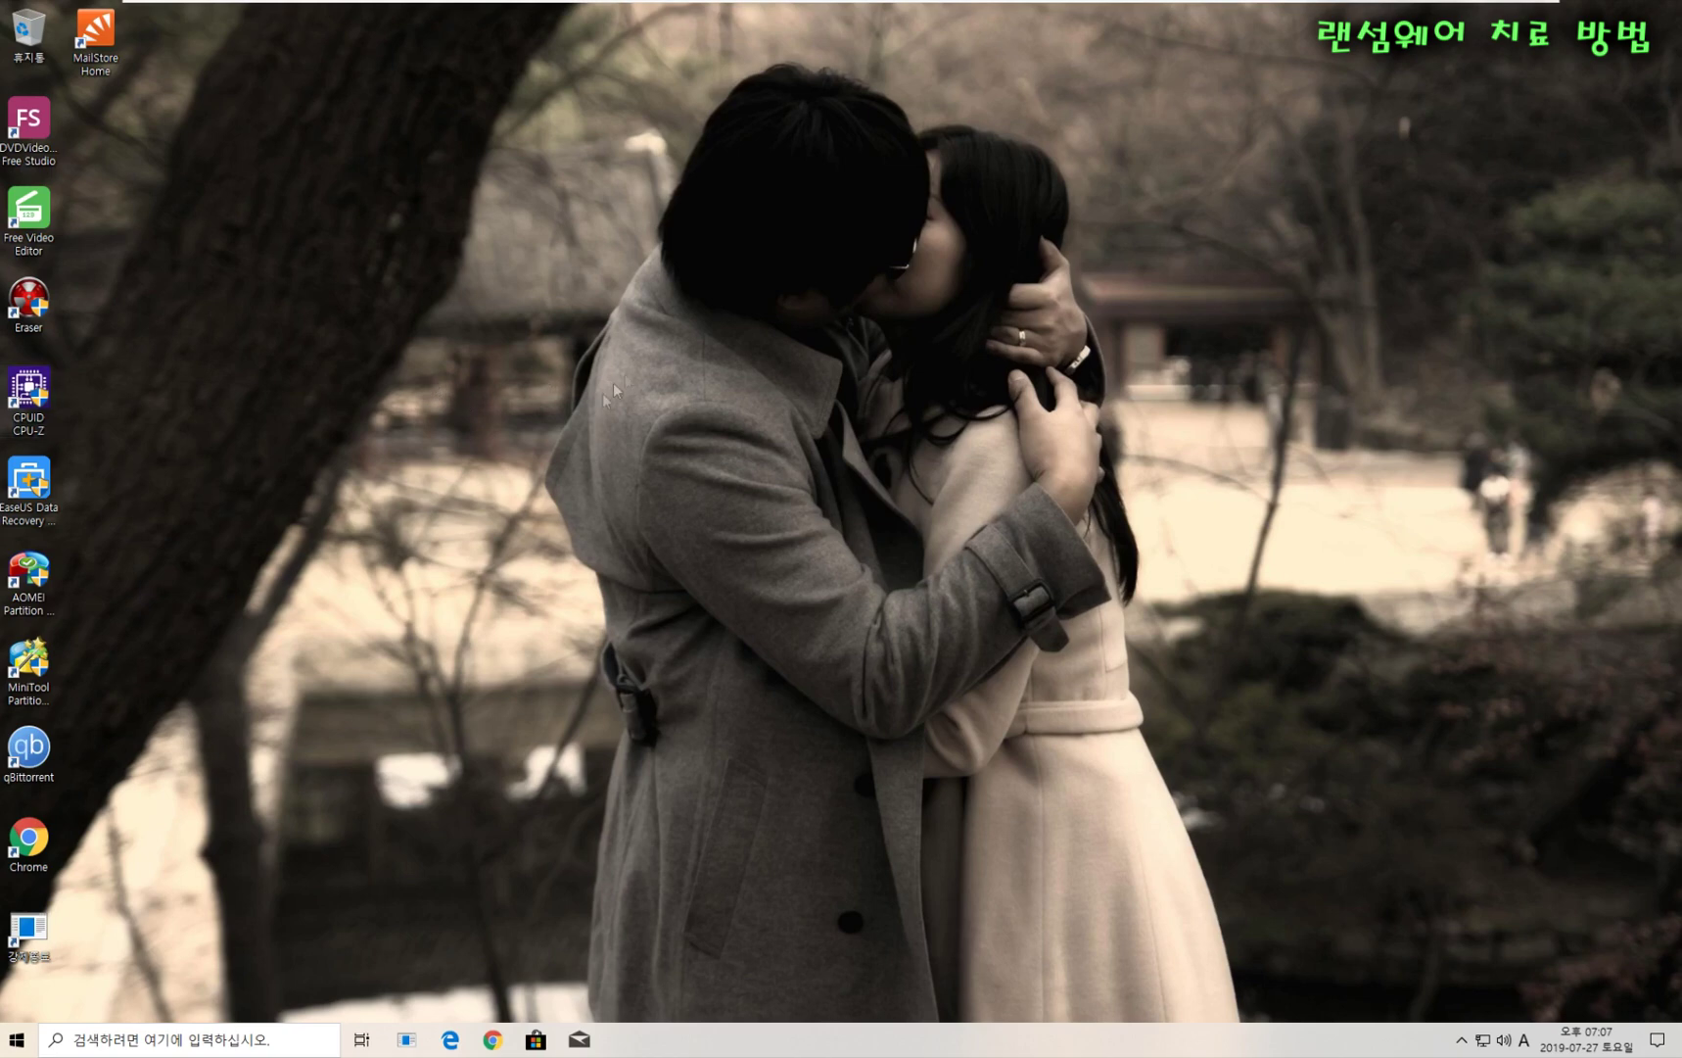
- Launch Chrome and go to nomoreransom.org
double_click(51, 848)
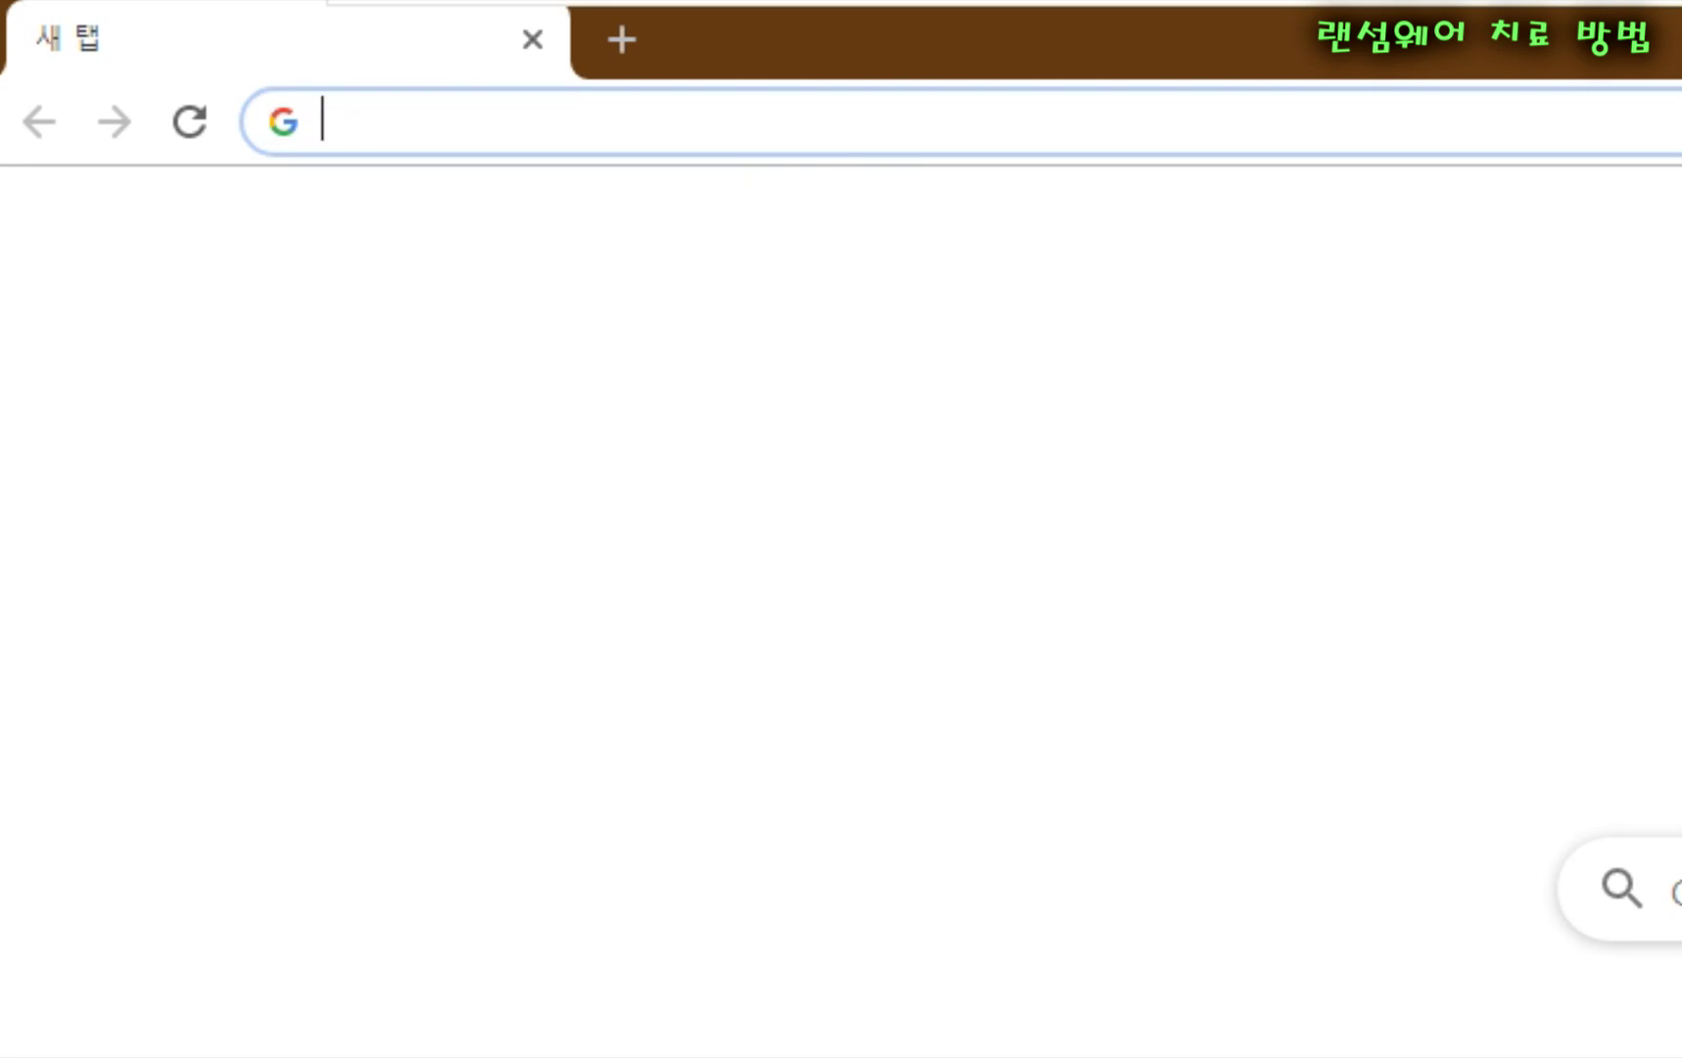
text(nomore)
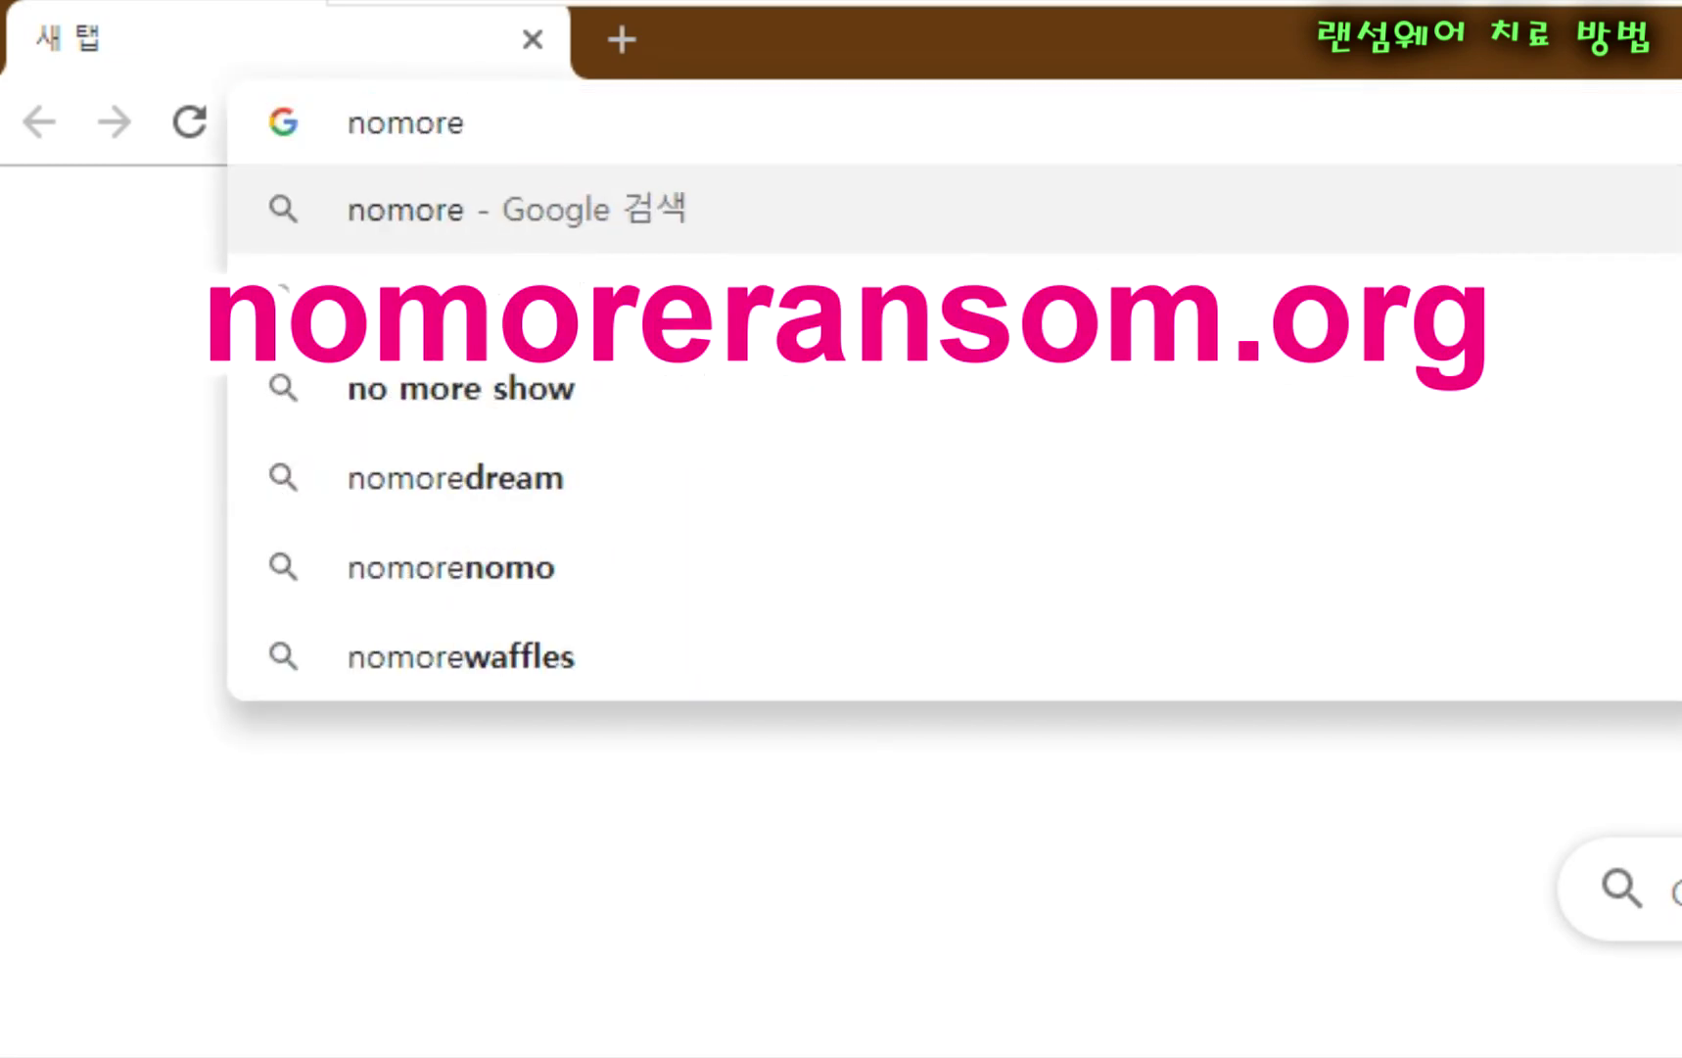
text(ranso,m)
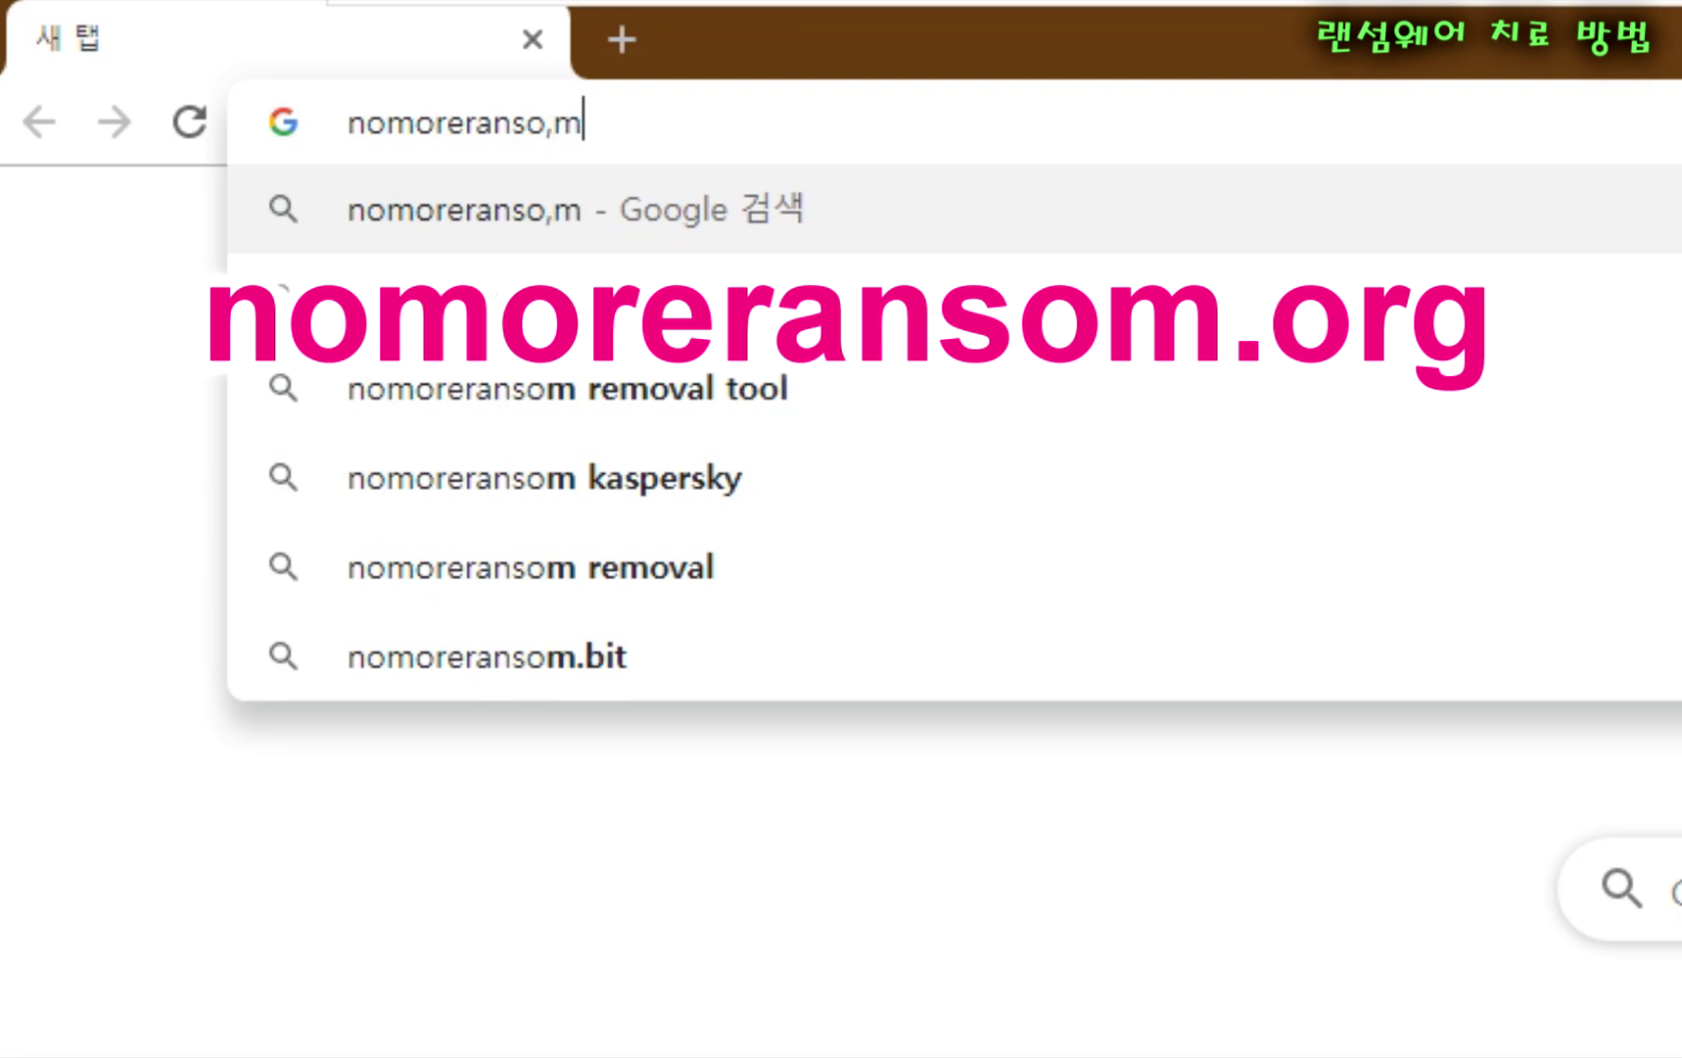
key(BackSpace)
key(BackSpace)
text(m)
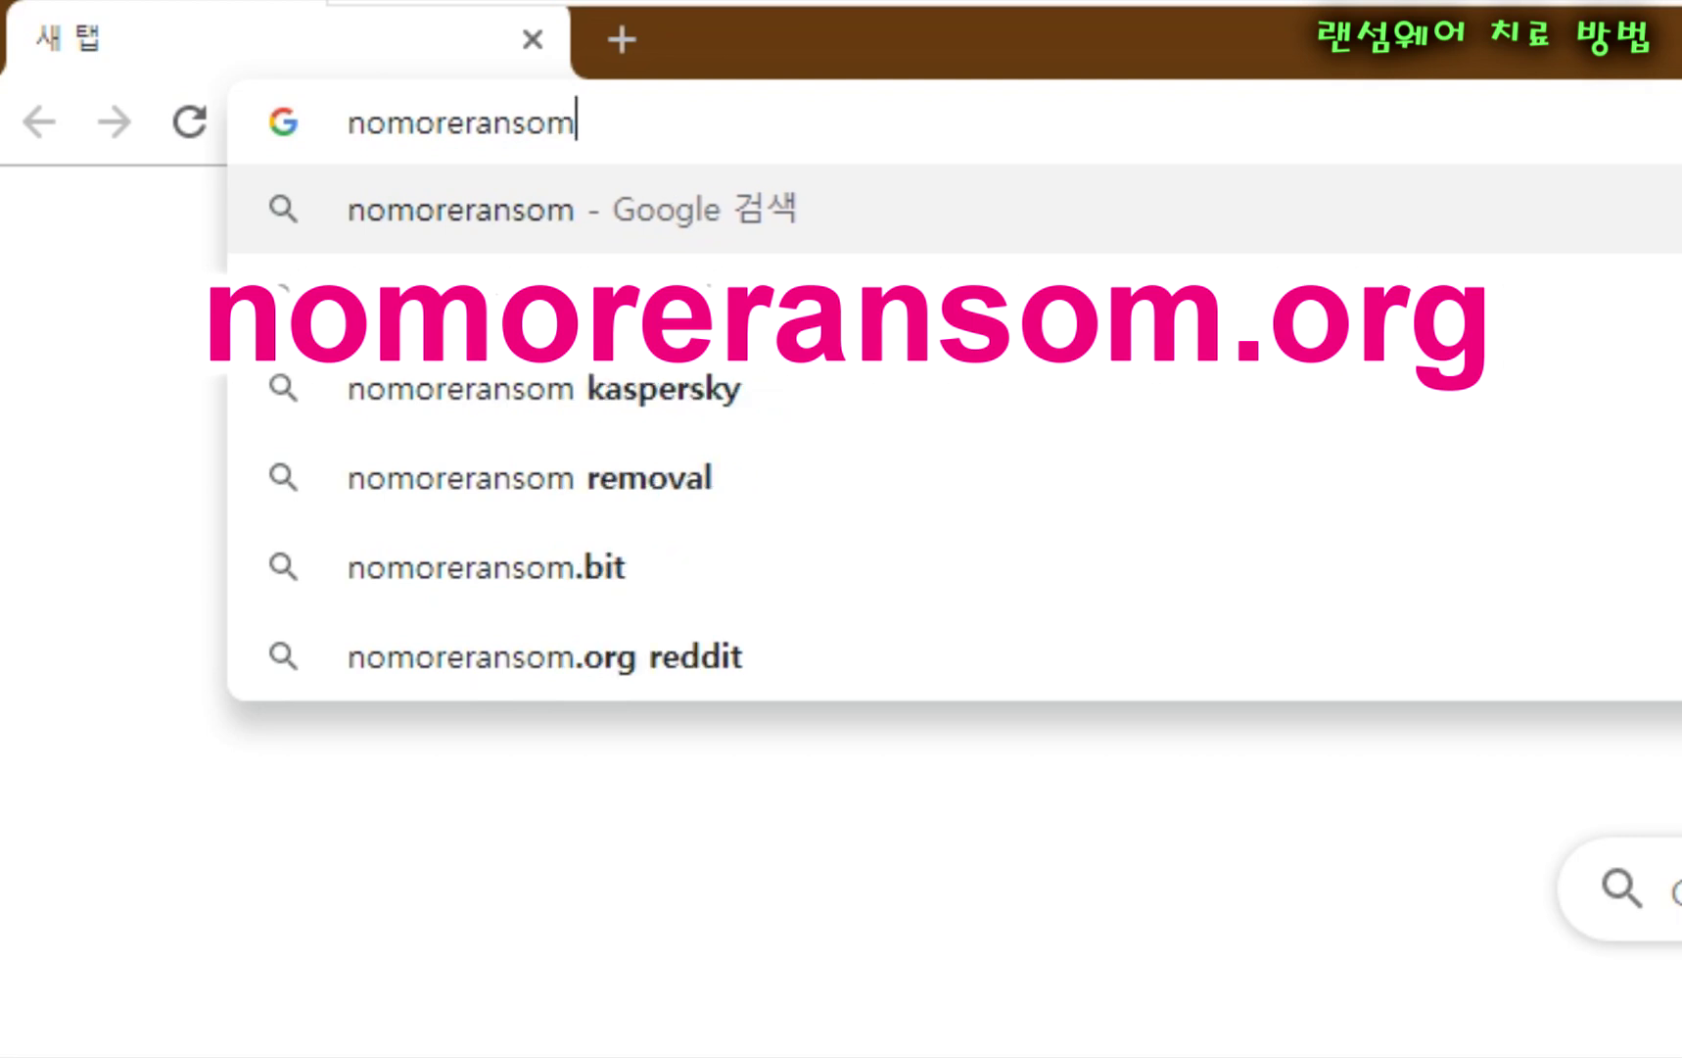
text(.org)
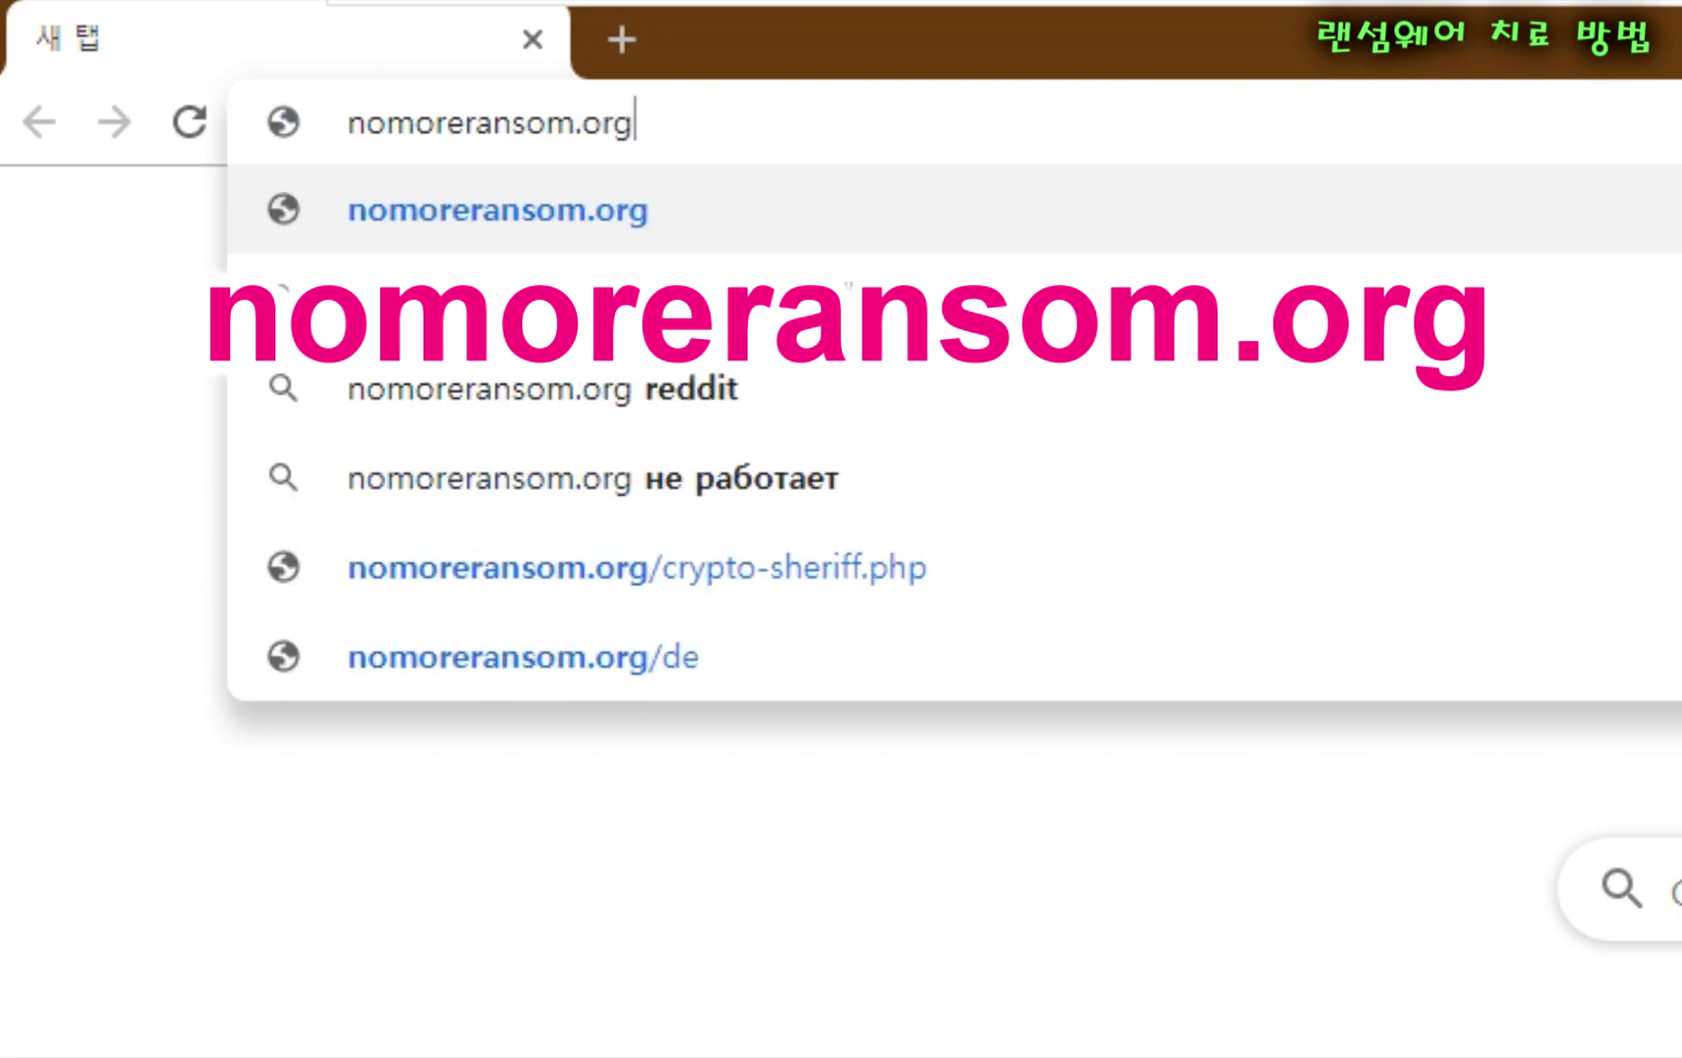
key(Return)
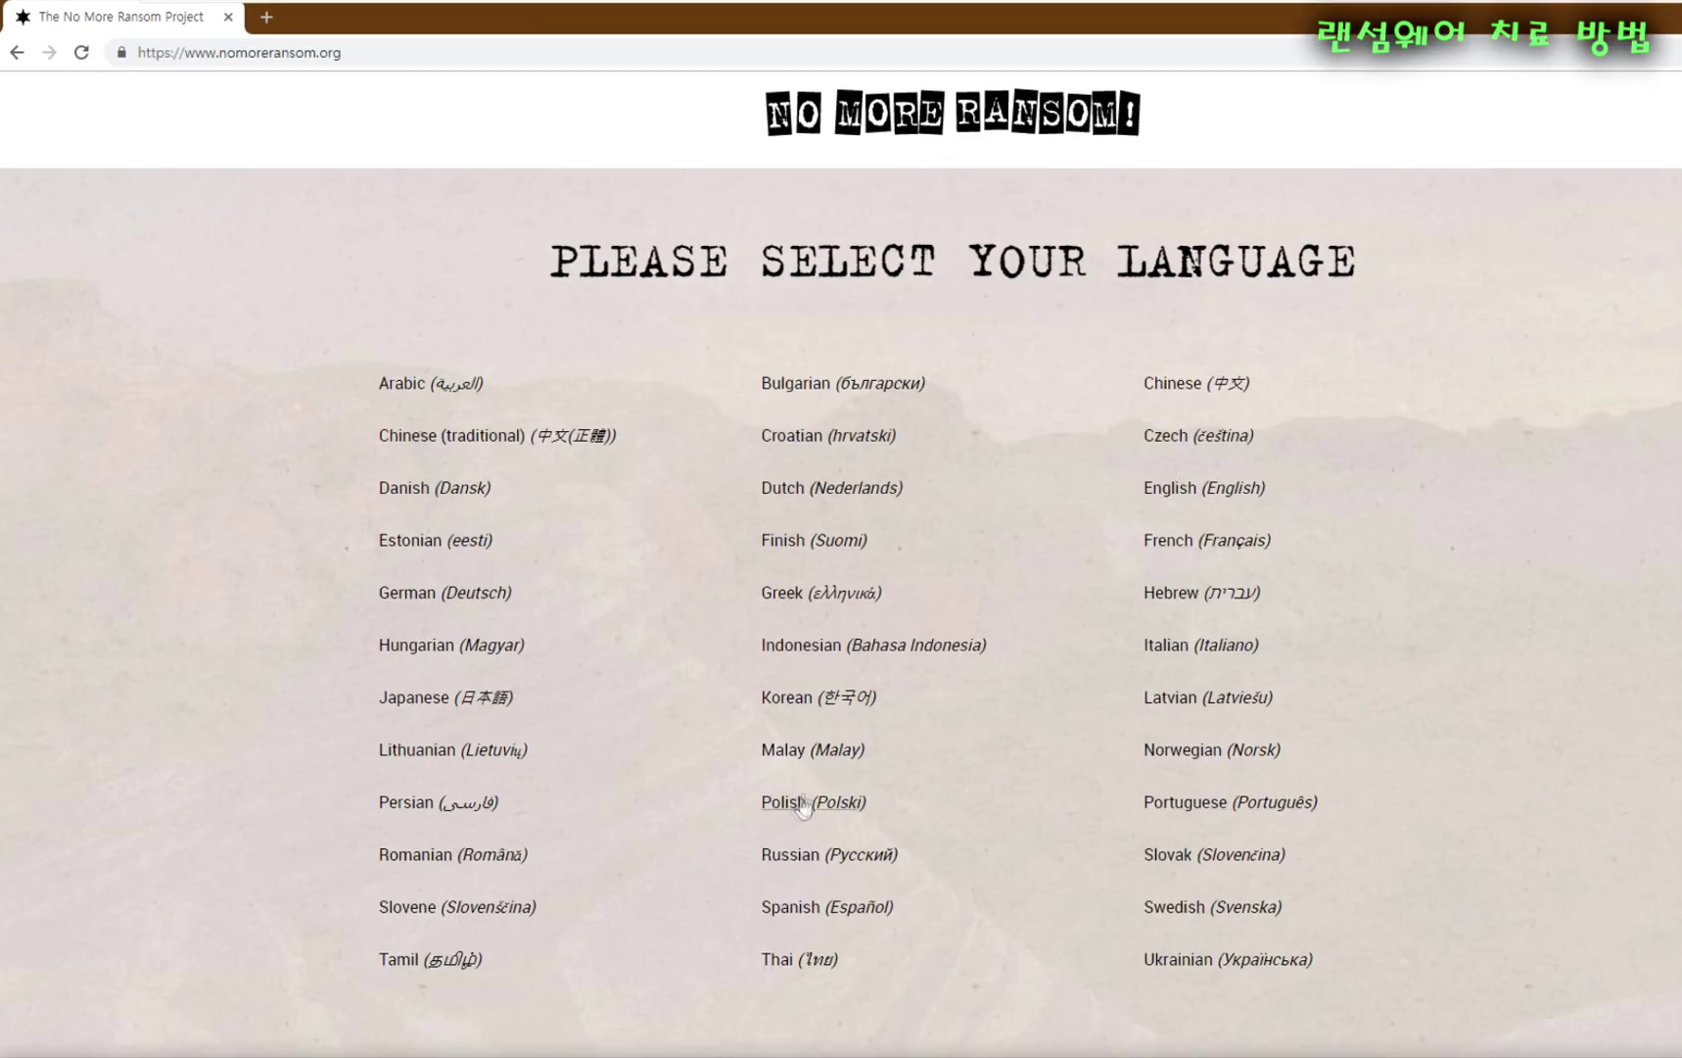
- Choose Korean as the site language, look over the solvable ransomware list, and open the decryption tools page (복구 프로그램)
click(785, 702)
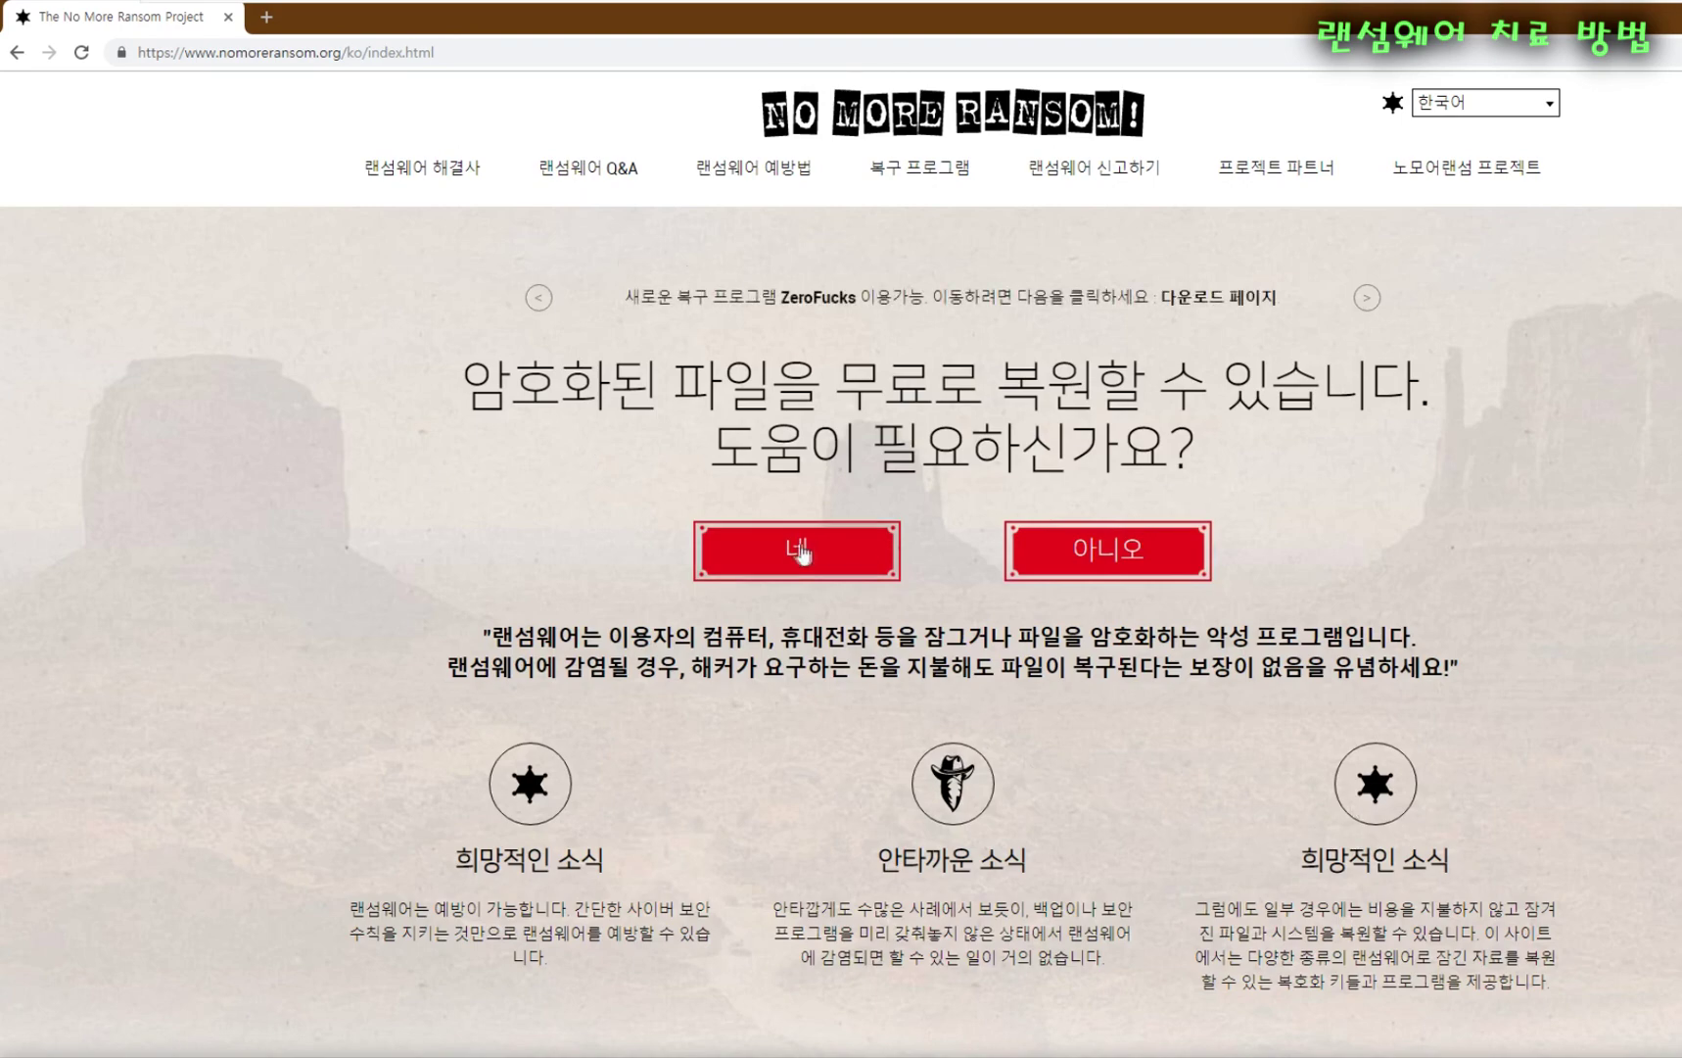
scroll(406, 582, down, 5)
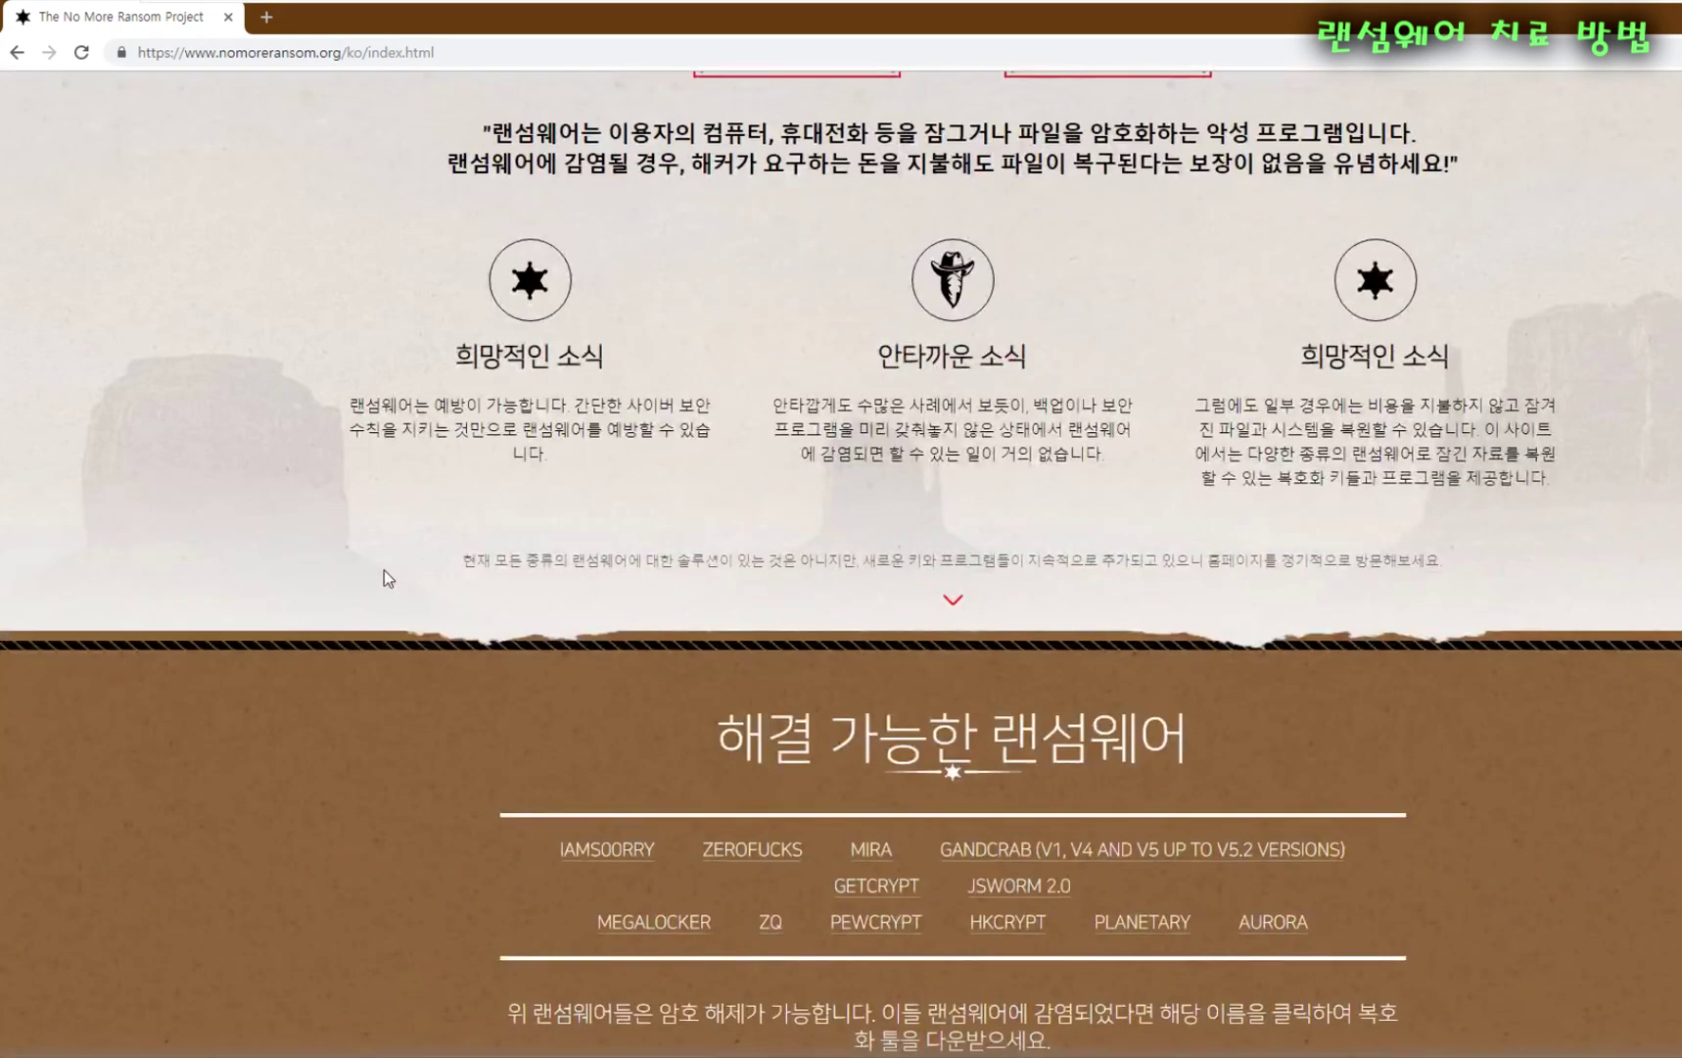
scroll(379, 533, down, 3)
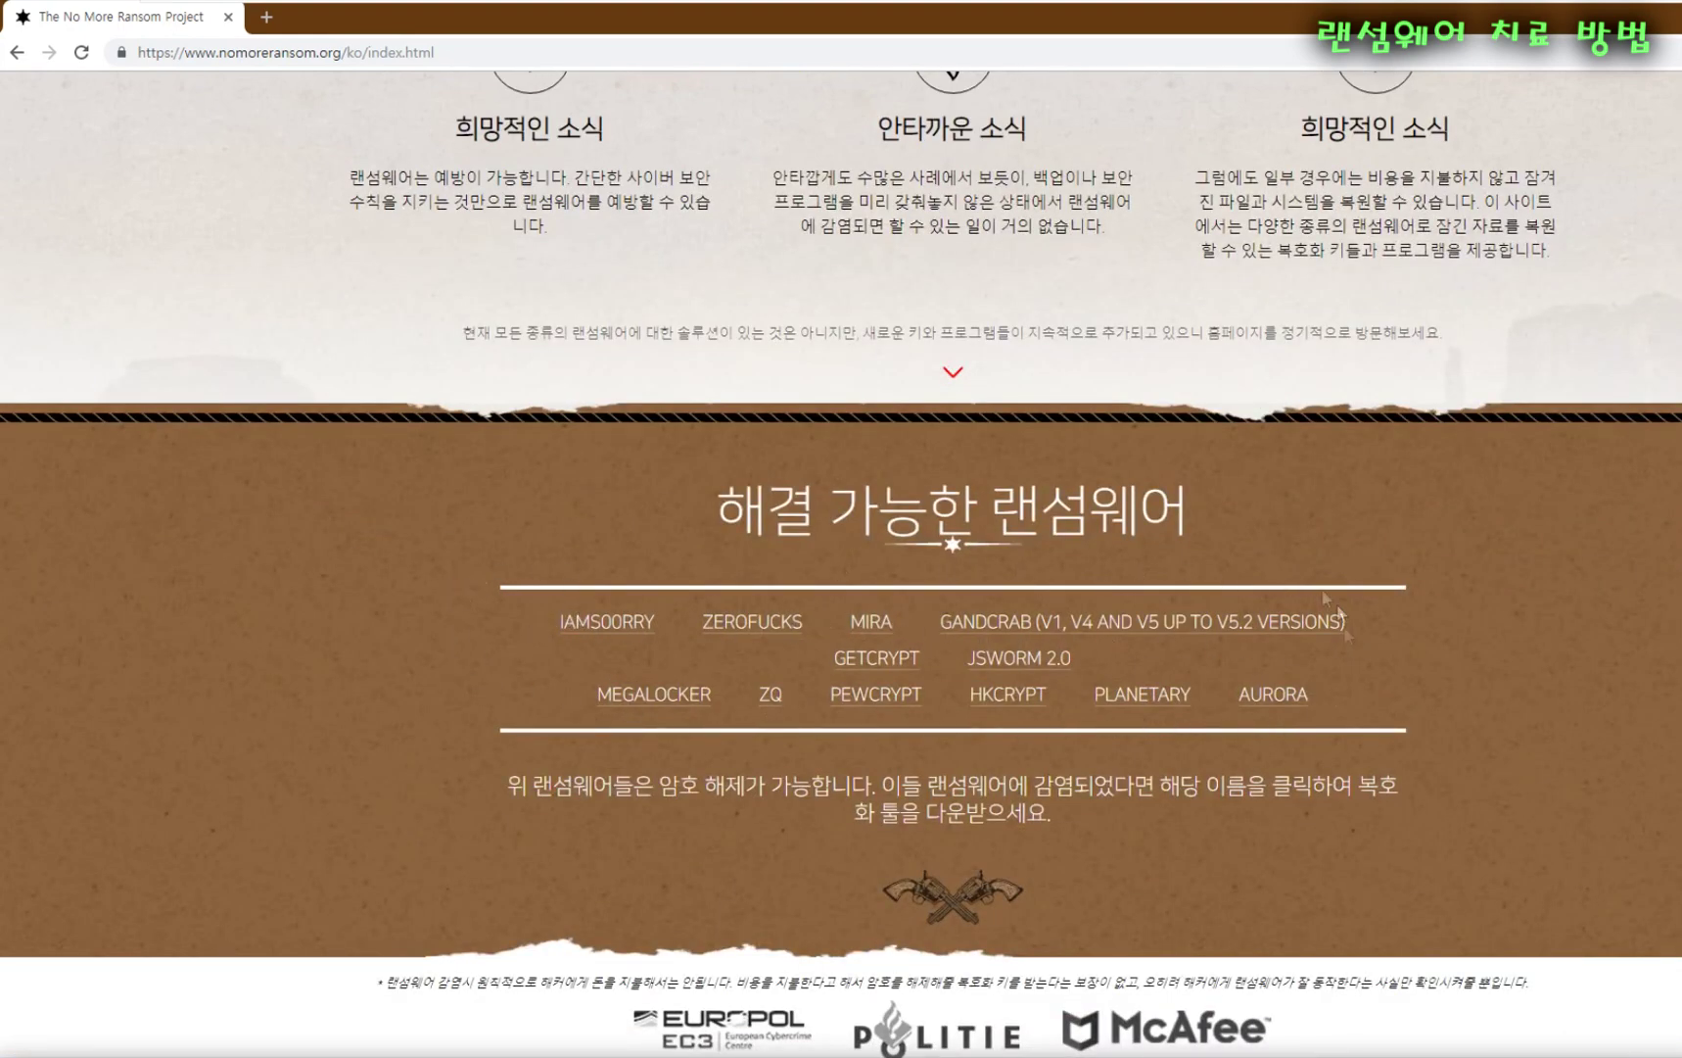
scroll(473, 621, up, 1)
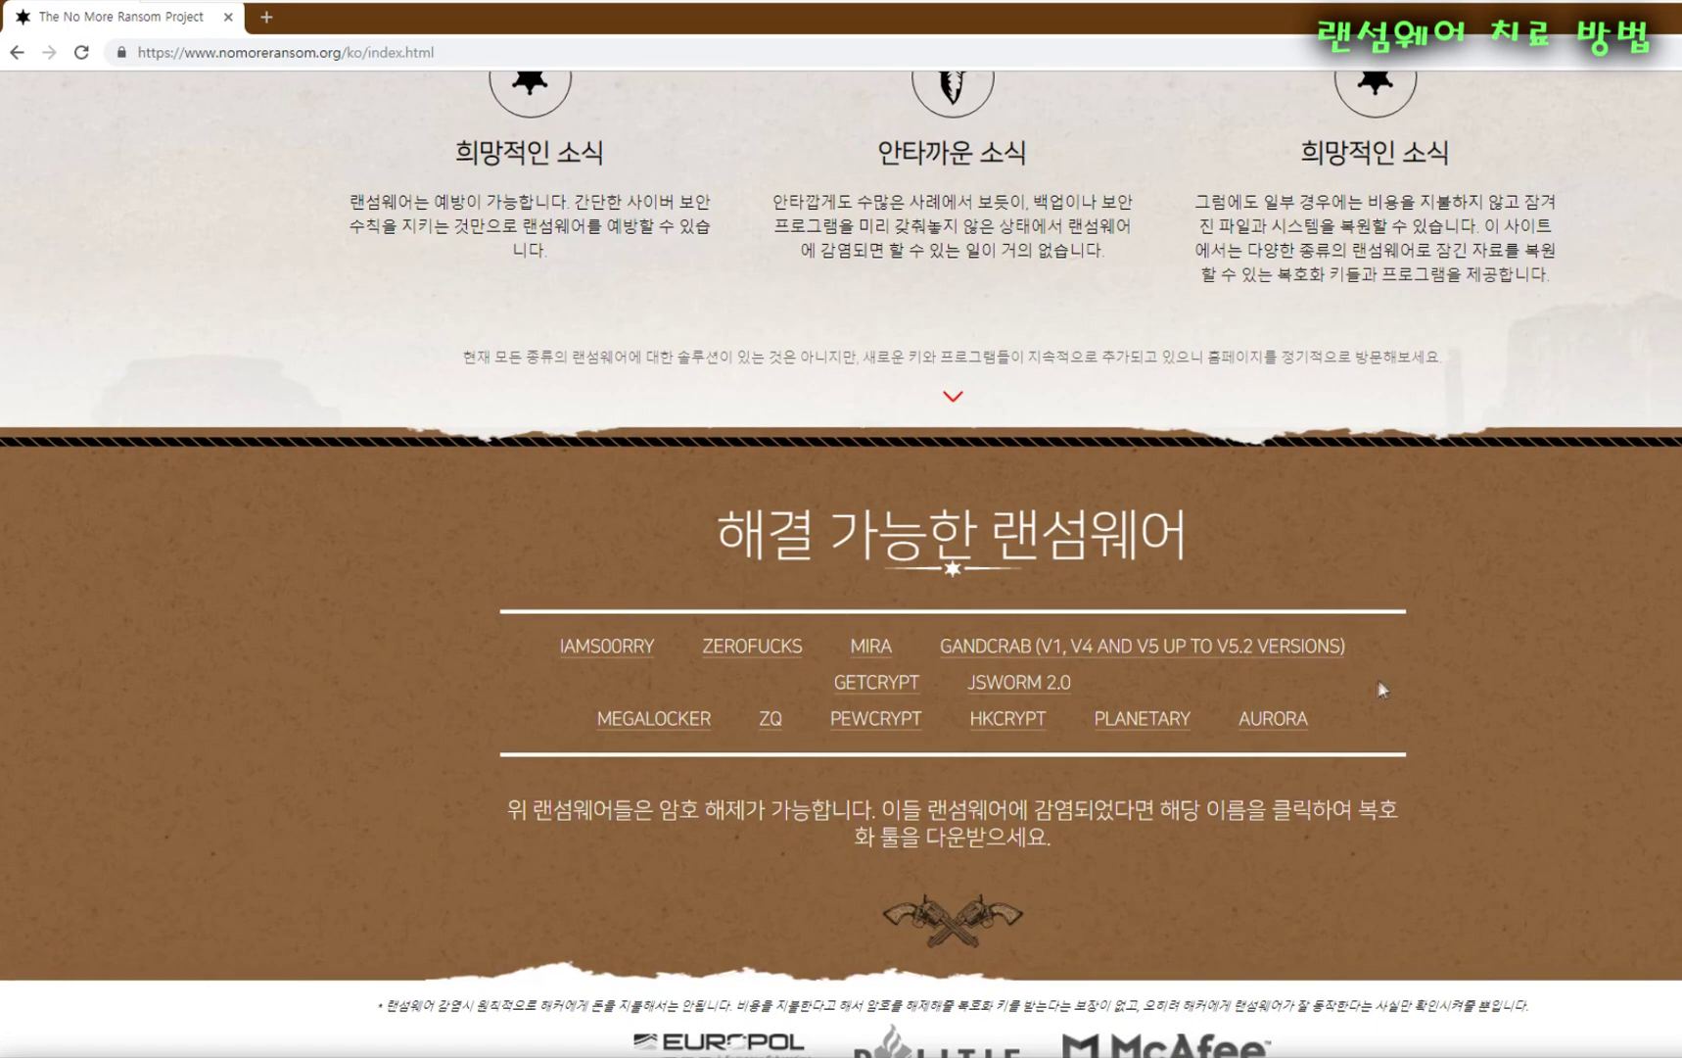
scroll(1356, 699, down, 1)
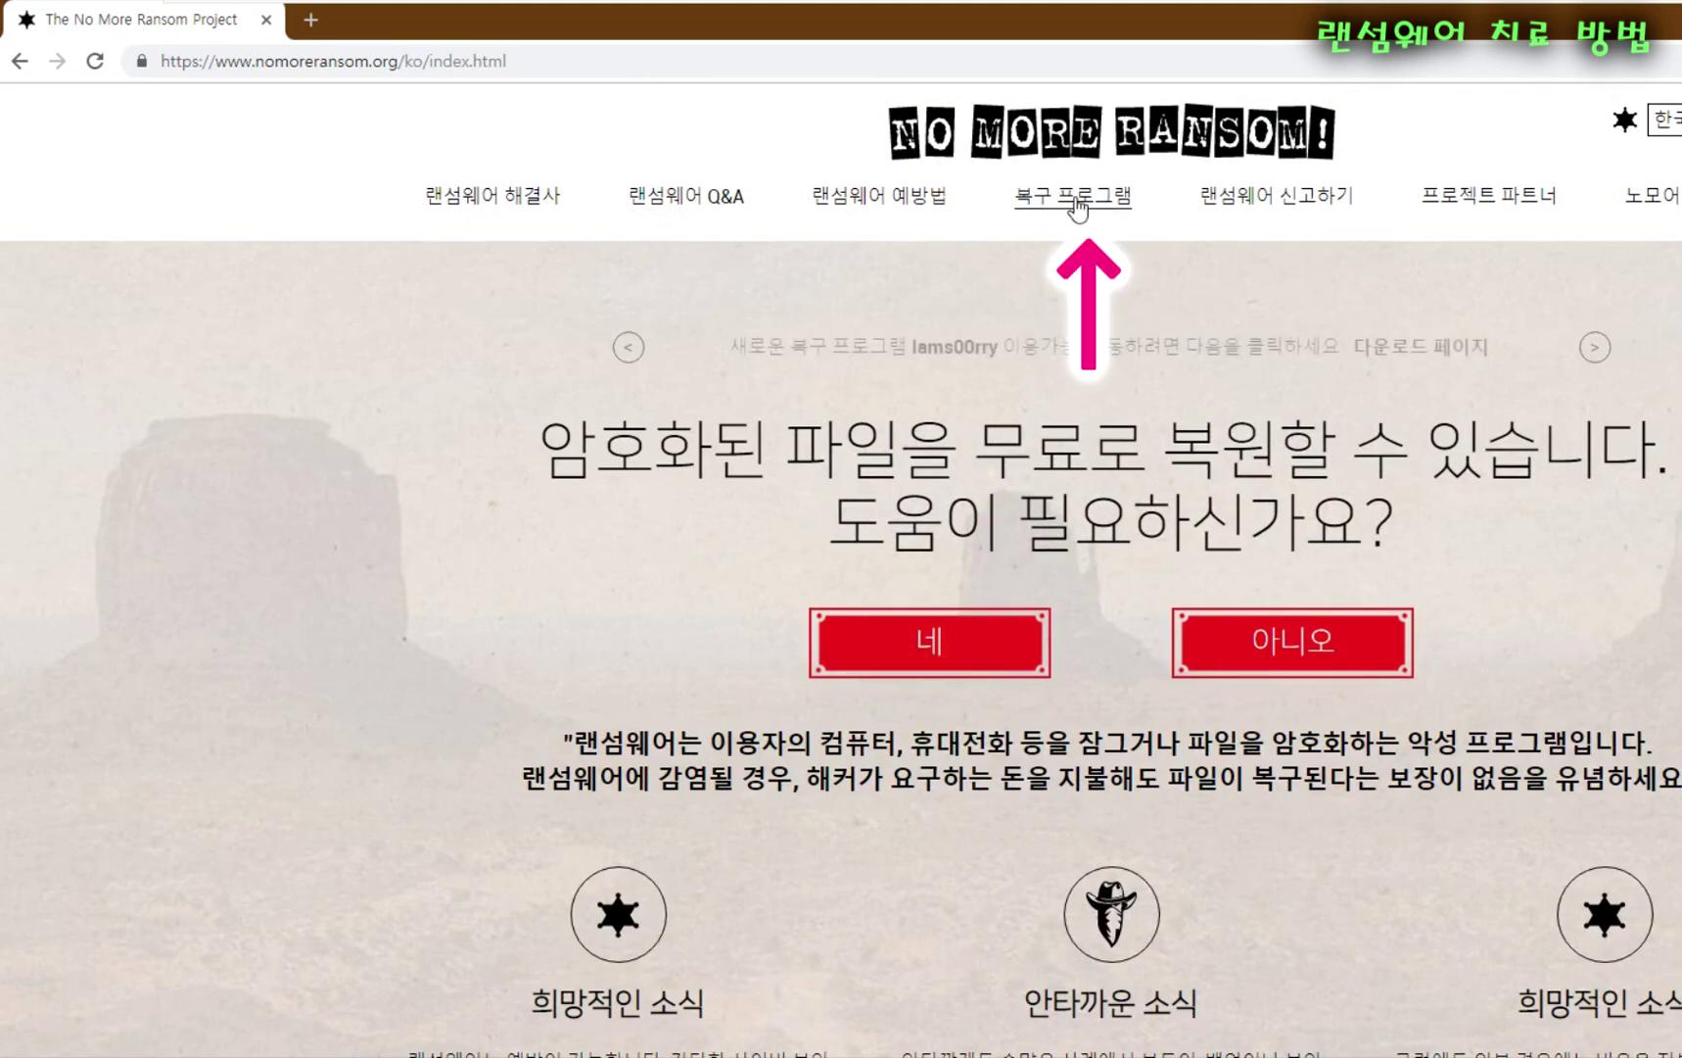
click(1089, 208)
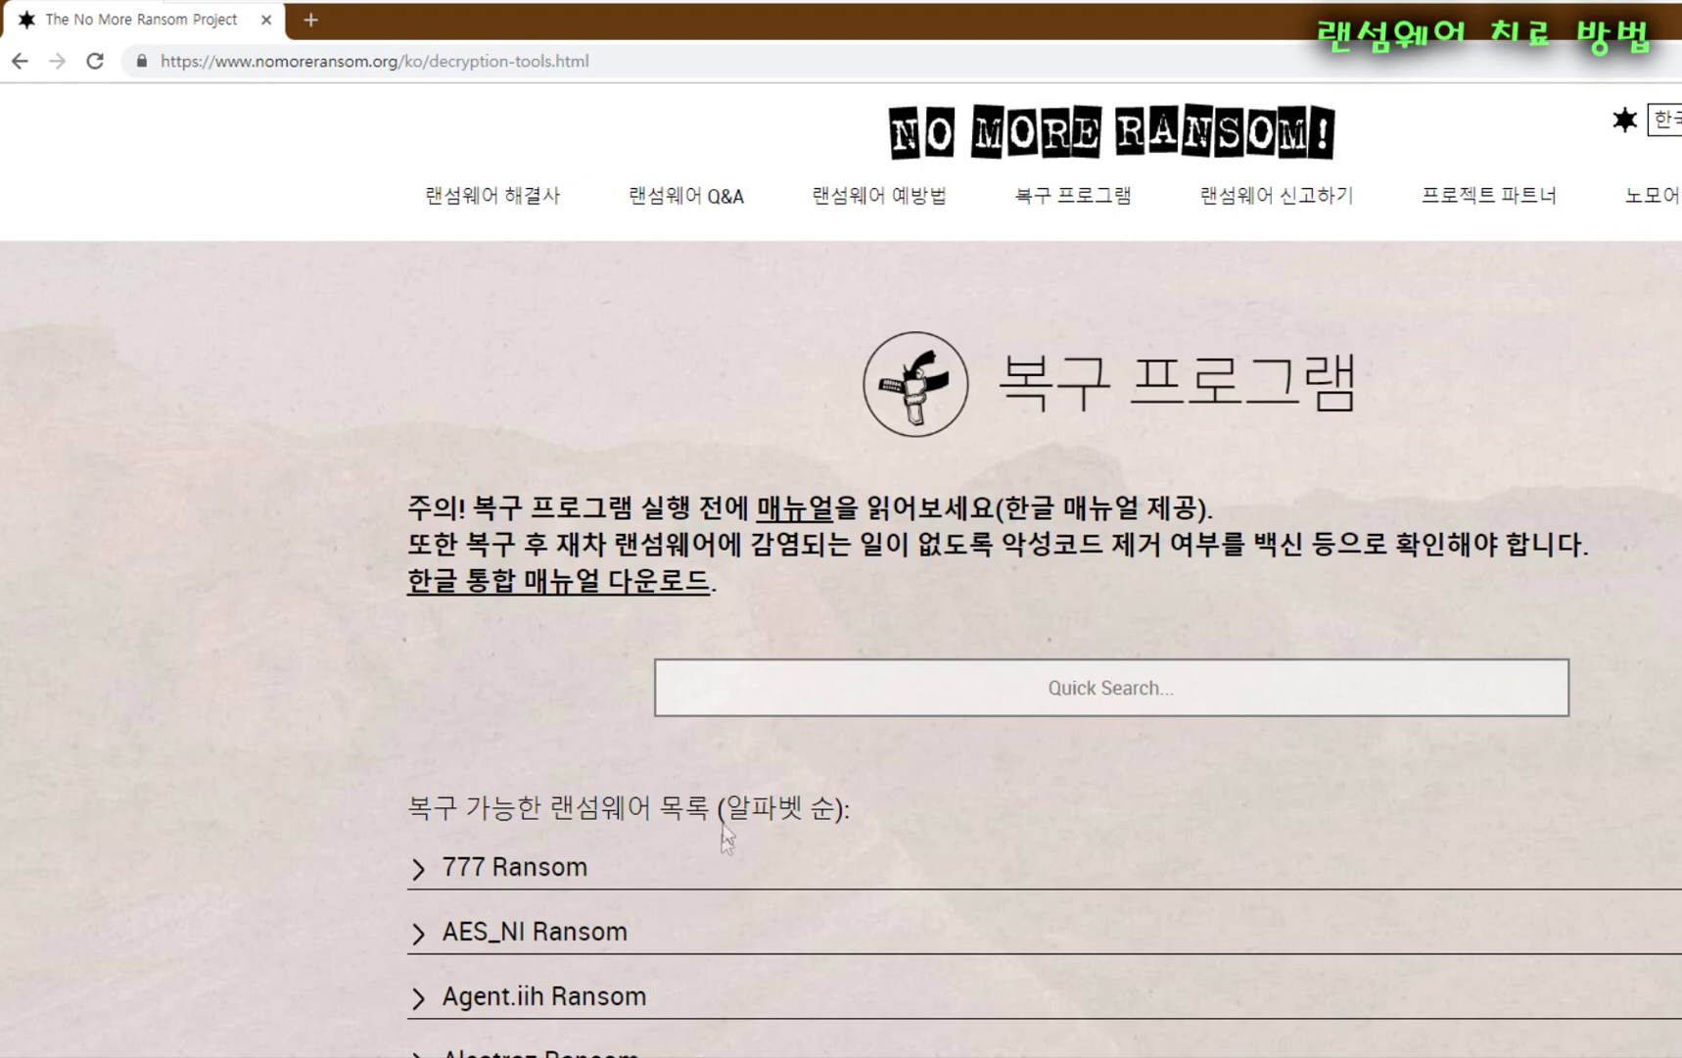
- In File Explorer, open the e-shopping folder within the Outlook mail folder under D:\111 and select message-1-54.eml
key(super+e)
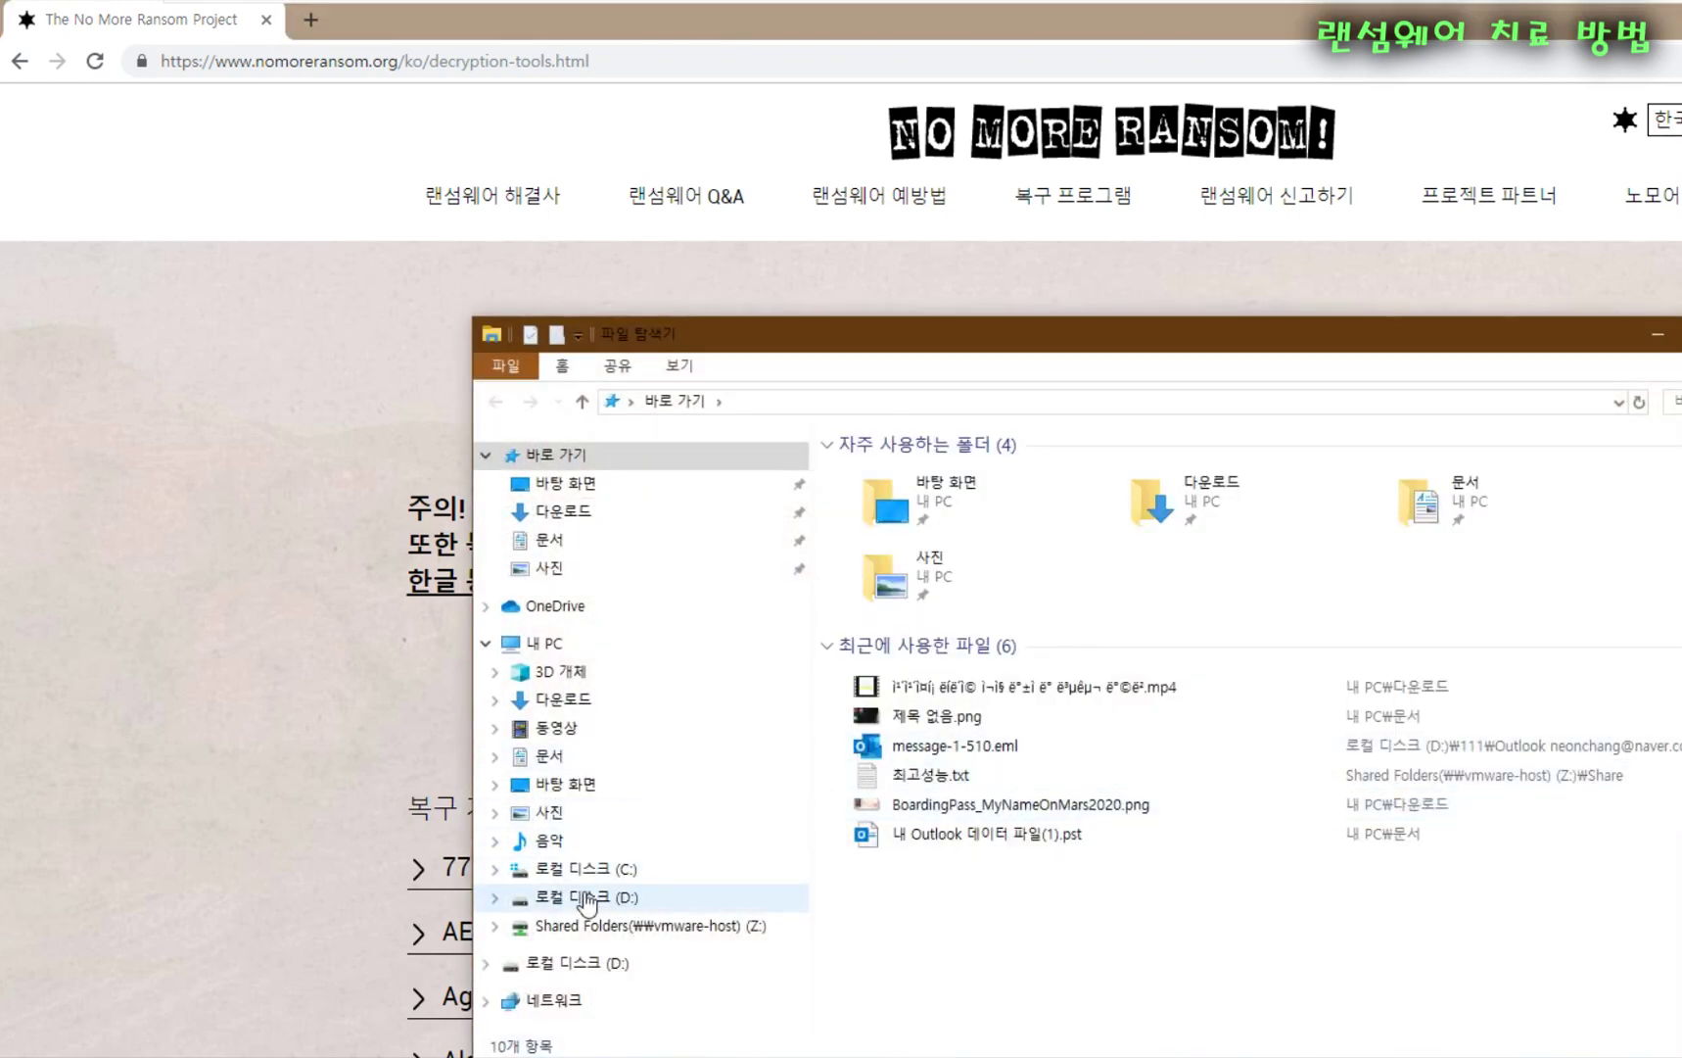
click(634, 897)
double_click(864, 479)
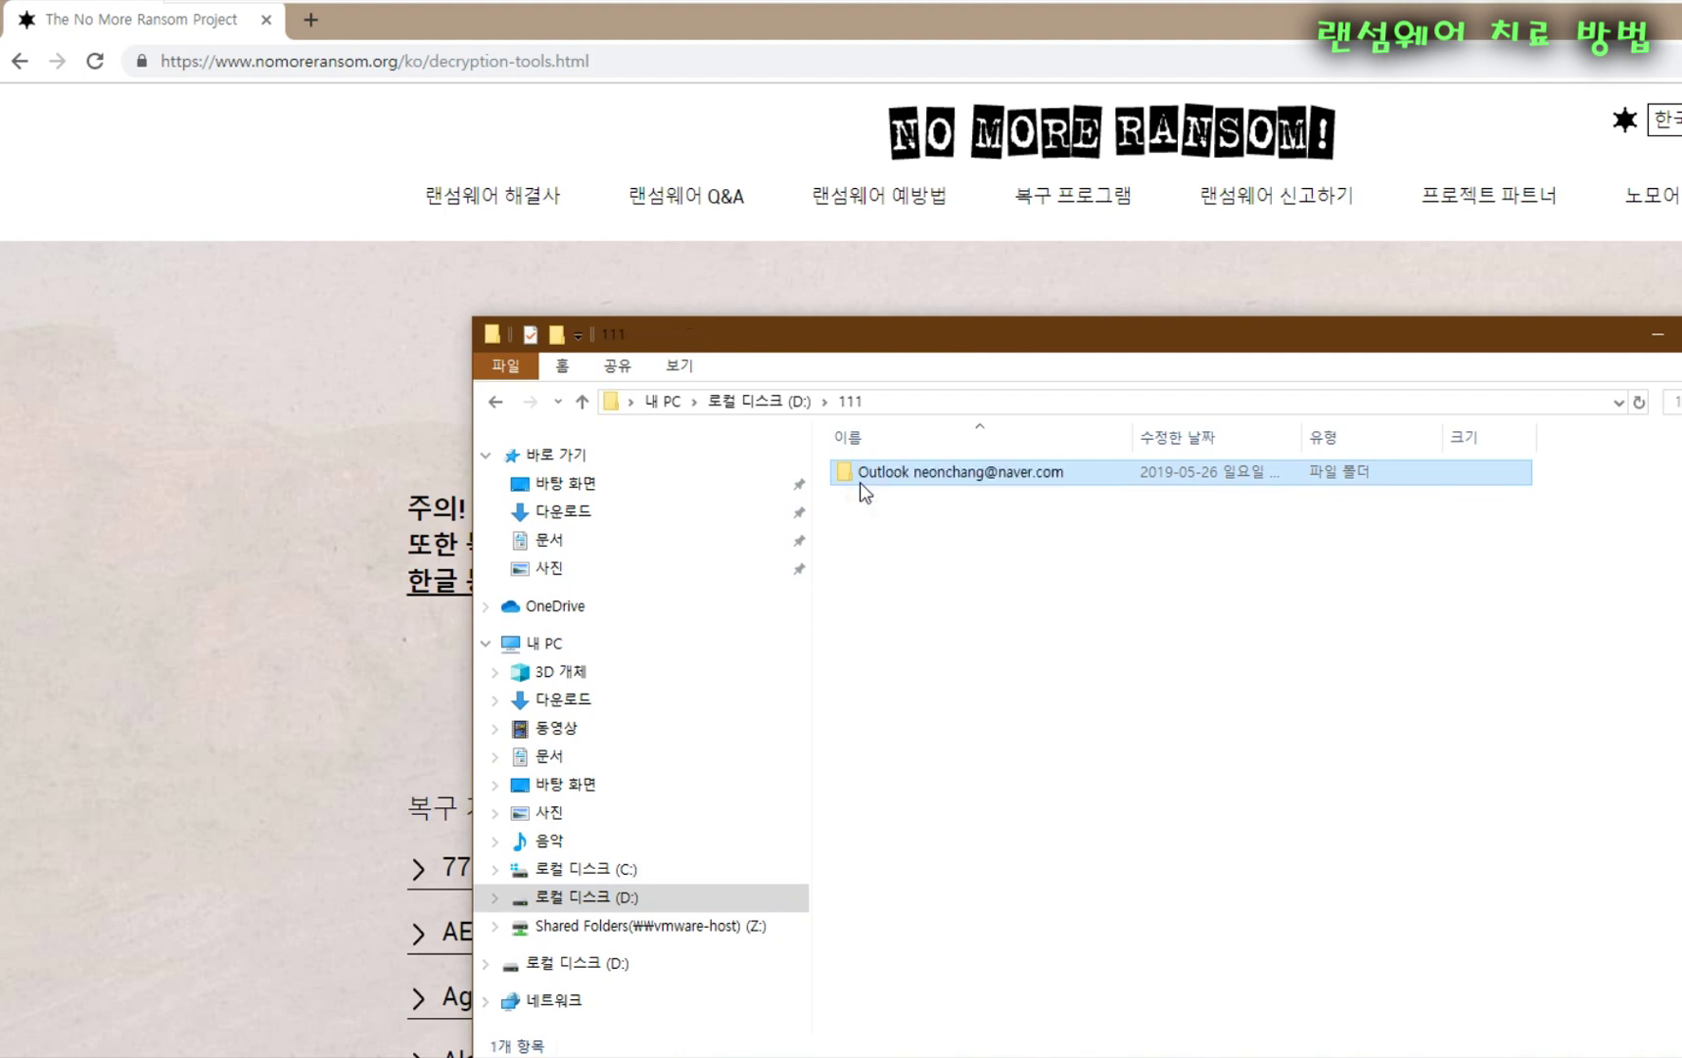
double_click(911, 475)
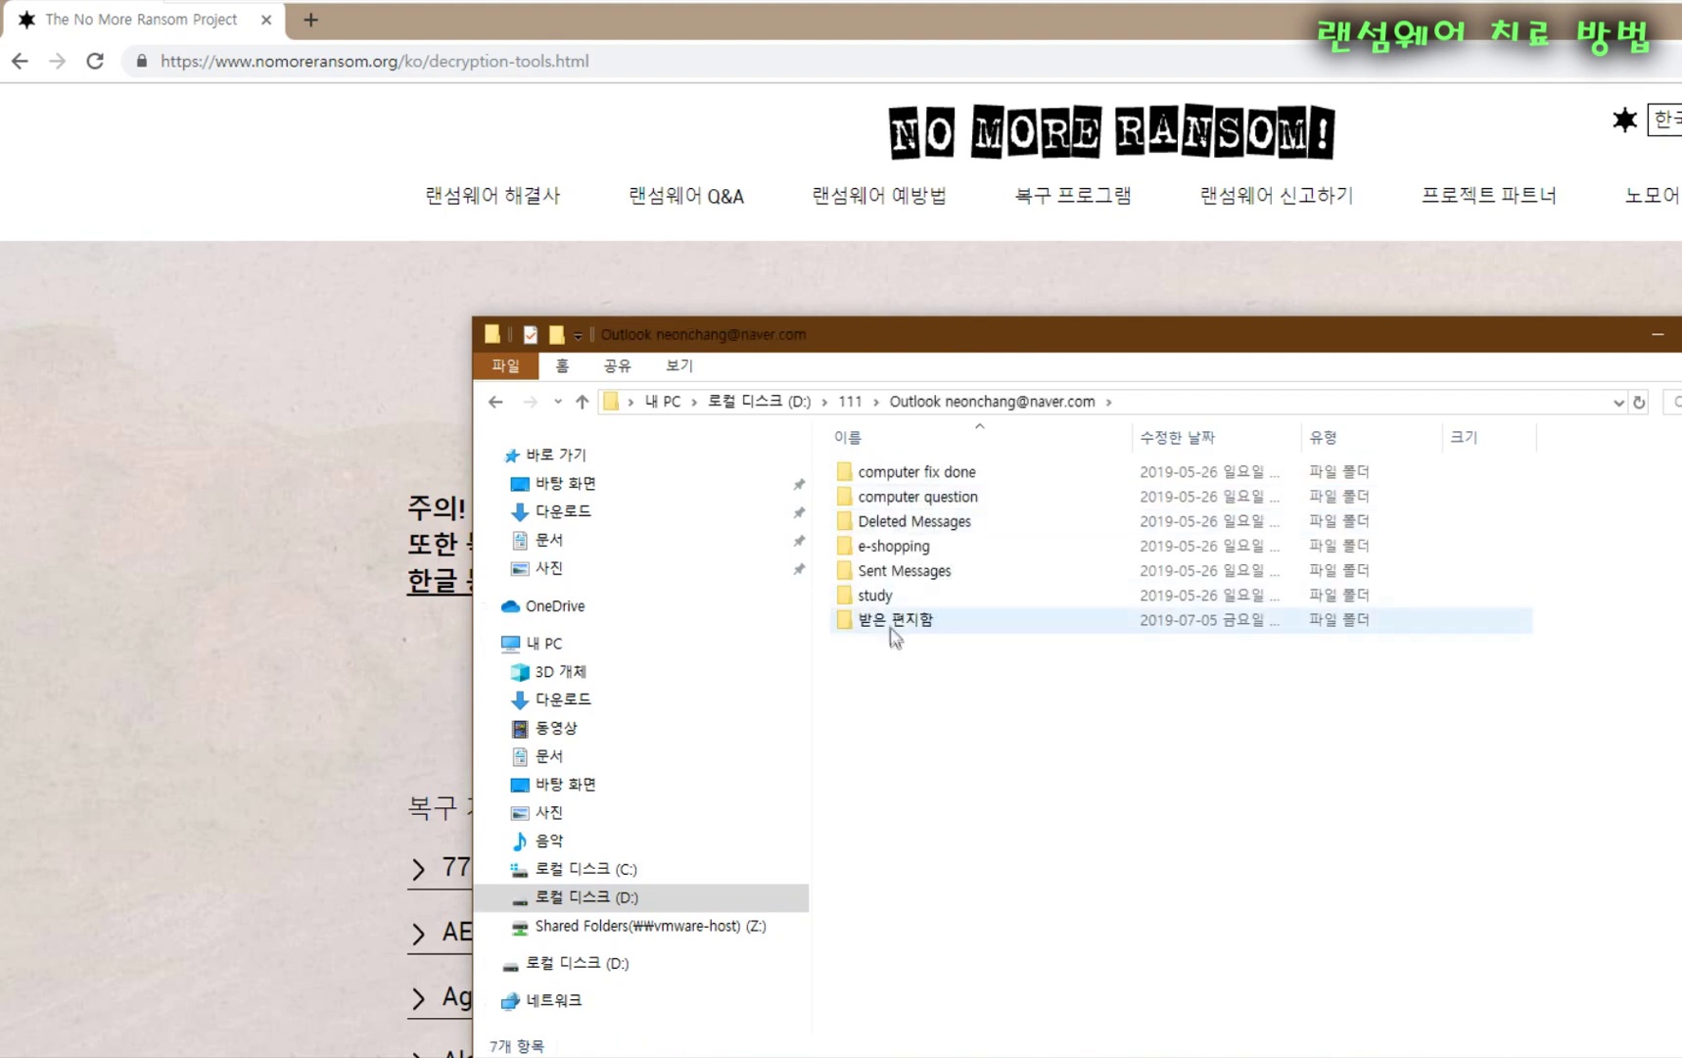
double_click(912, 550)
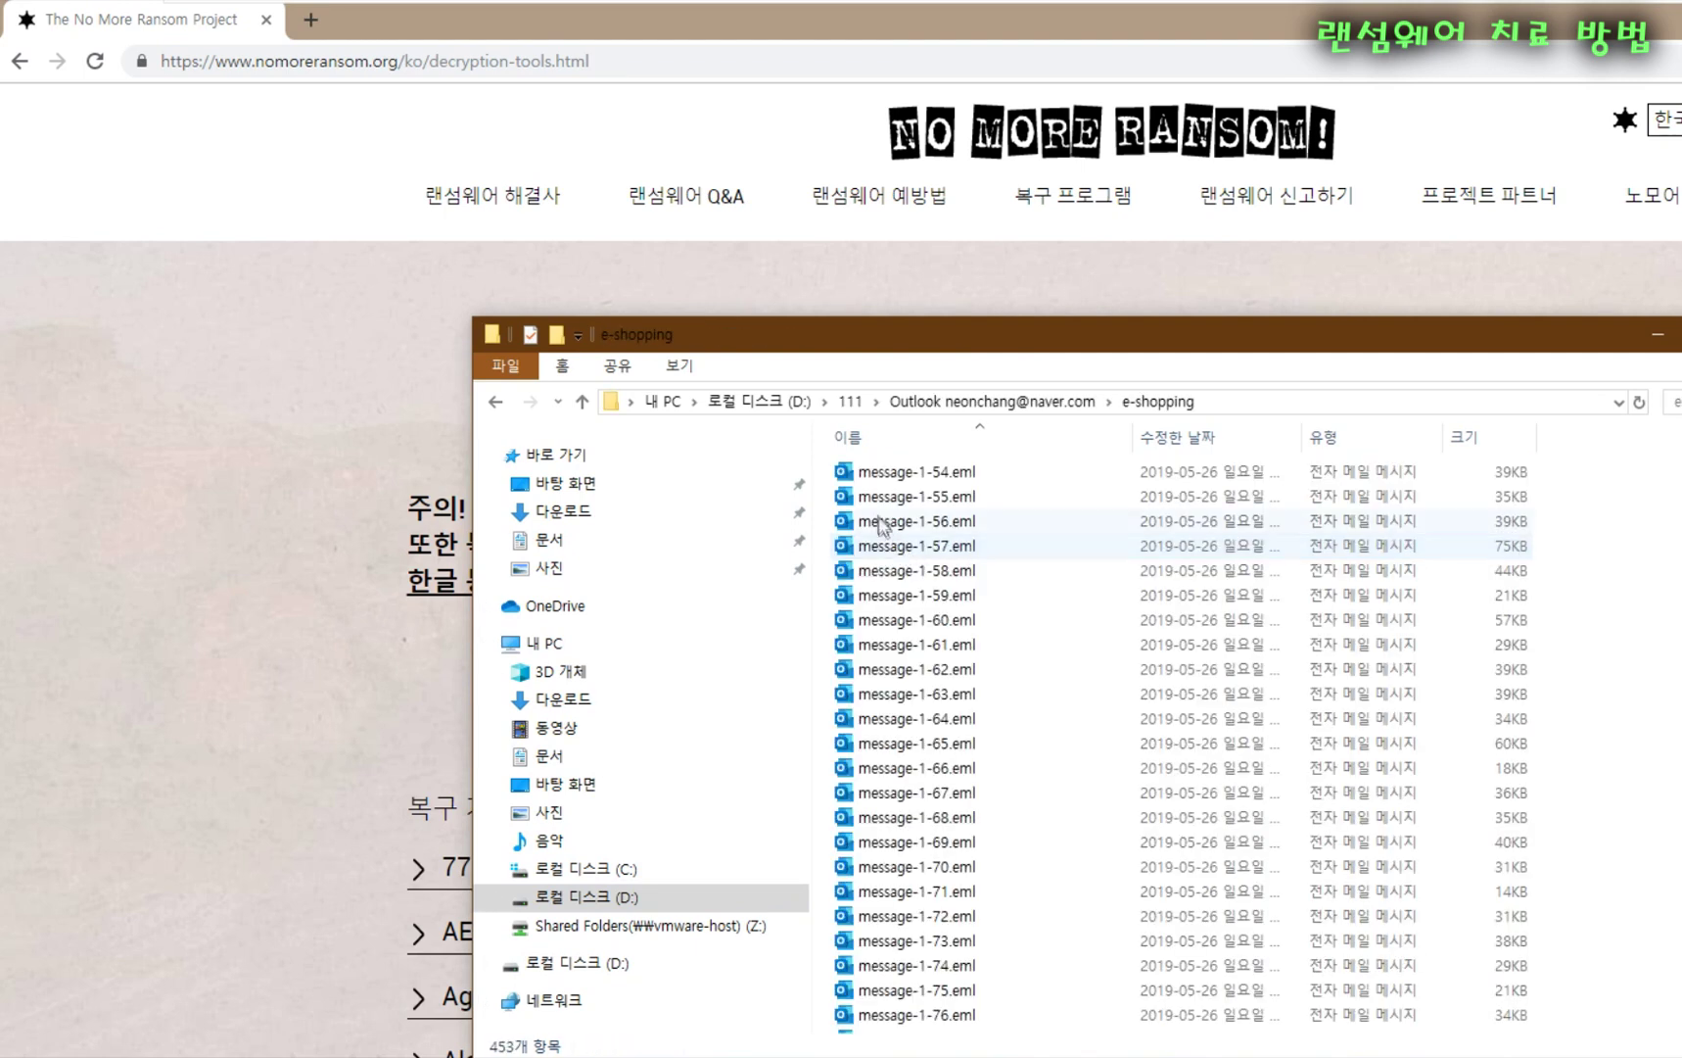
click(897, 475)
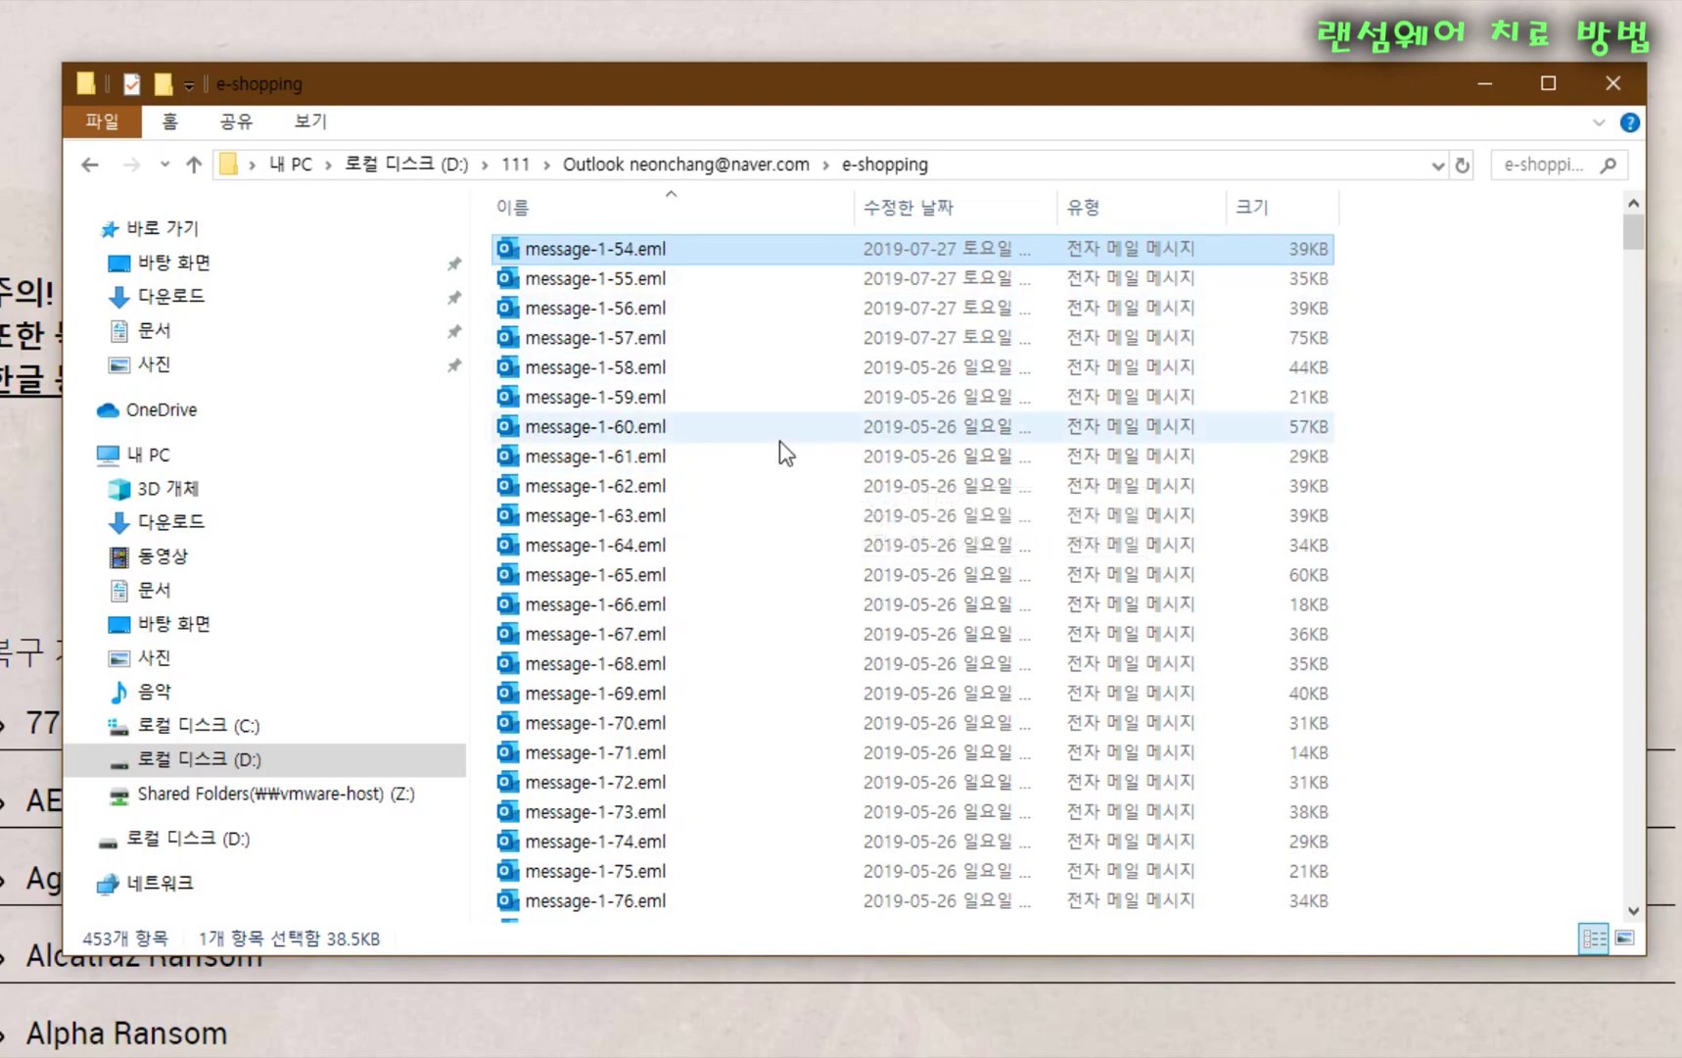
key(F2)
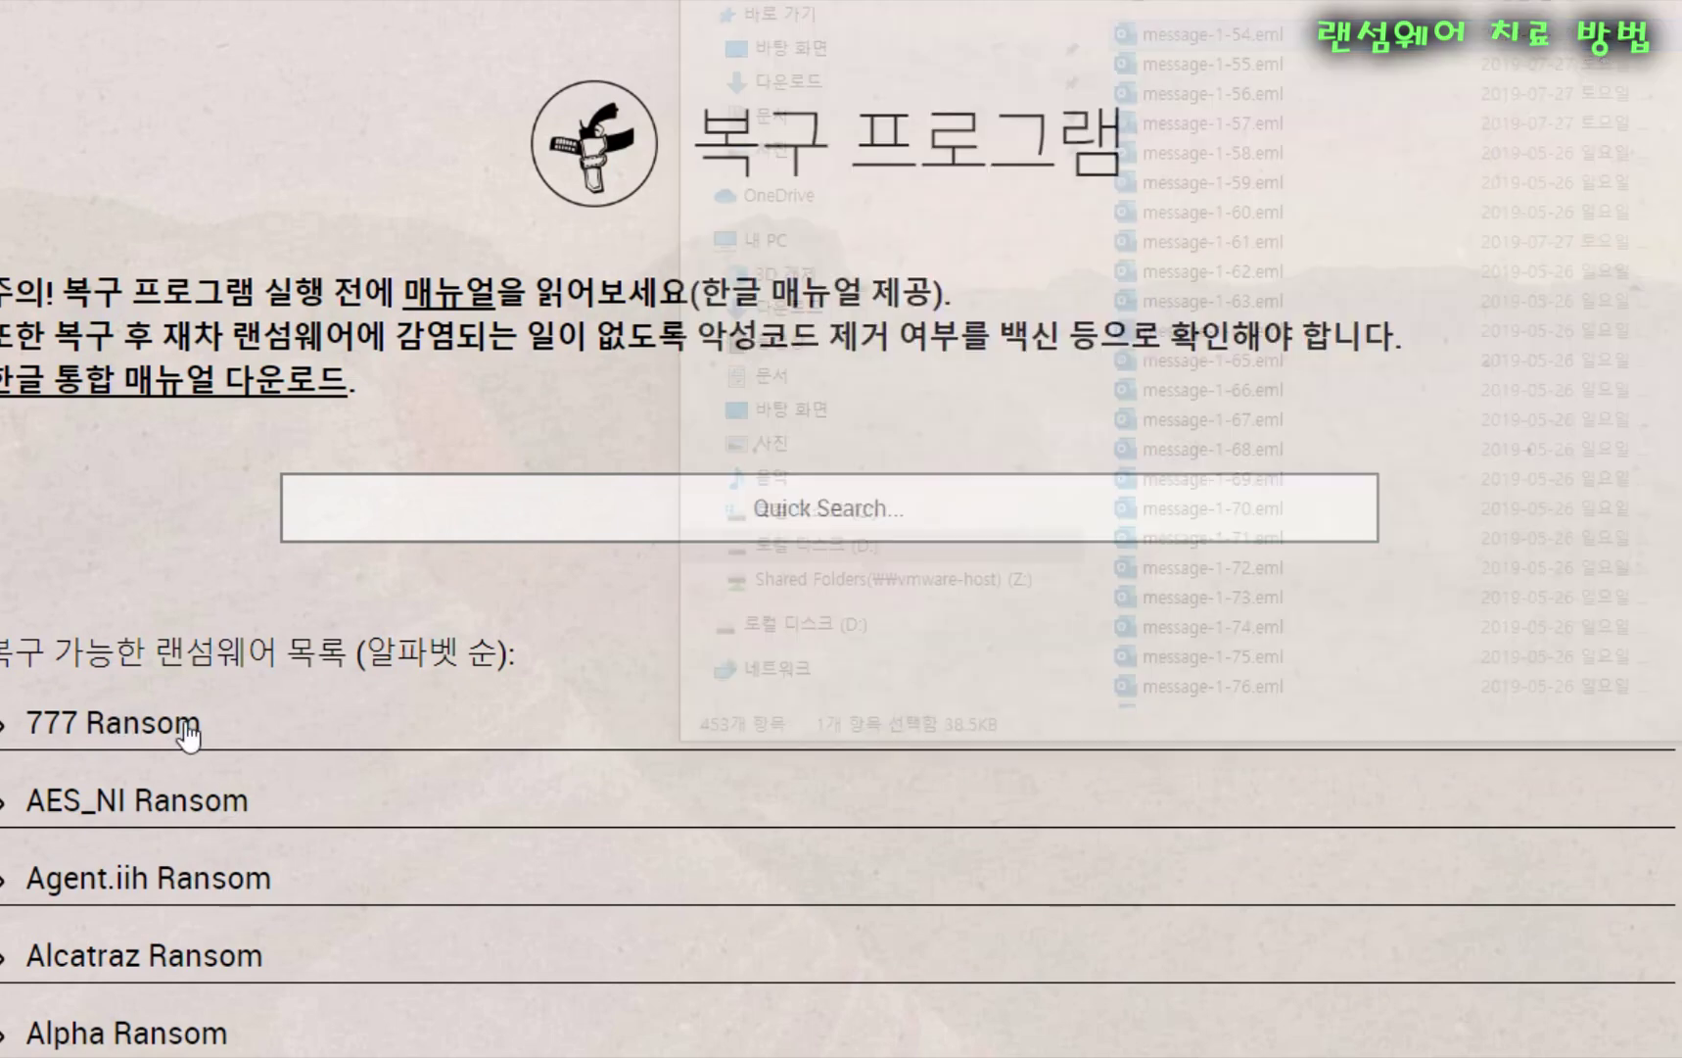
- Expand the 777 Ransom entry in the website's list of recoverable ransomware to check its decryption tool details
click(147, 725)
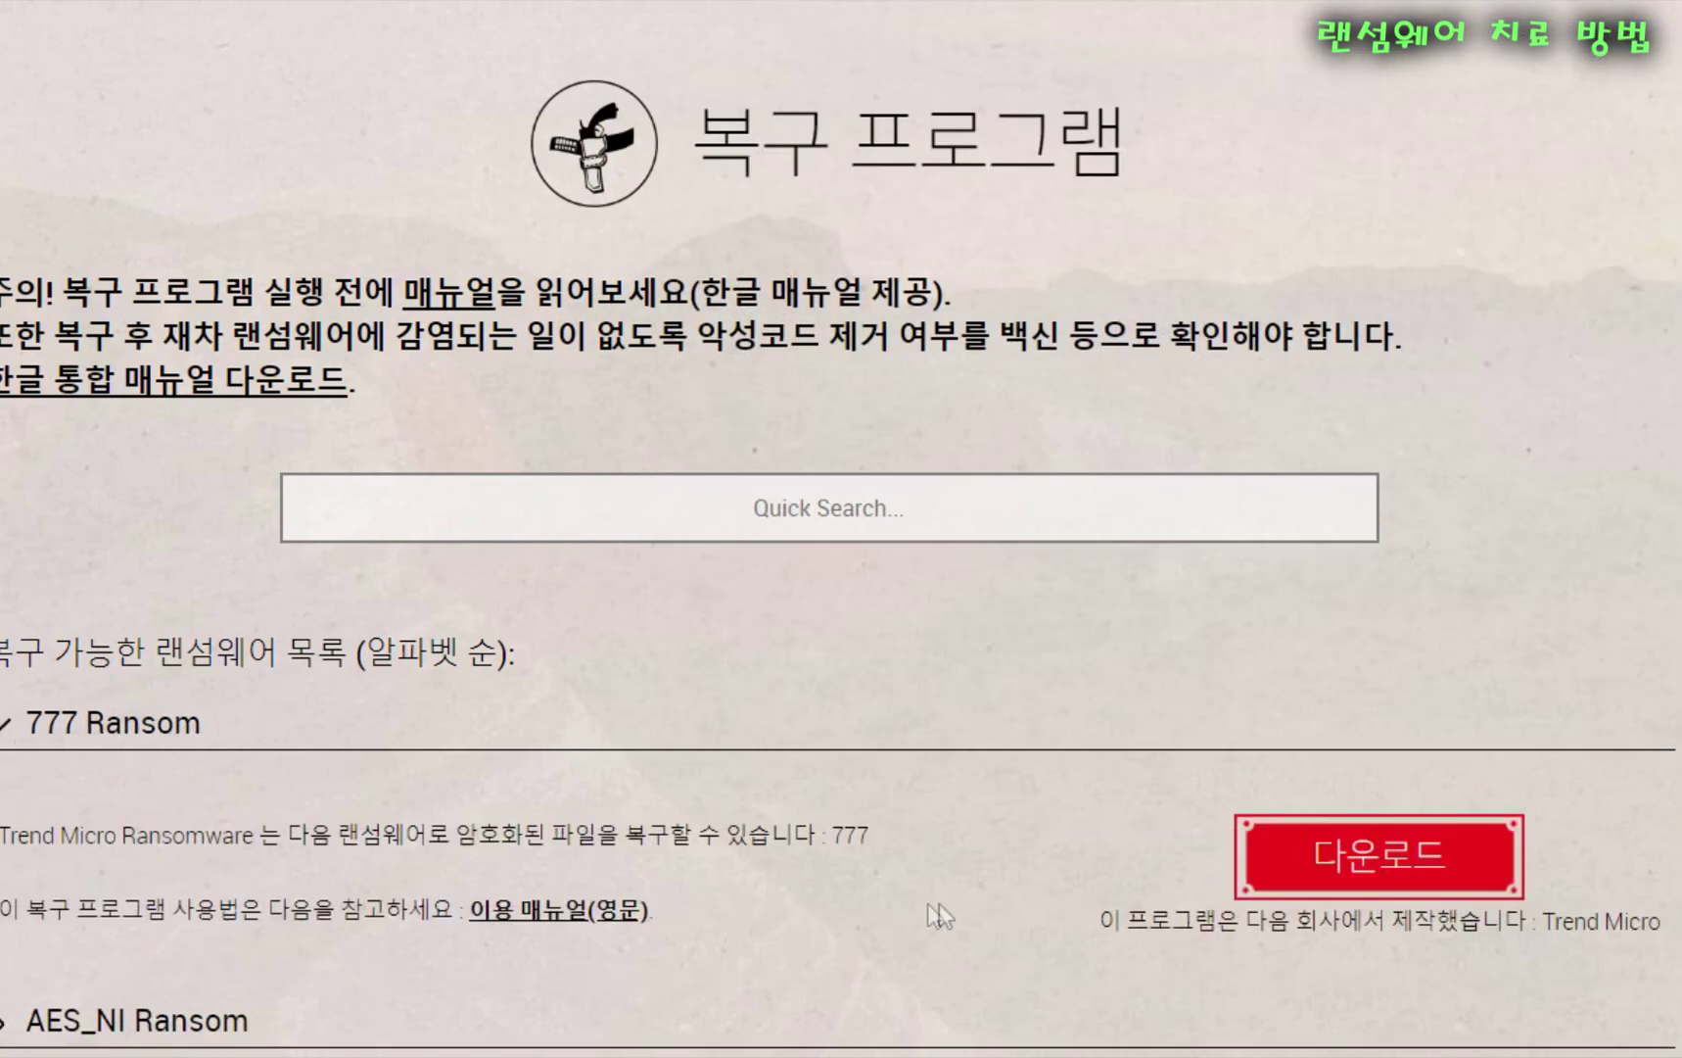
double_click(851, 834)
scroll(311, 837, down, 3)
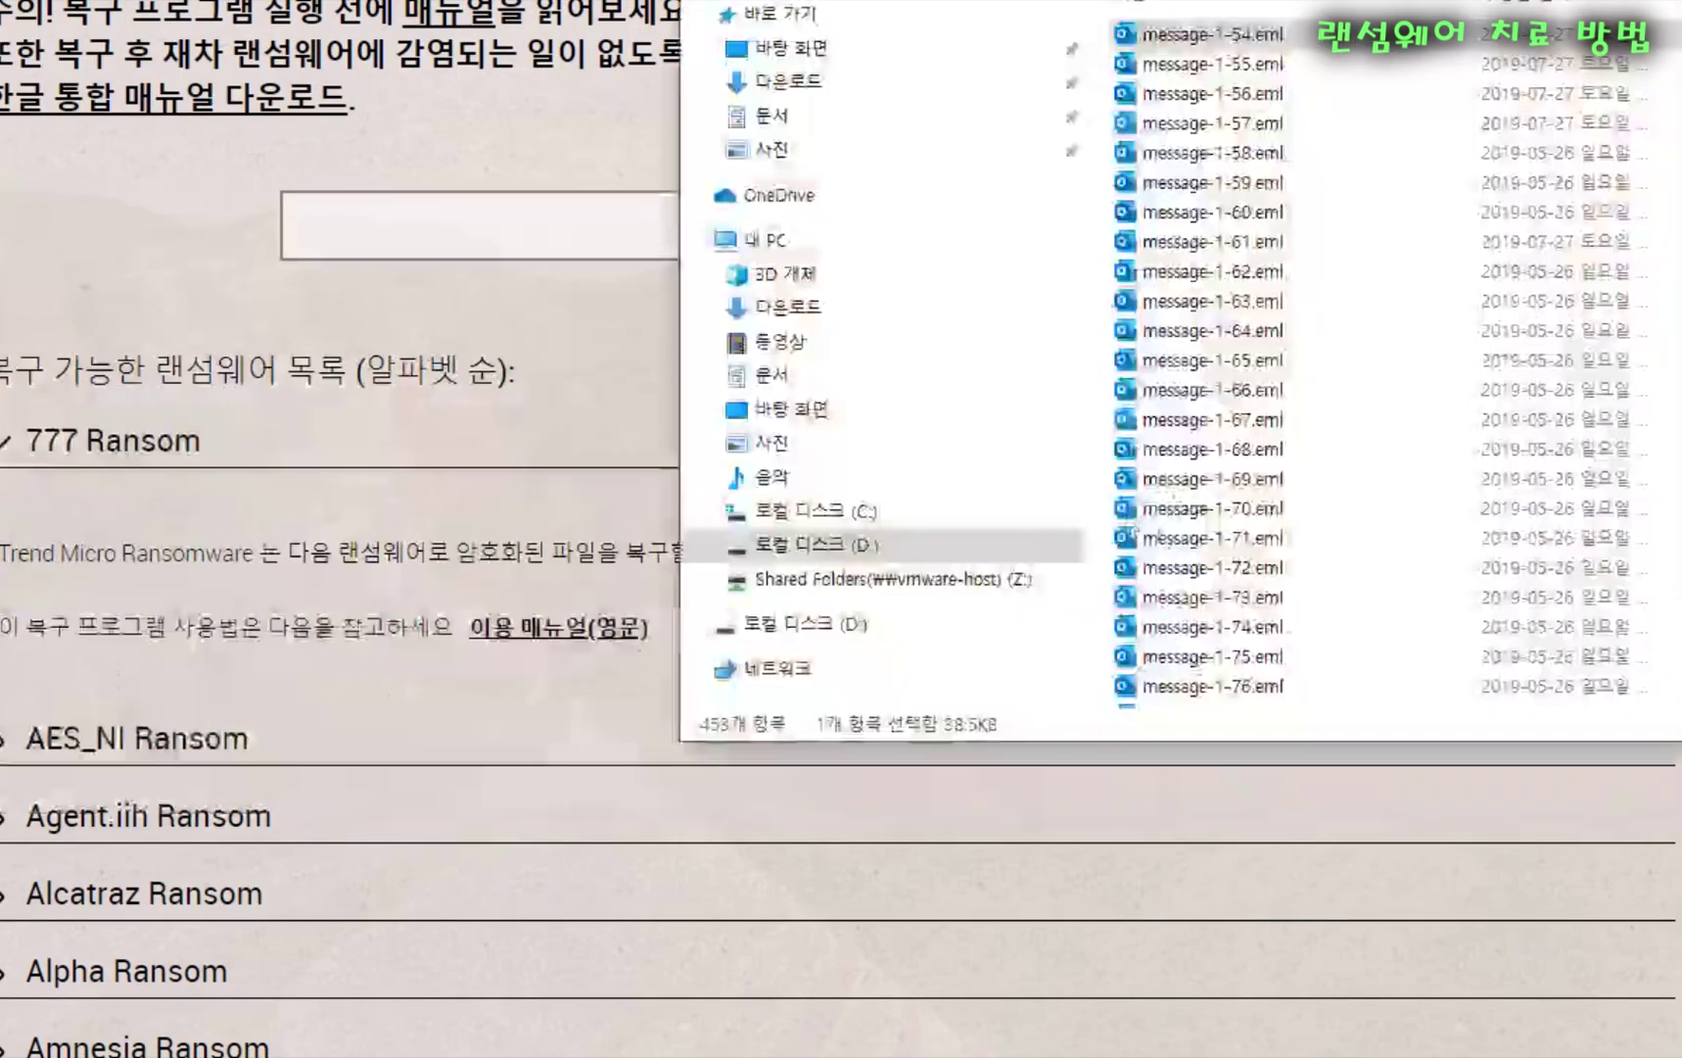
- Rename message-1-54.eml to message-1-54.777 in the e-shopping folder, accept the extension change, and select the renamed file
click(1215, 37)
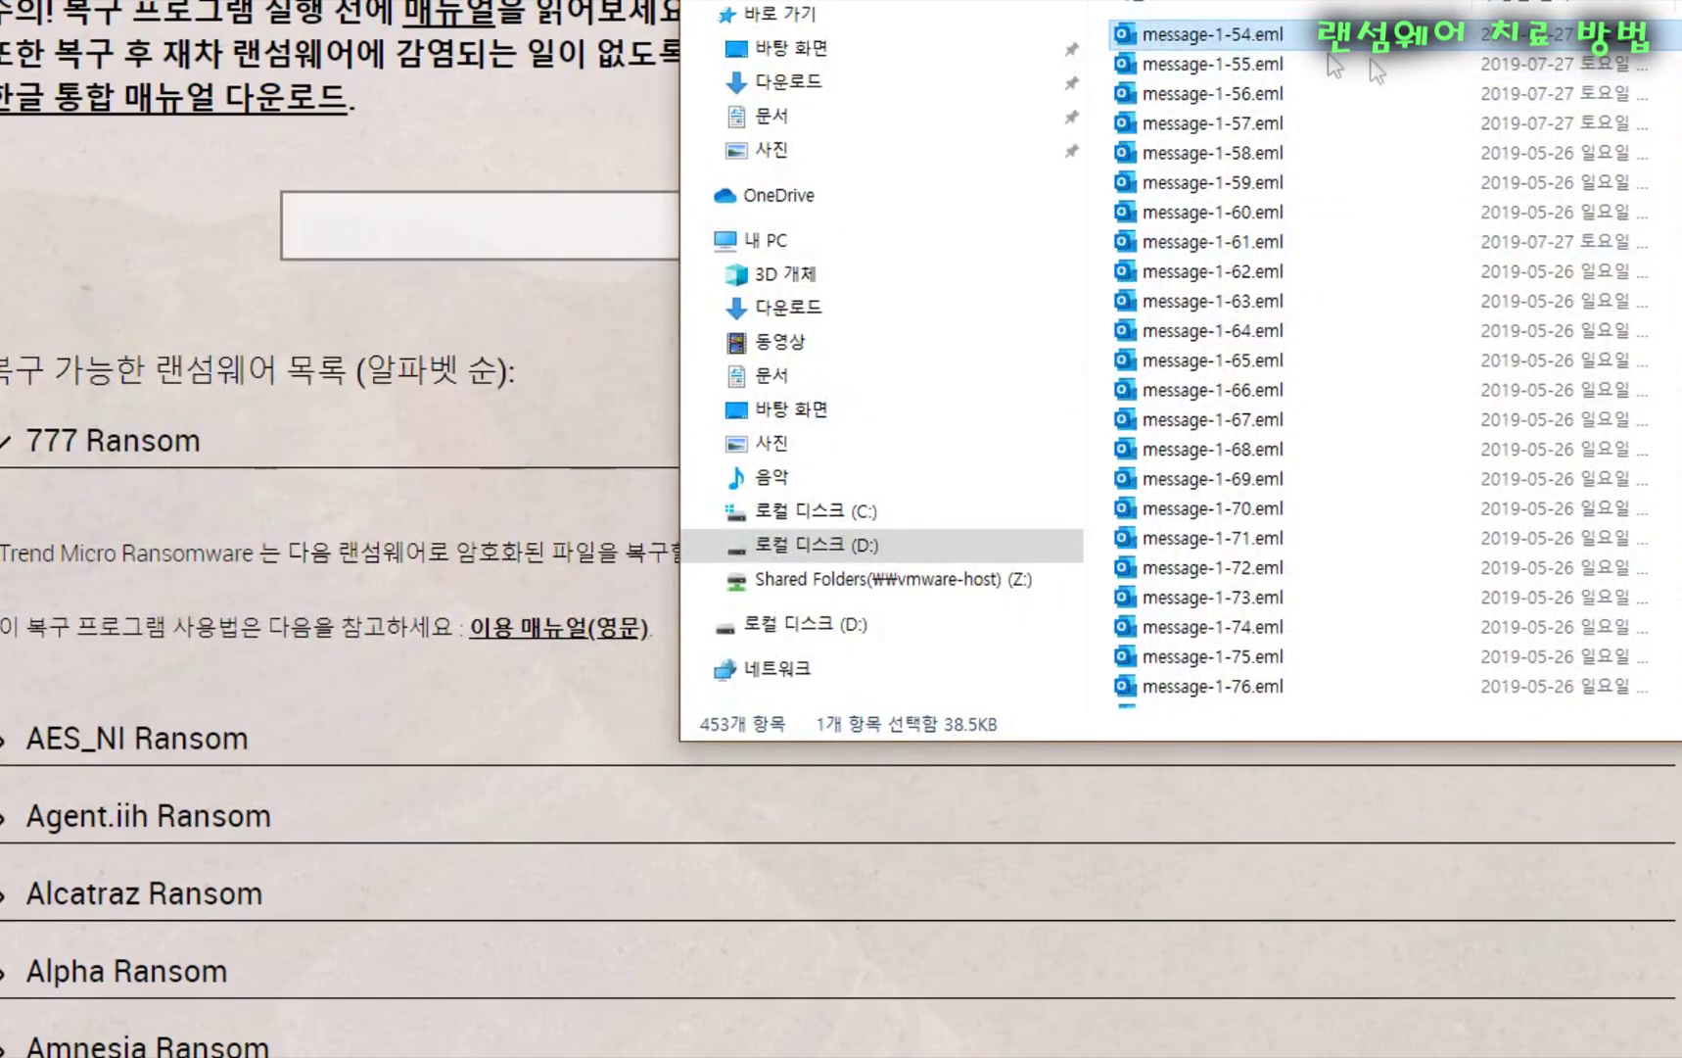
key(Right)
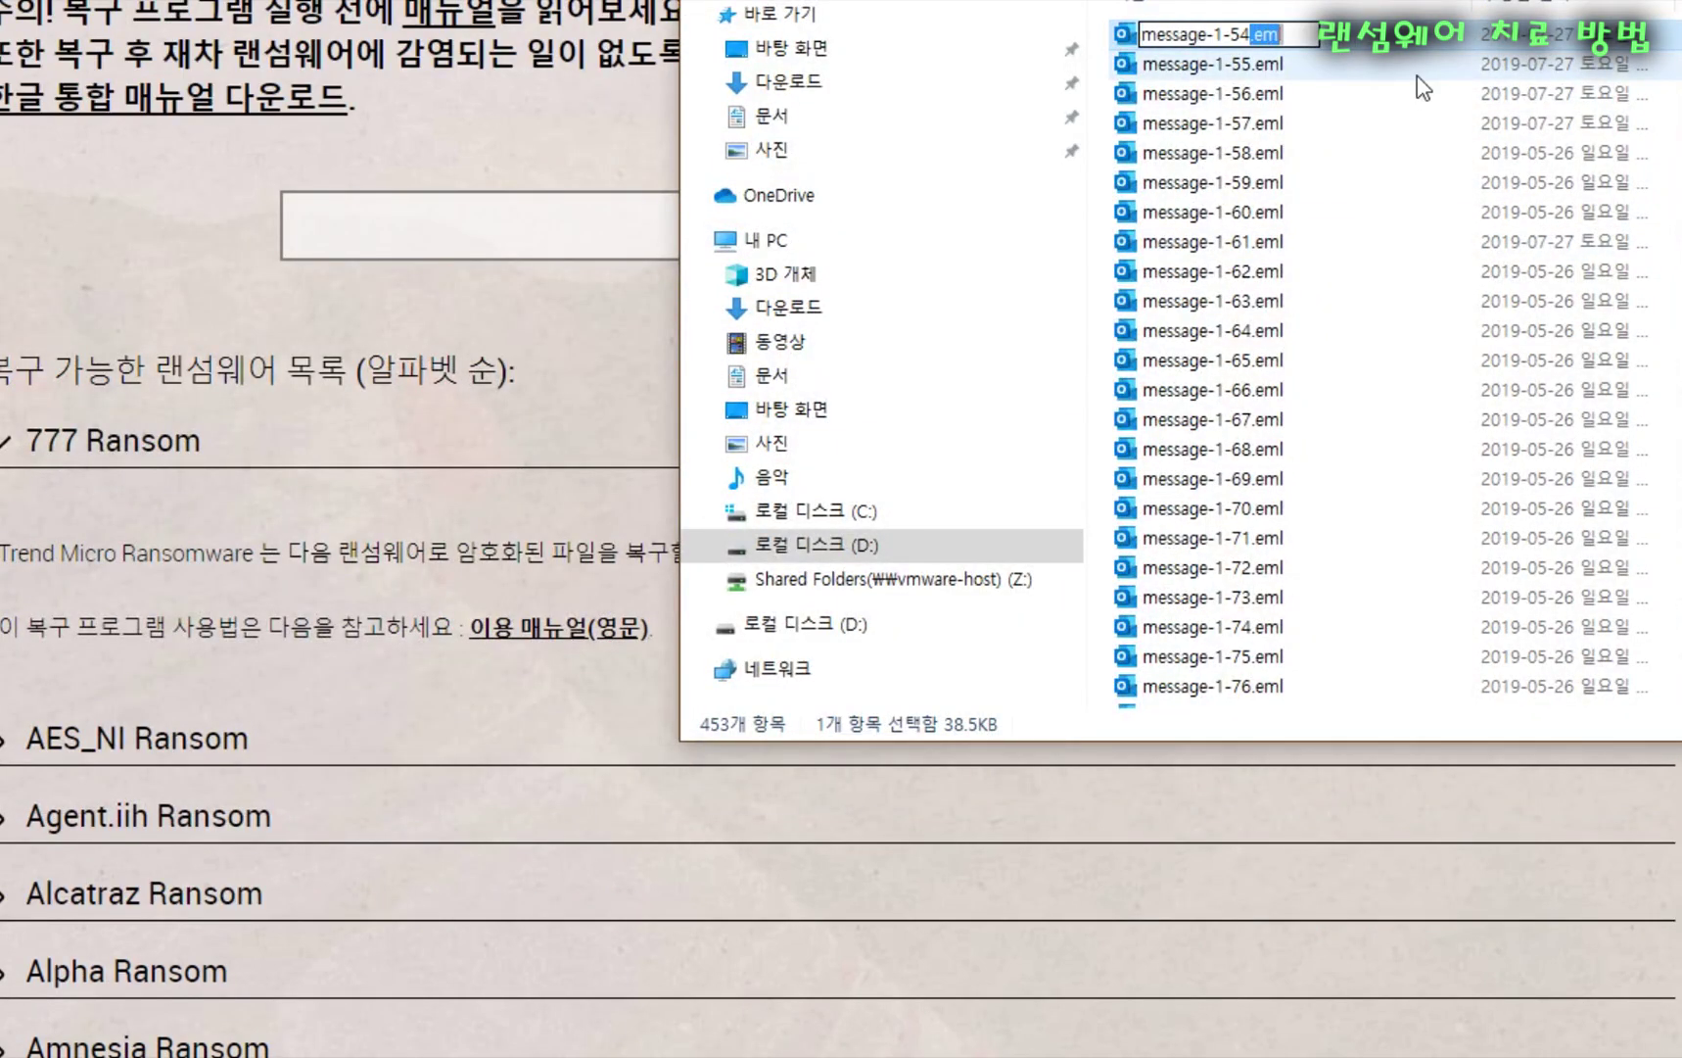
text(777)
key(Return)
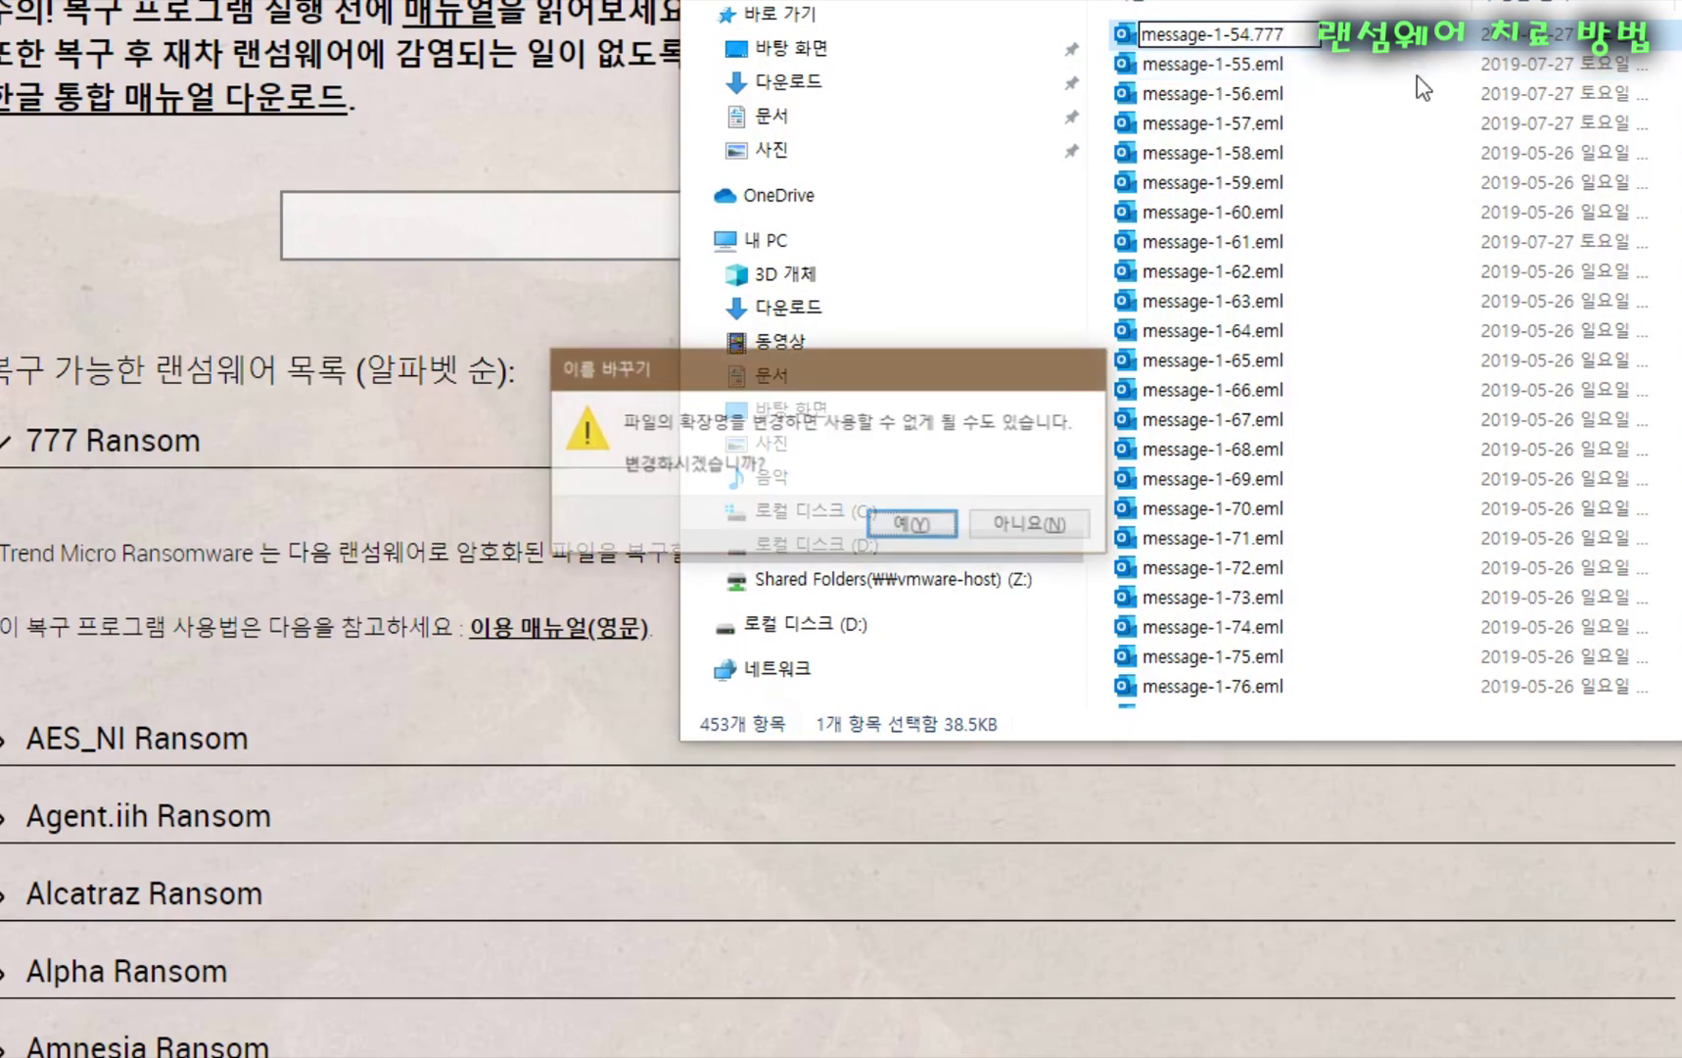
key(Return)
click(1391, 244)
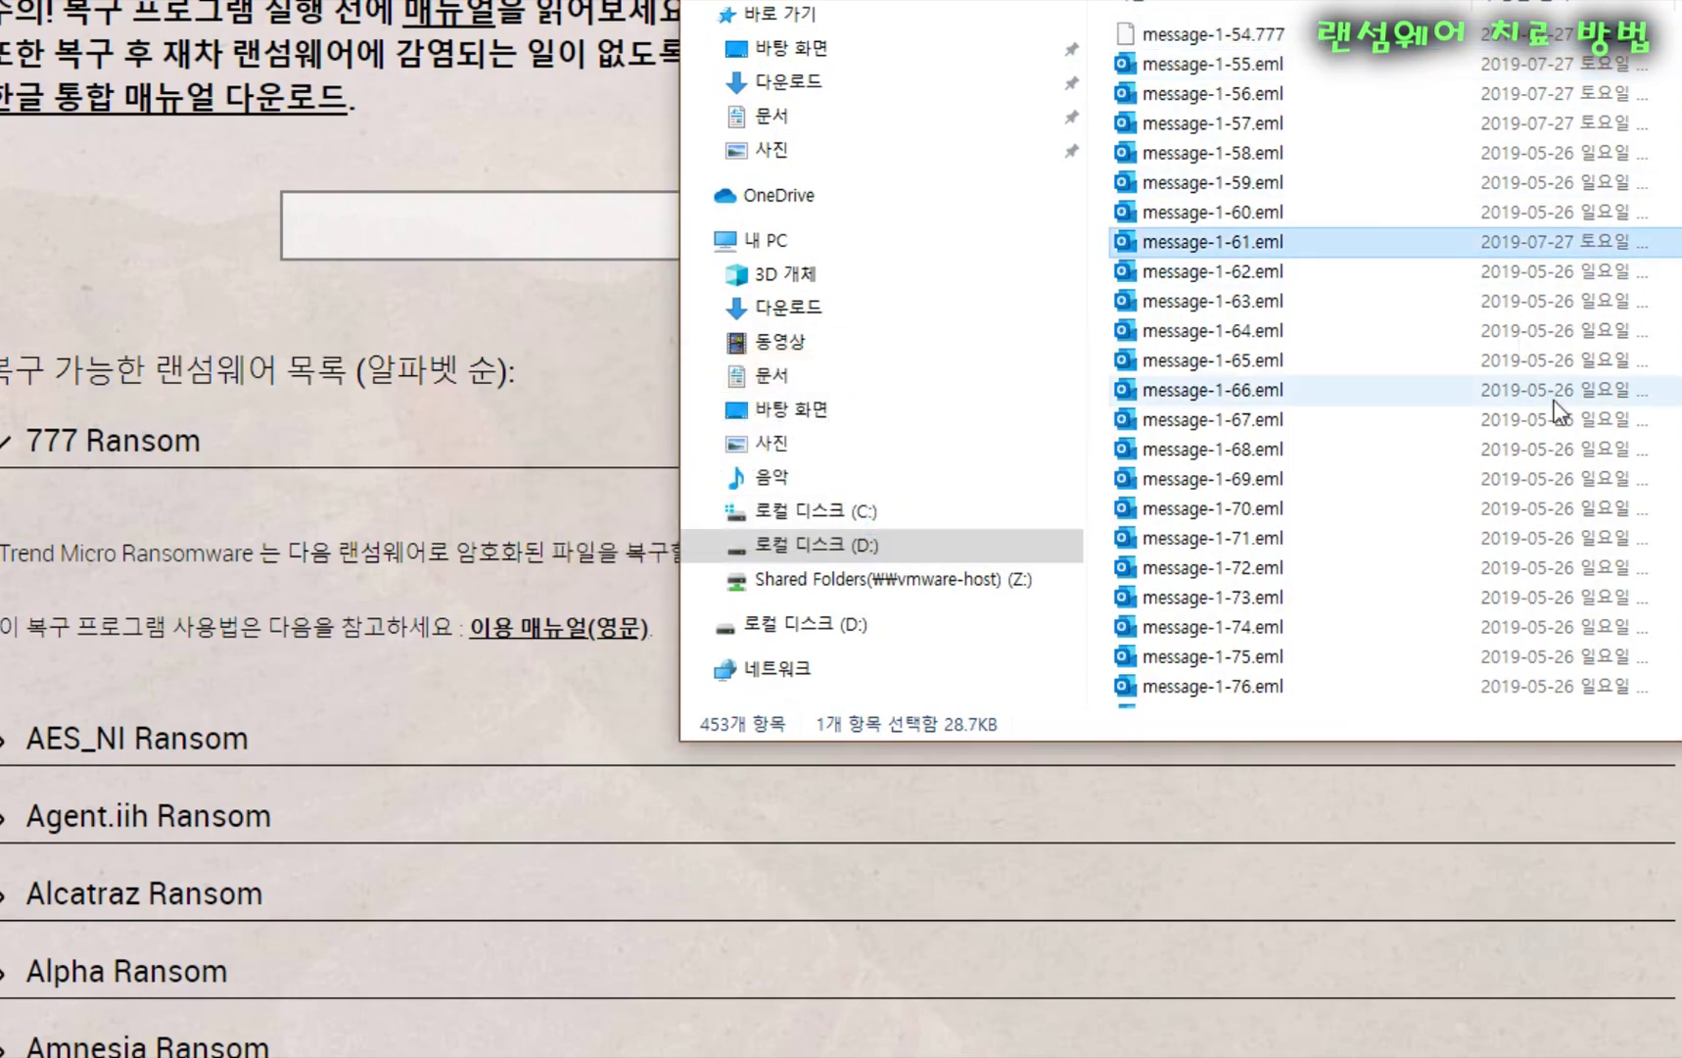
click(1332, 36)
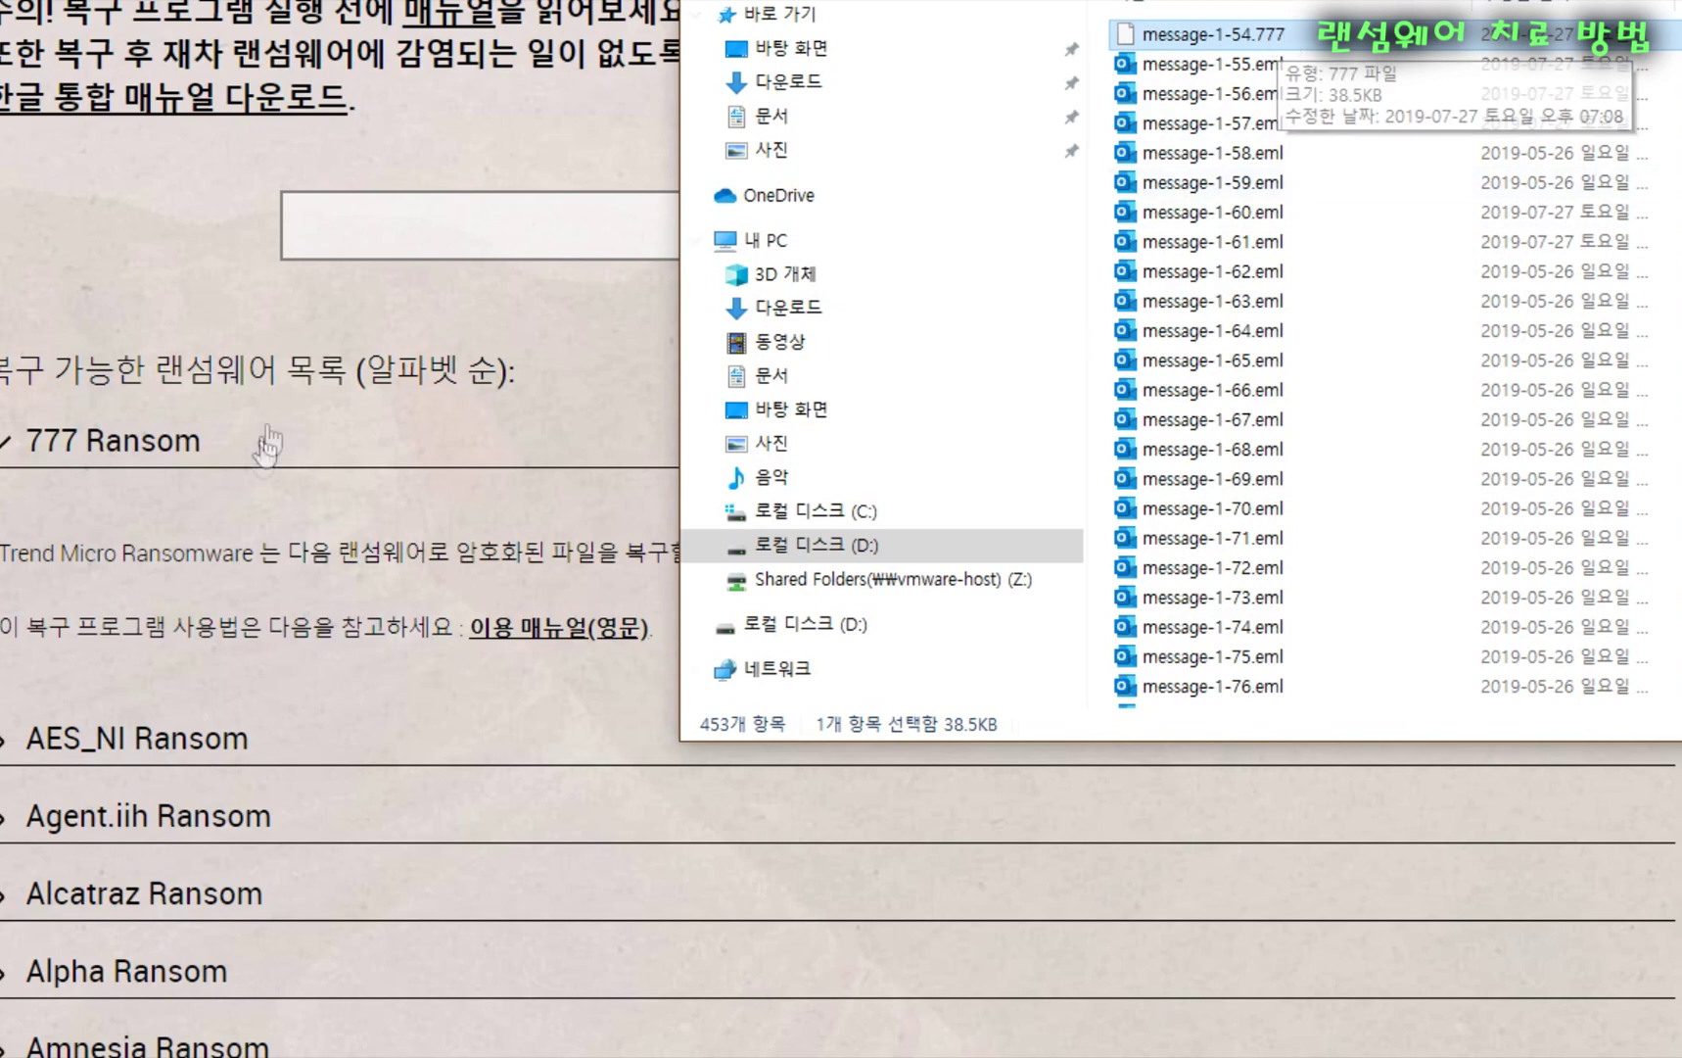
- Search the decryption tools page for 777 and follow the download link of the 777 Ransom entry
click(488, 280)
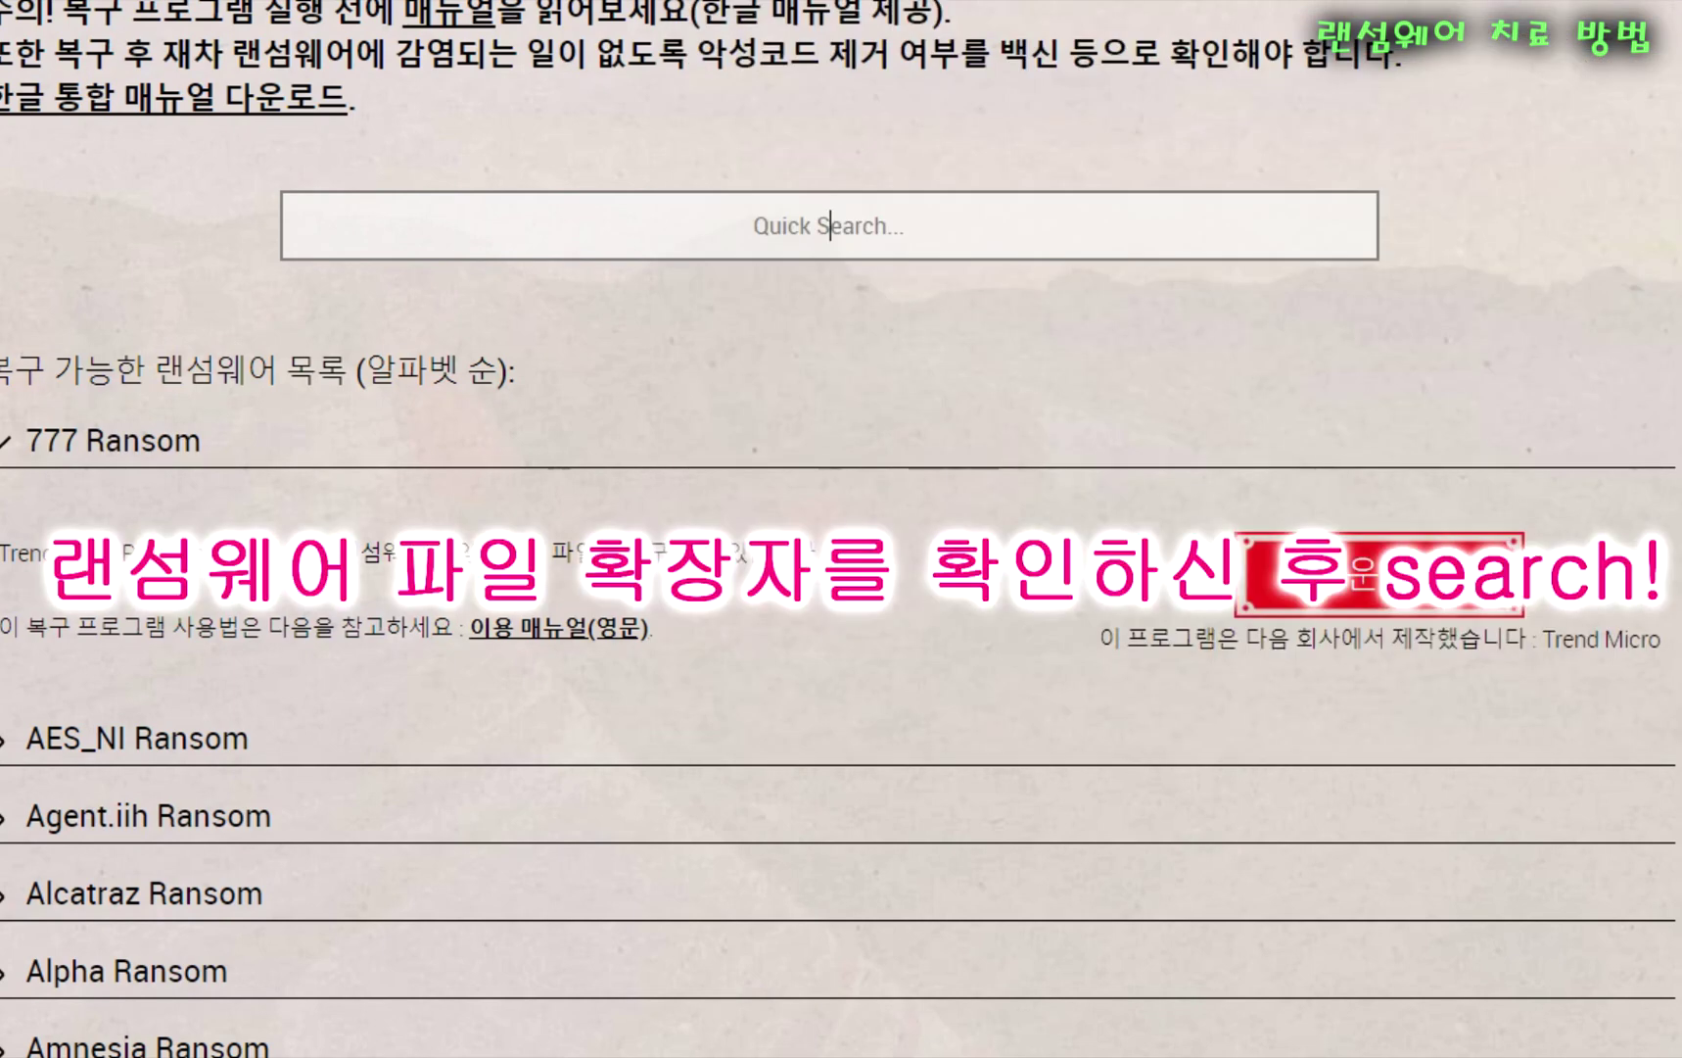
click(755, 227)
text(777)
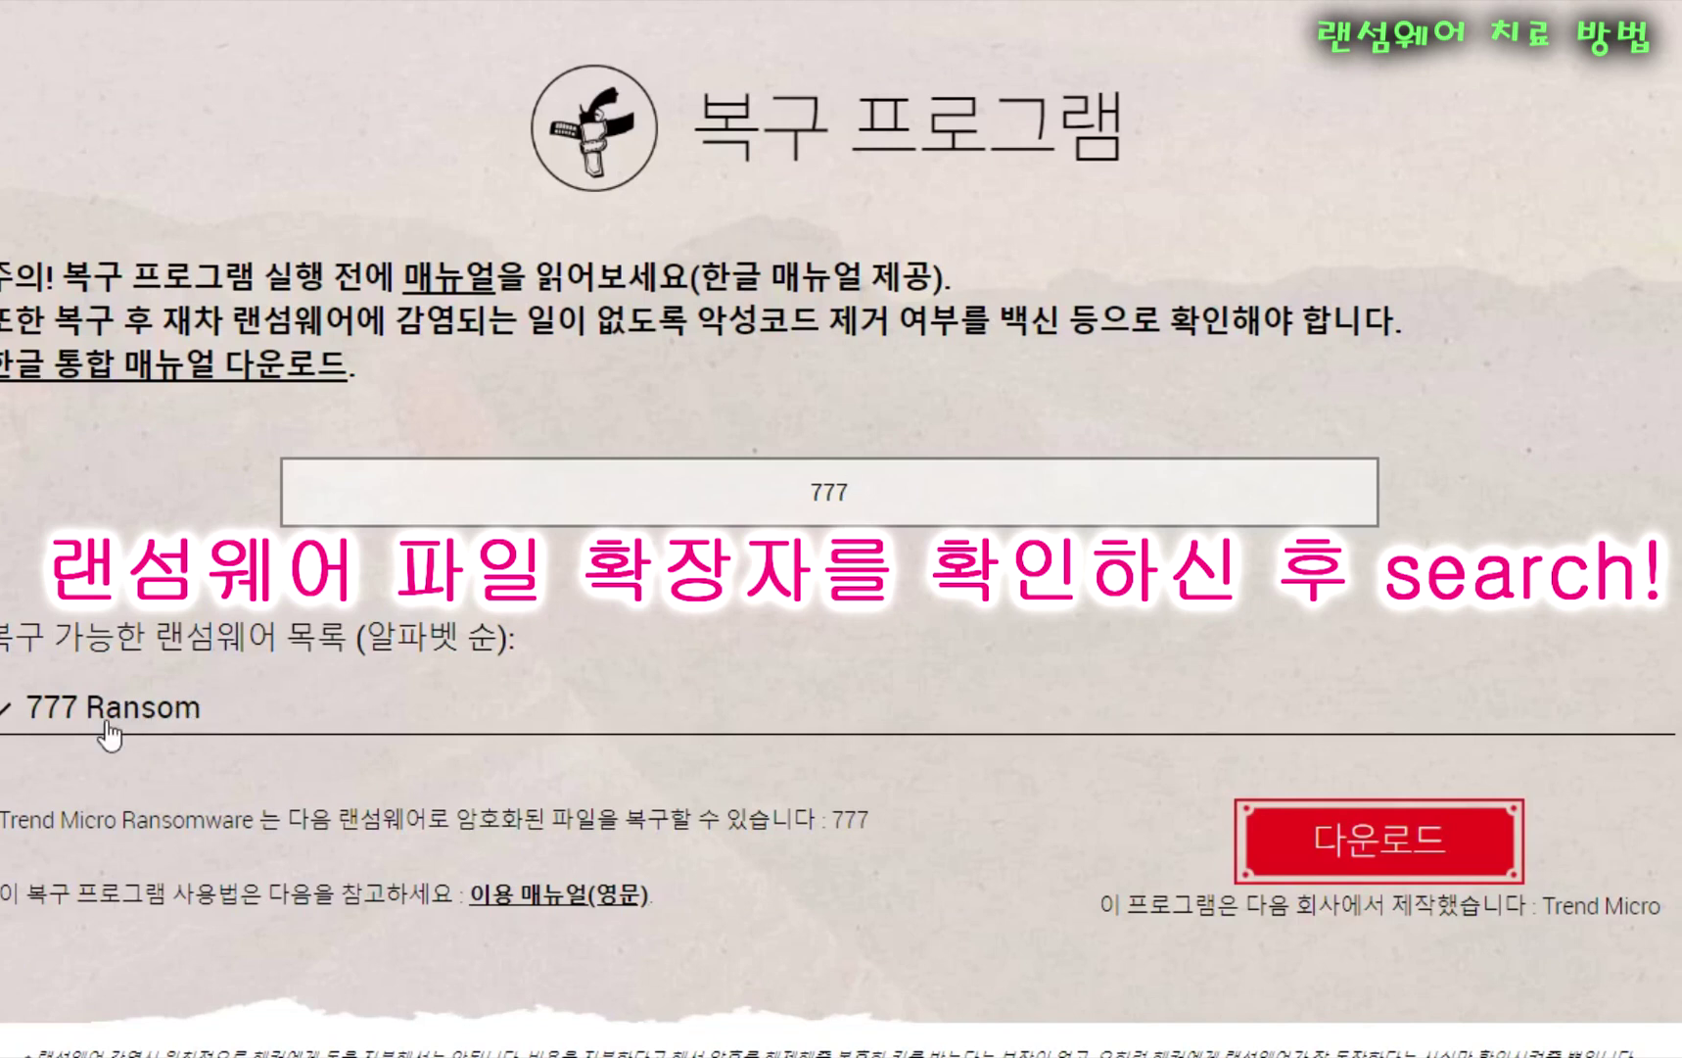
click(1354, 850)
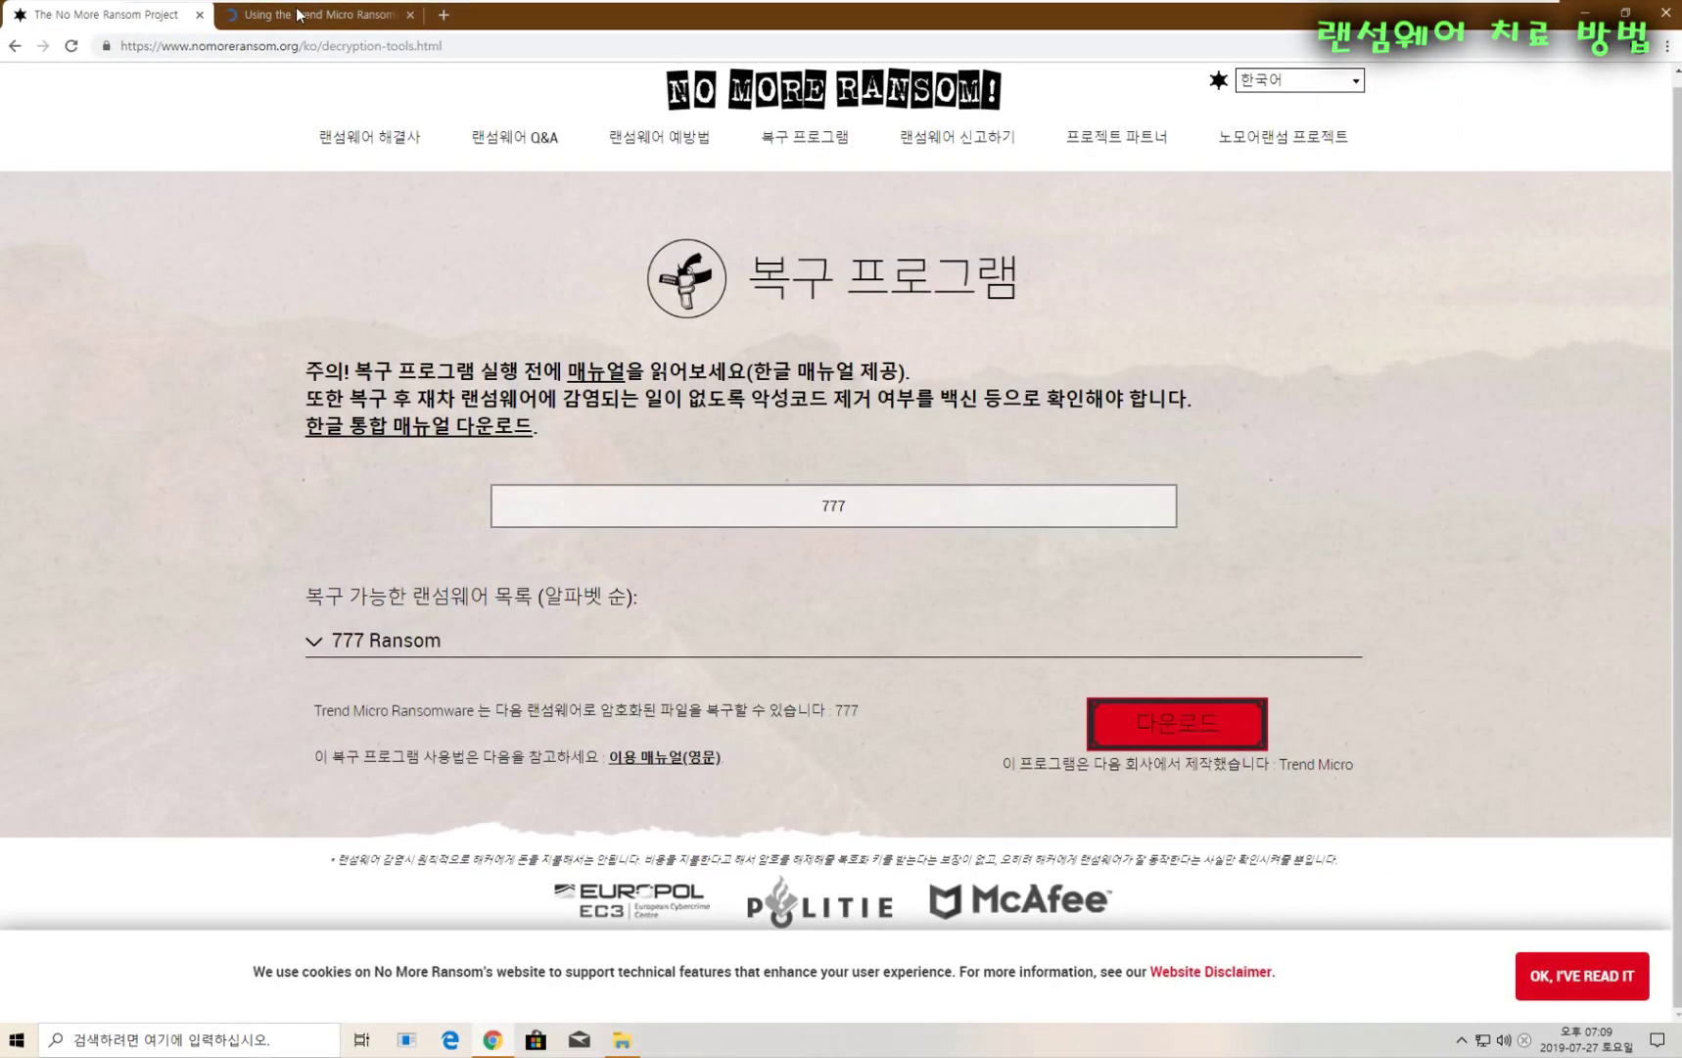
- On the Trend Micro decryptor support page, choose Asia Pacific as the region and download RansomwareFileDecryptor
click(299, 13)
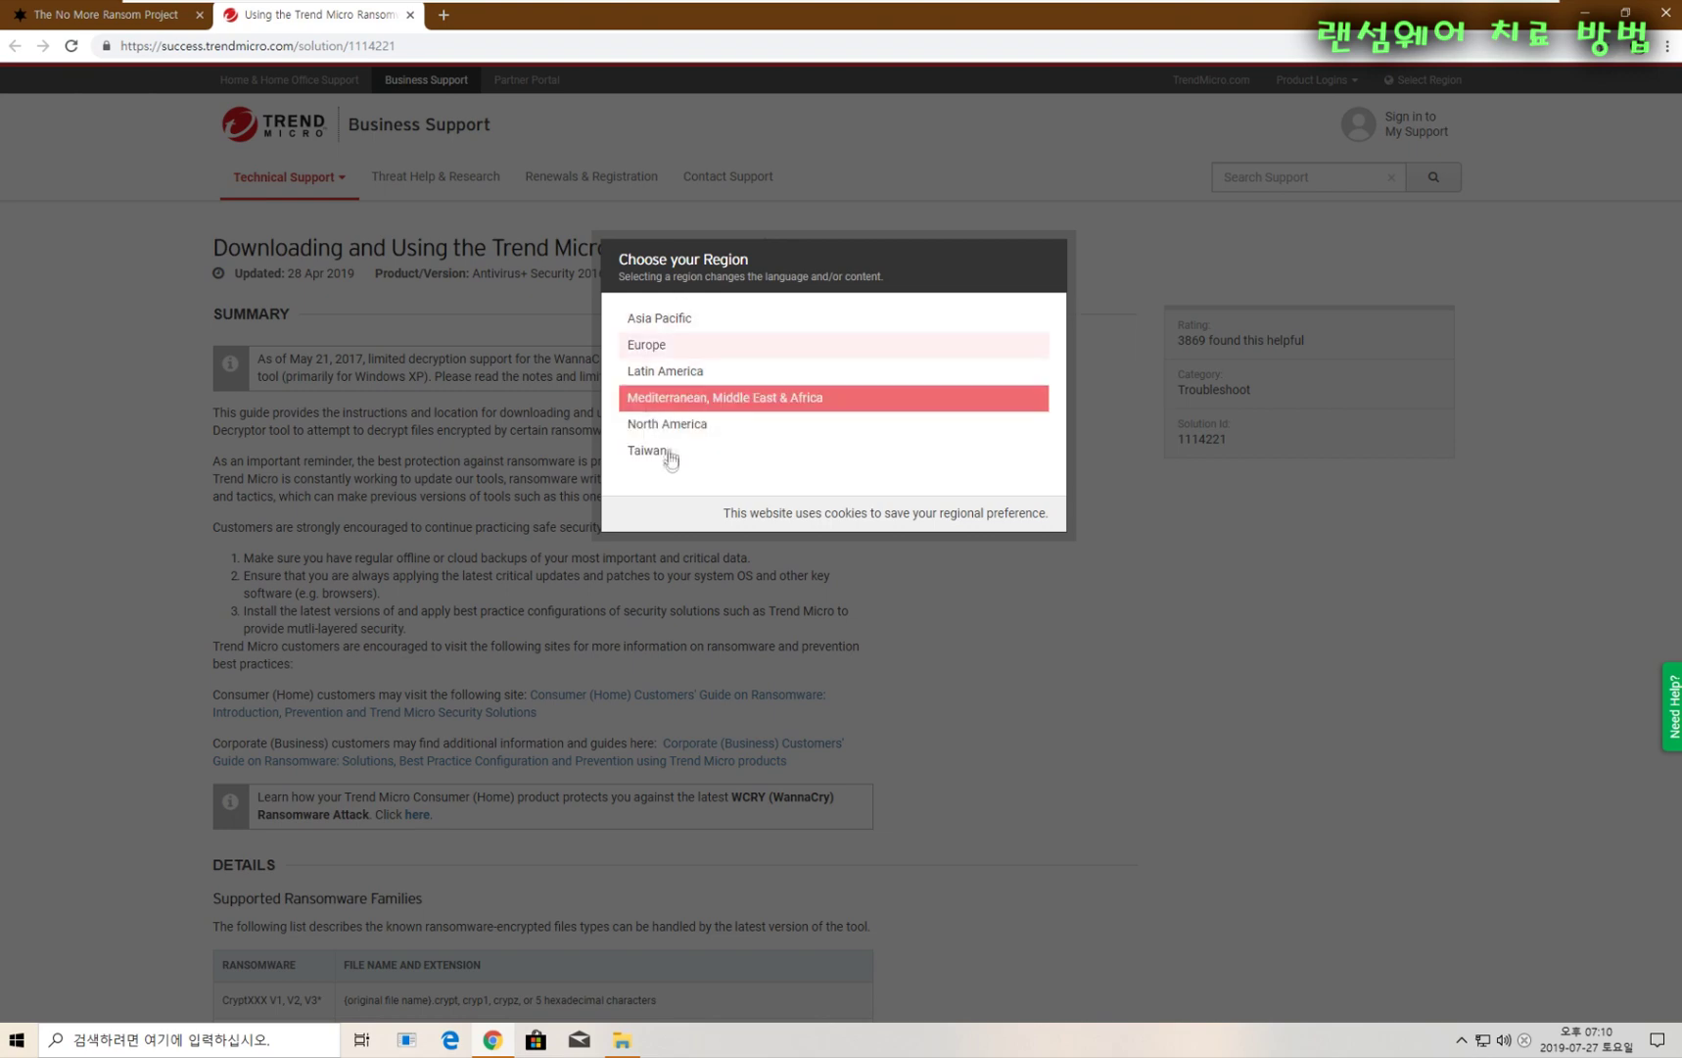
click(656, 319)
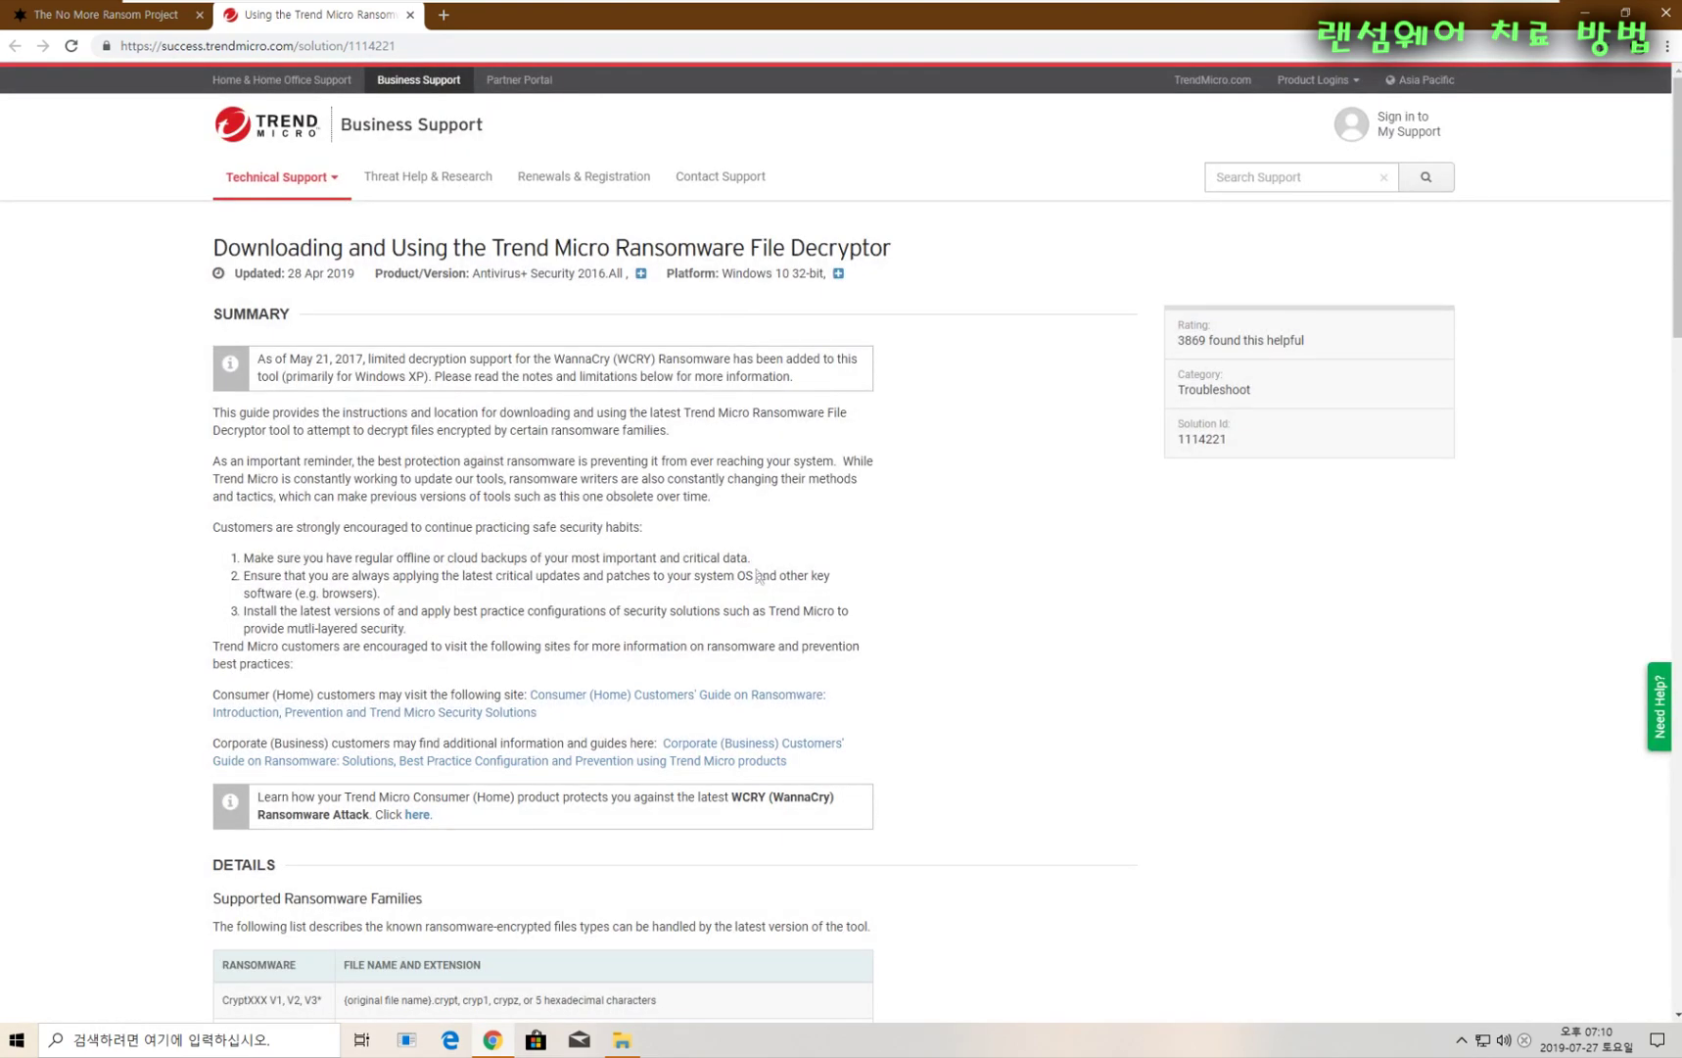
scroll(199, 703, down, 5)
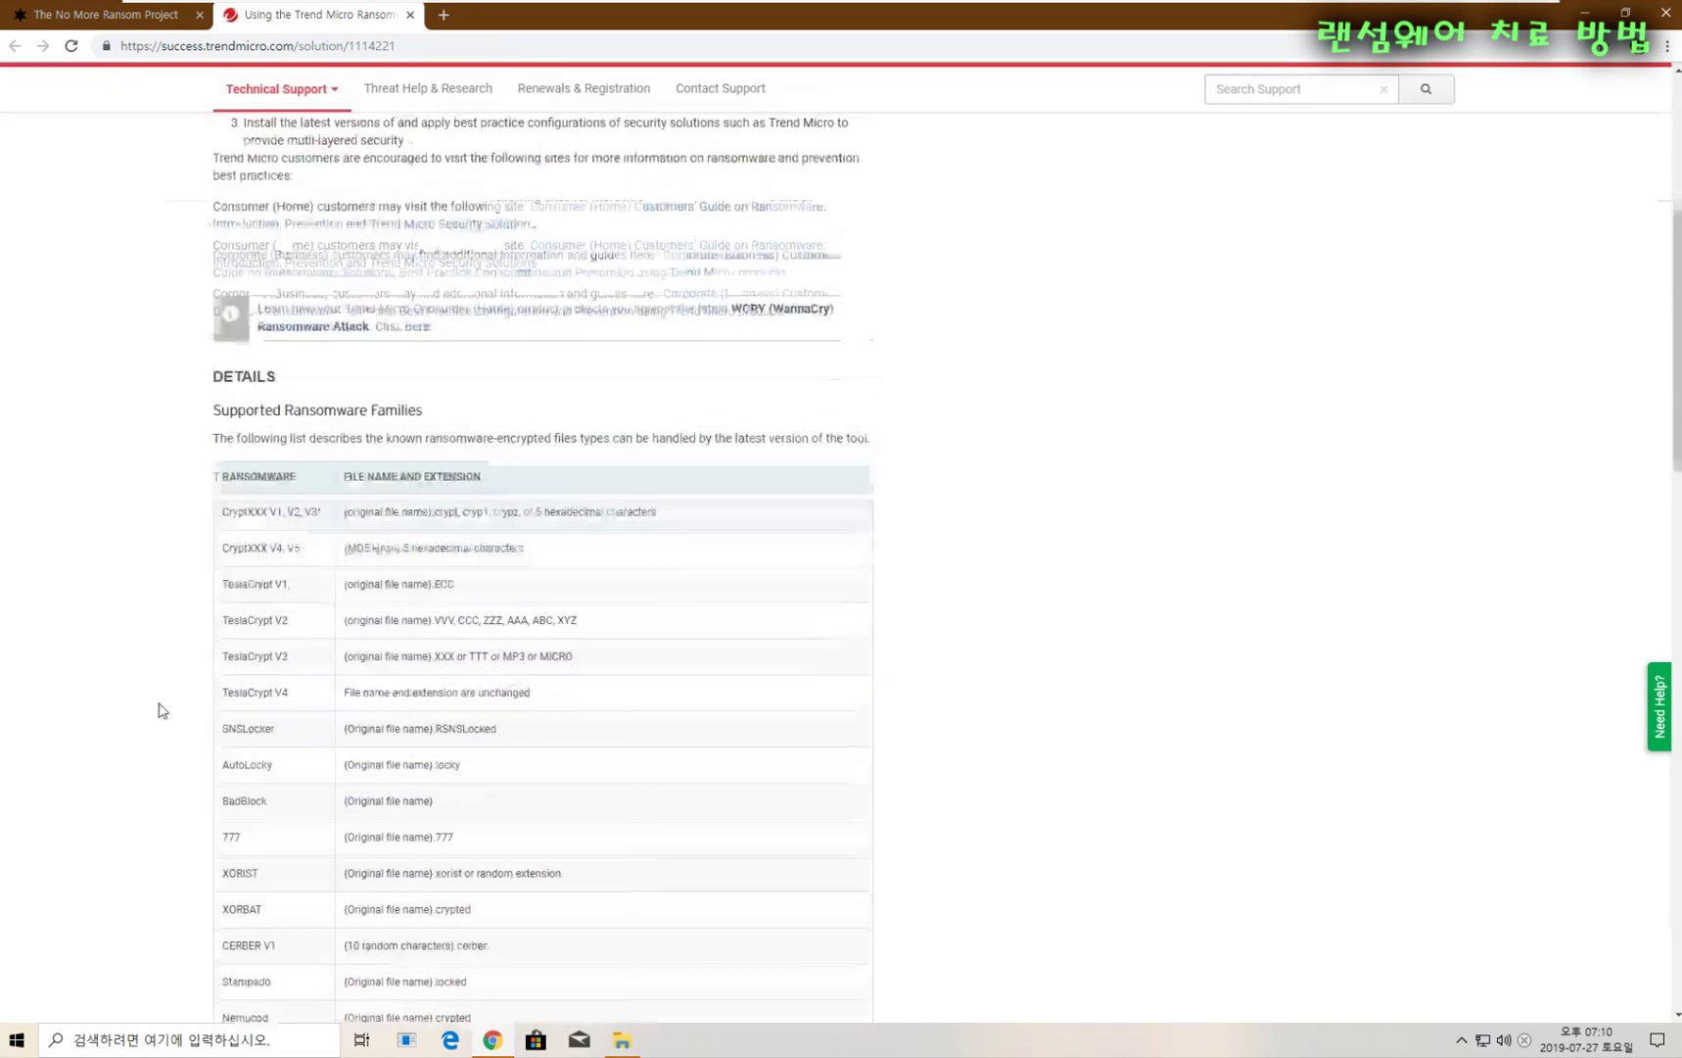
scroll(336, 592, up, 3)
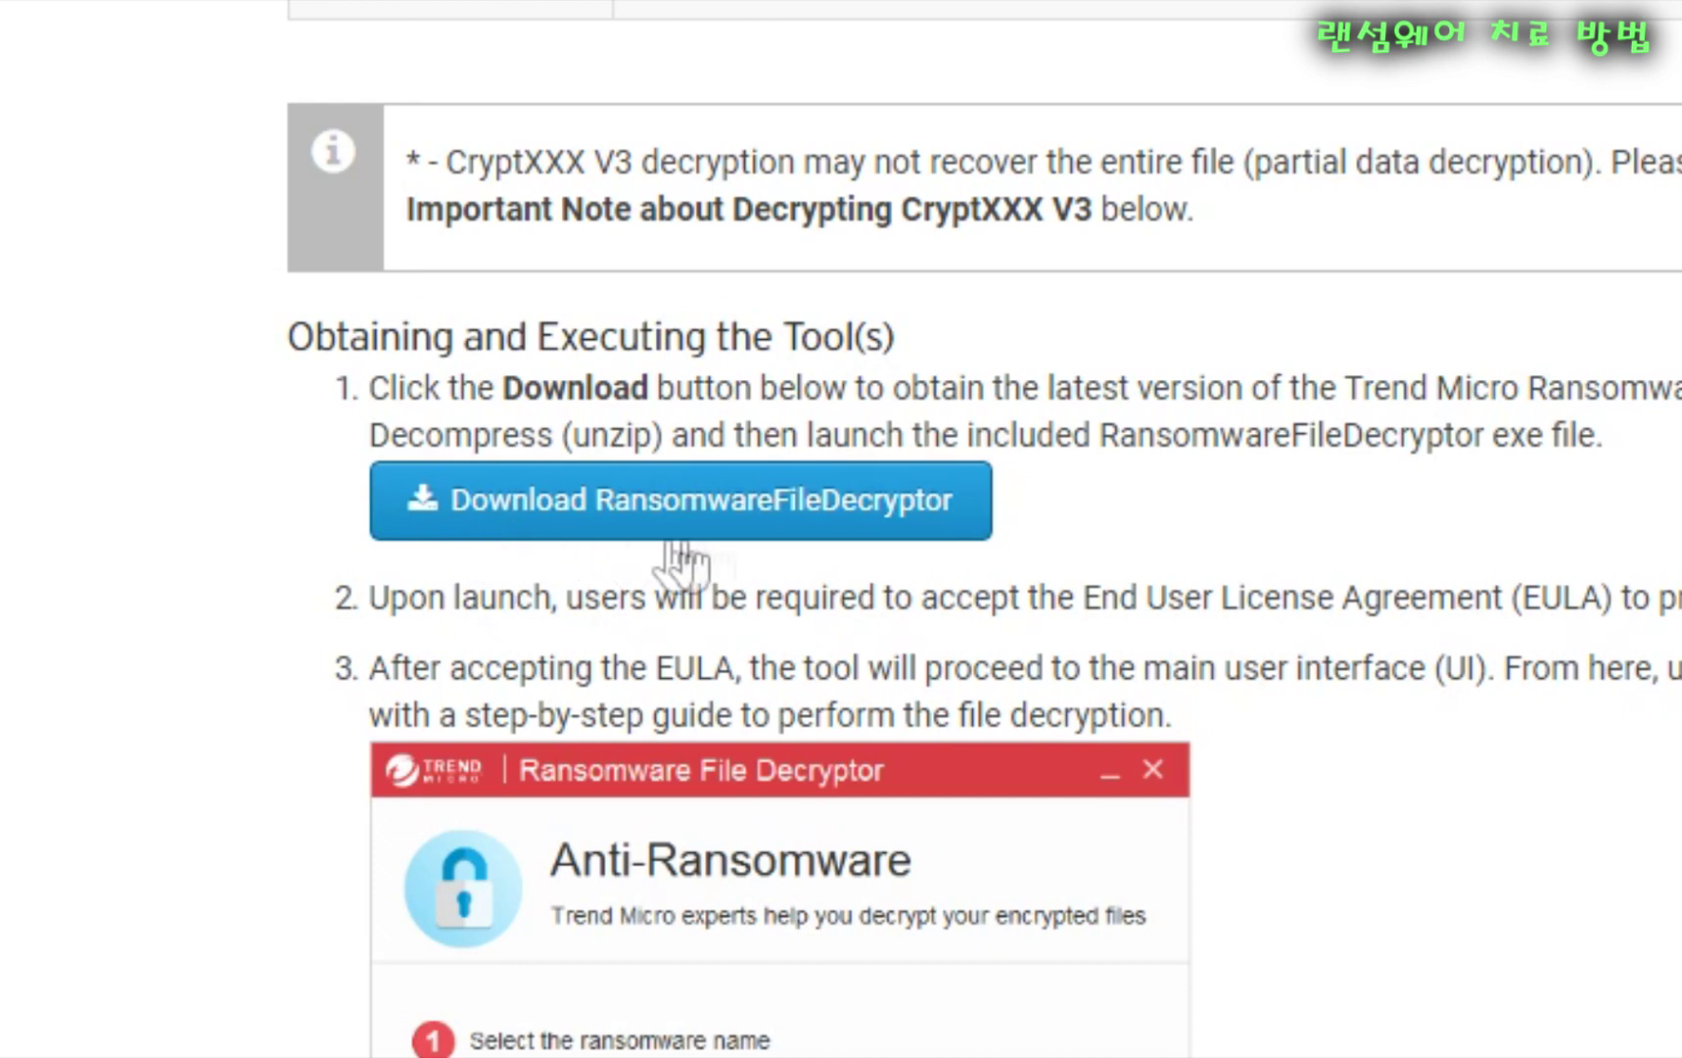
click(782, 514)
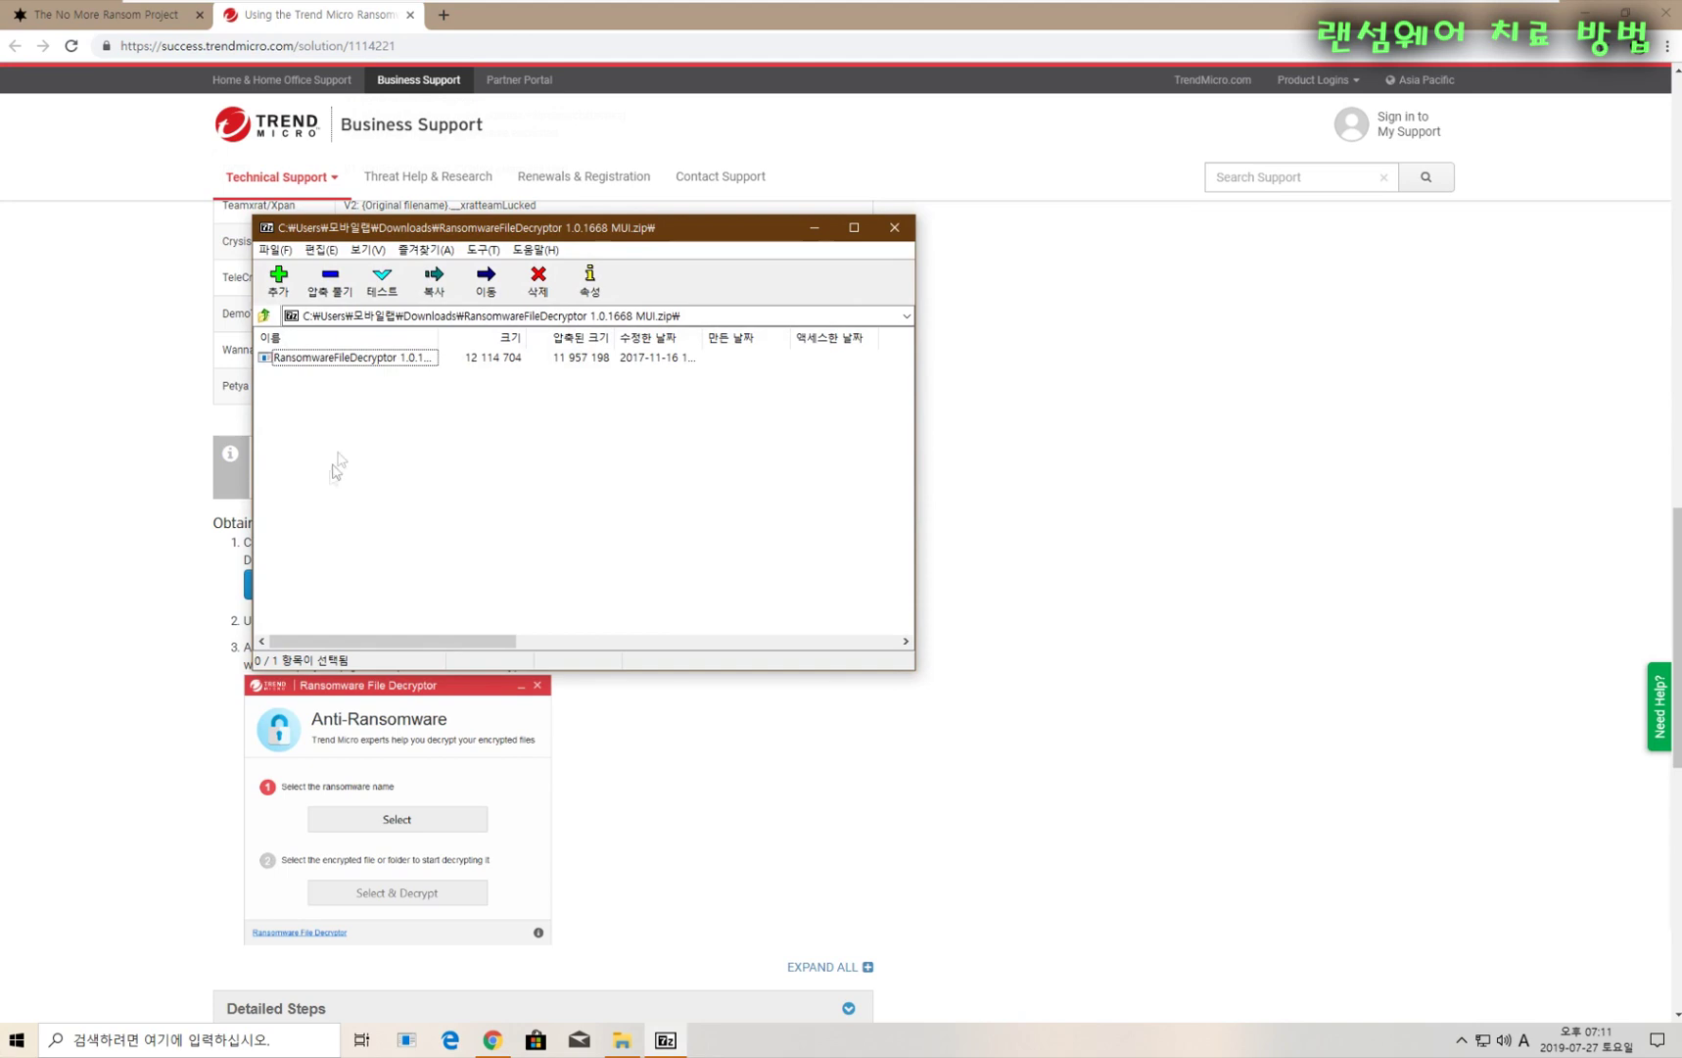
- Launch RansomwareFileDecryptor from the downloaded archive, minimize the archive window, and agree to the tool's legal terms
double_click(334, 359)
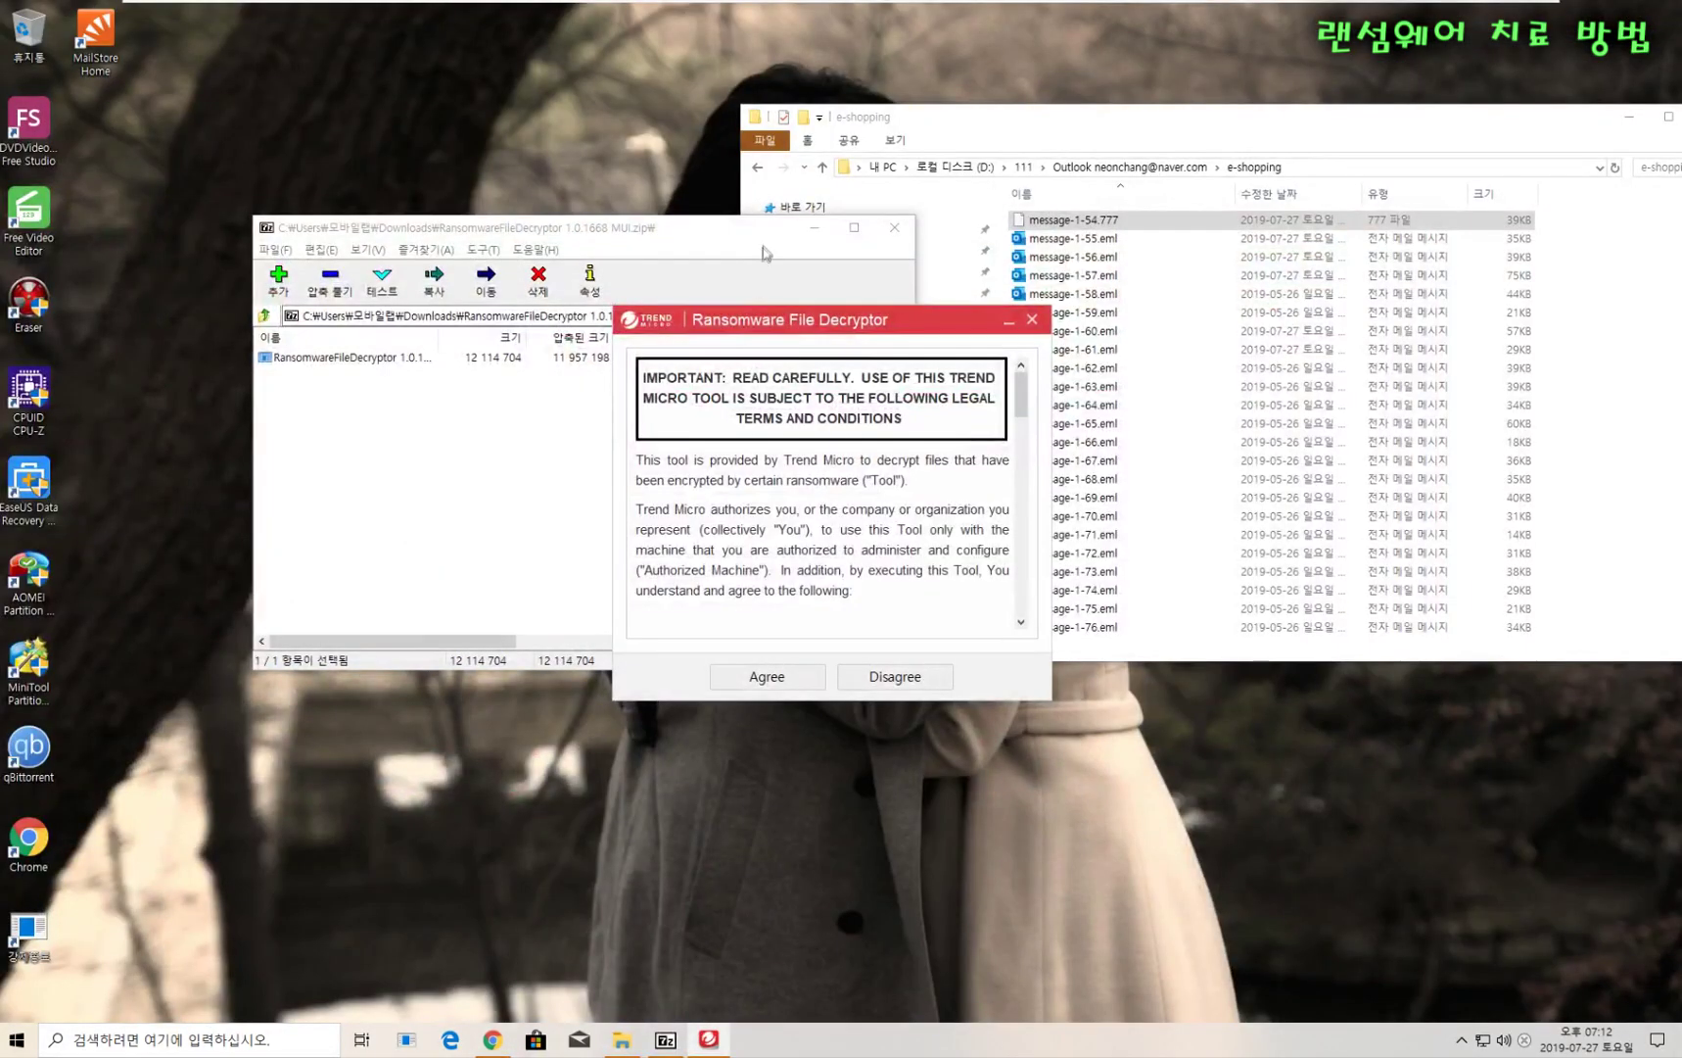
click(814, 227)
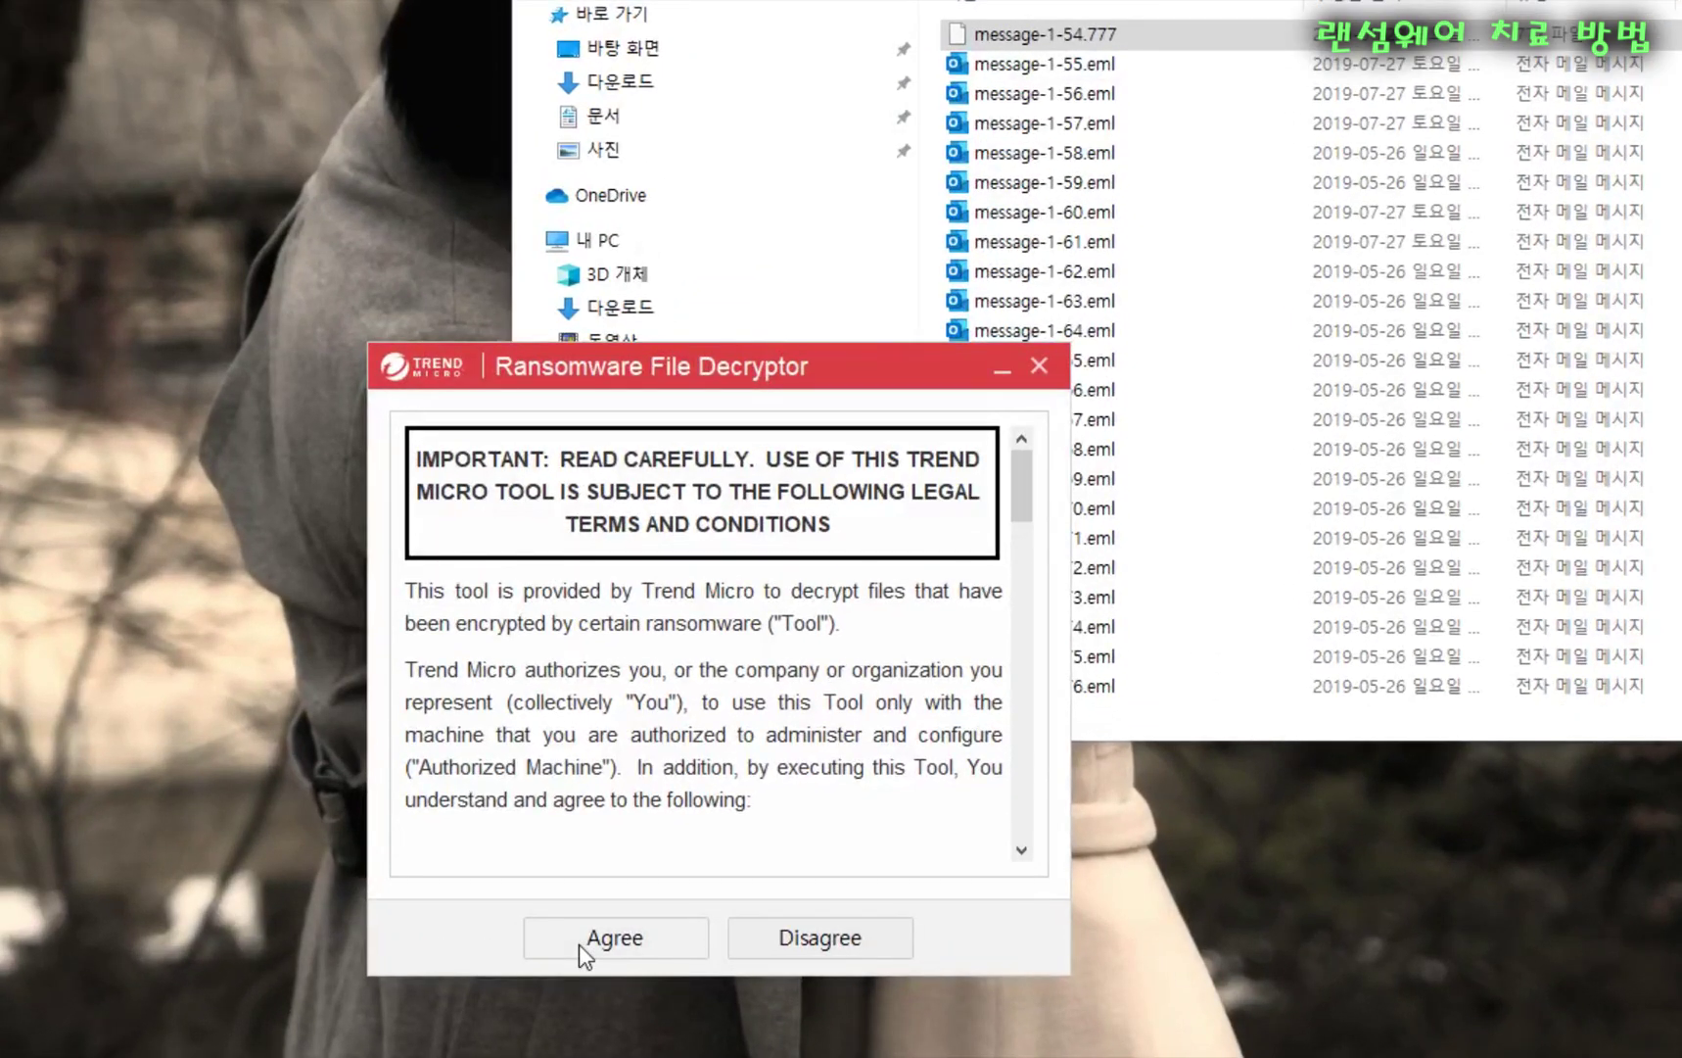
click(579, 944)
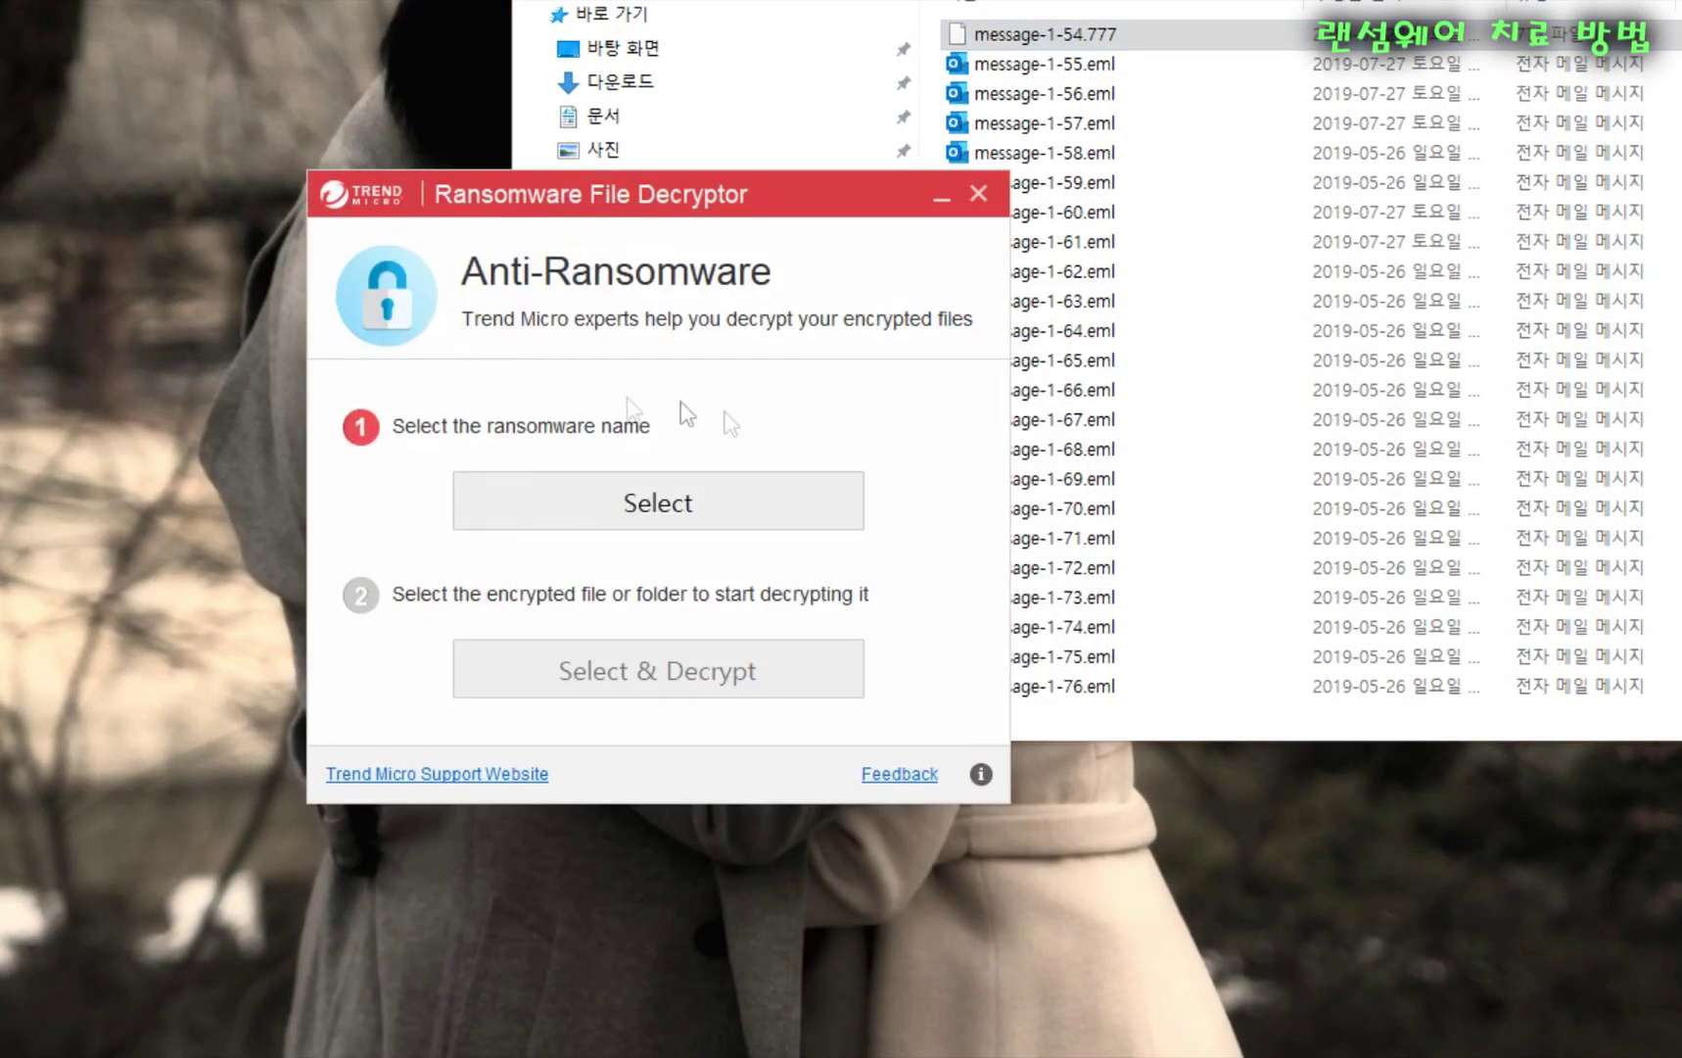
drag(606, 192, 458, 207)
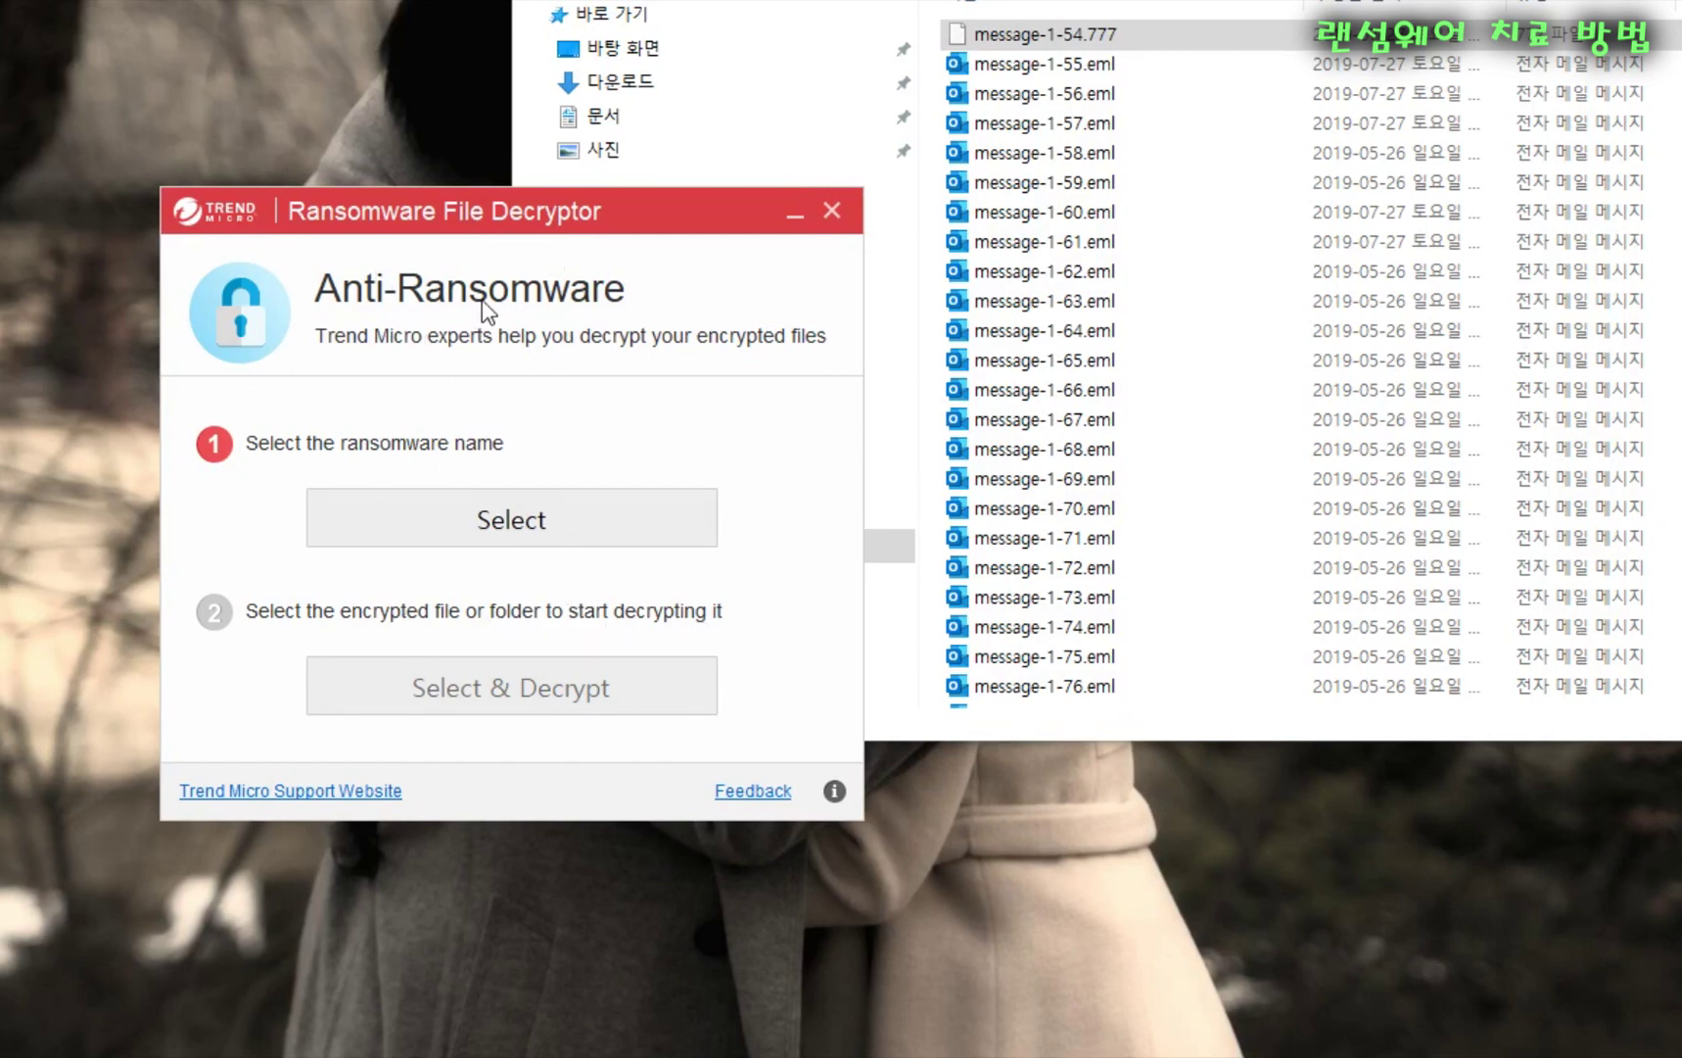
- Choose 777 as the ransomware name in Ransomware File Decryptor
click(498, 526)
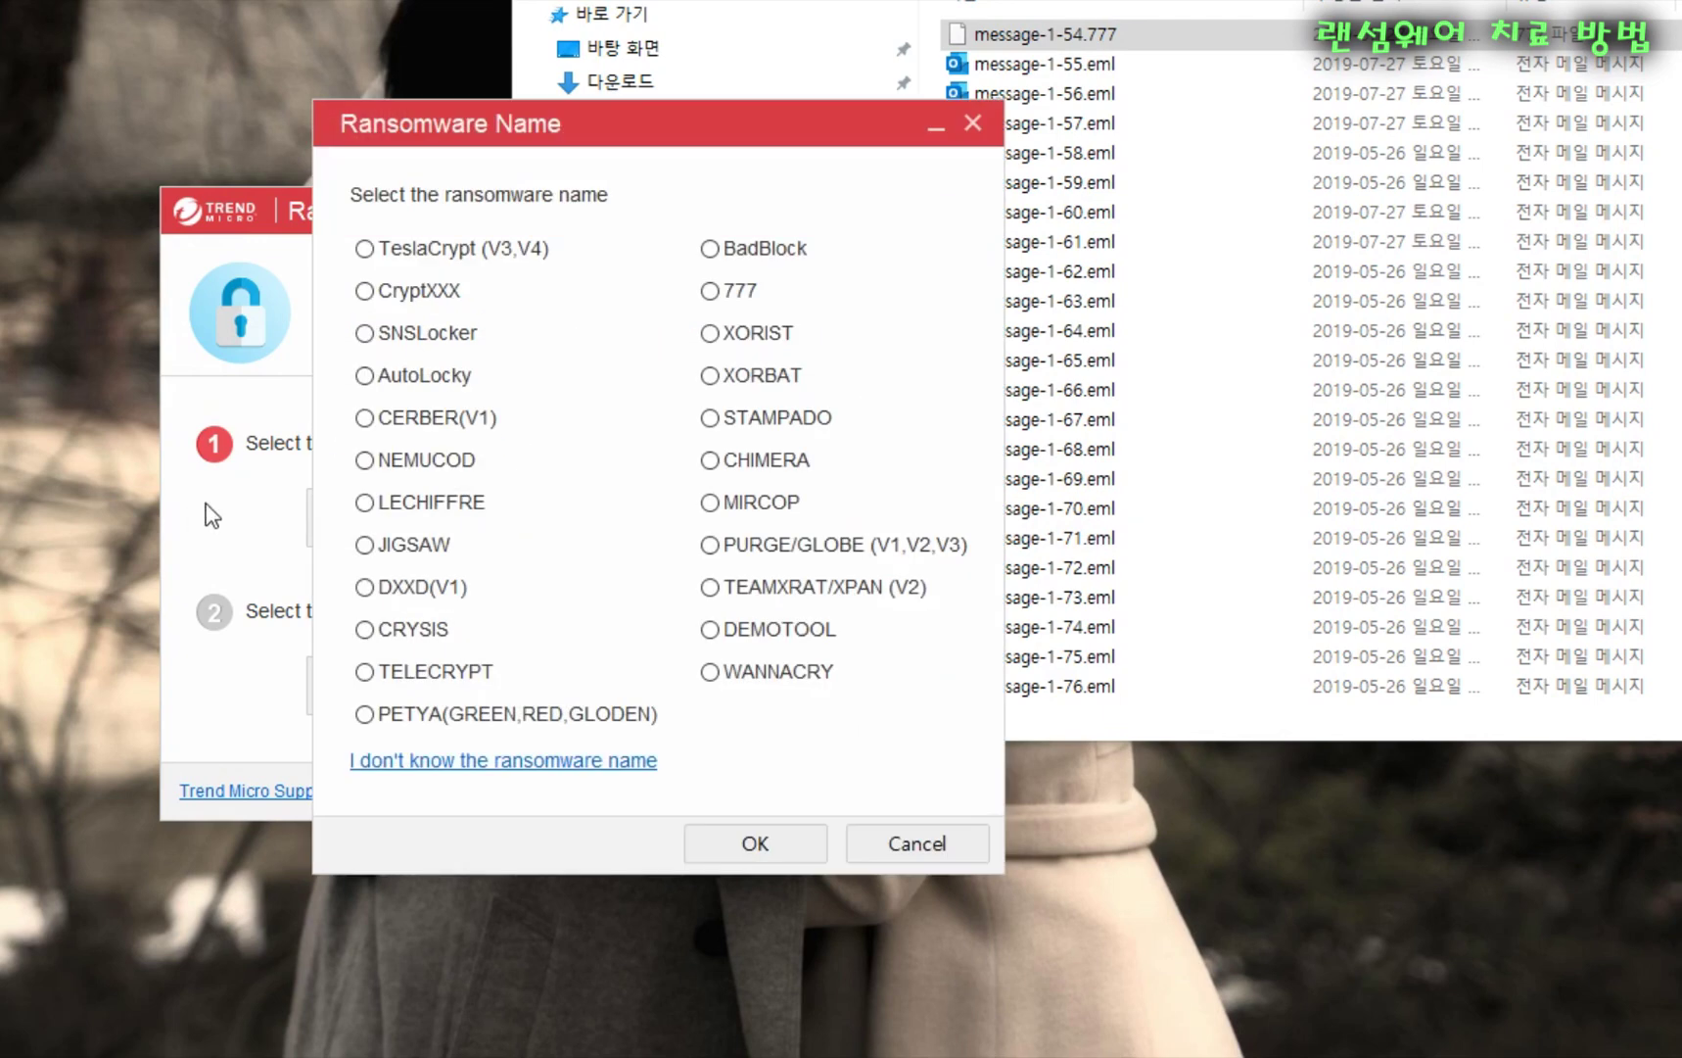
click(710, 291)
click(776, 846)
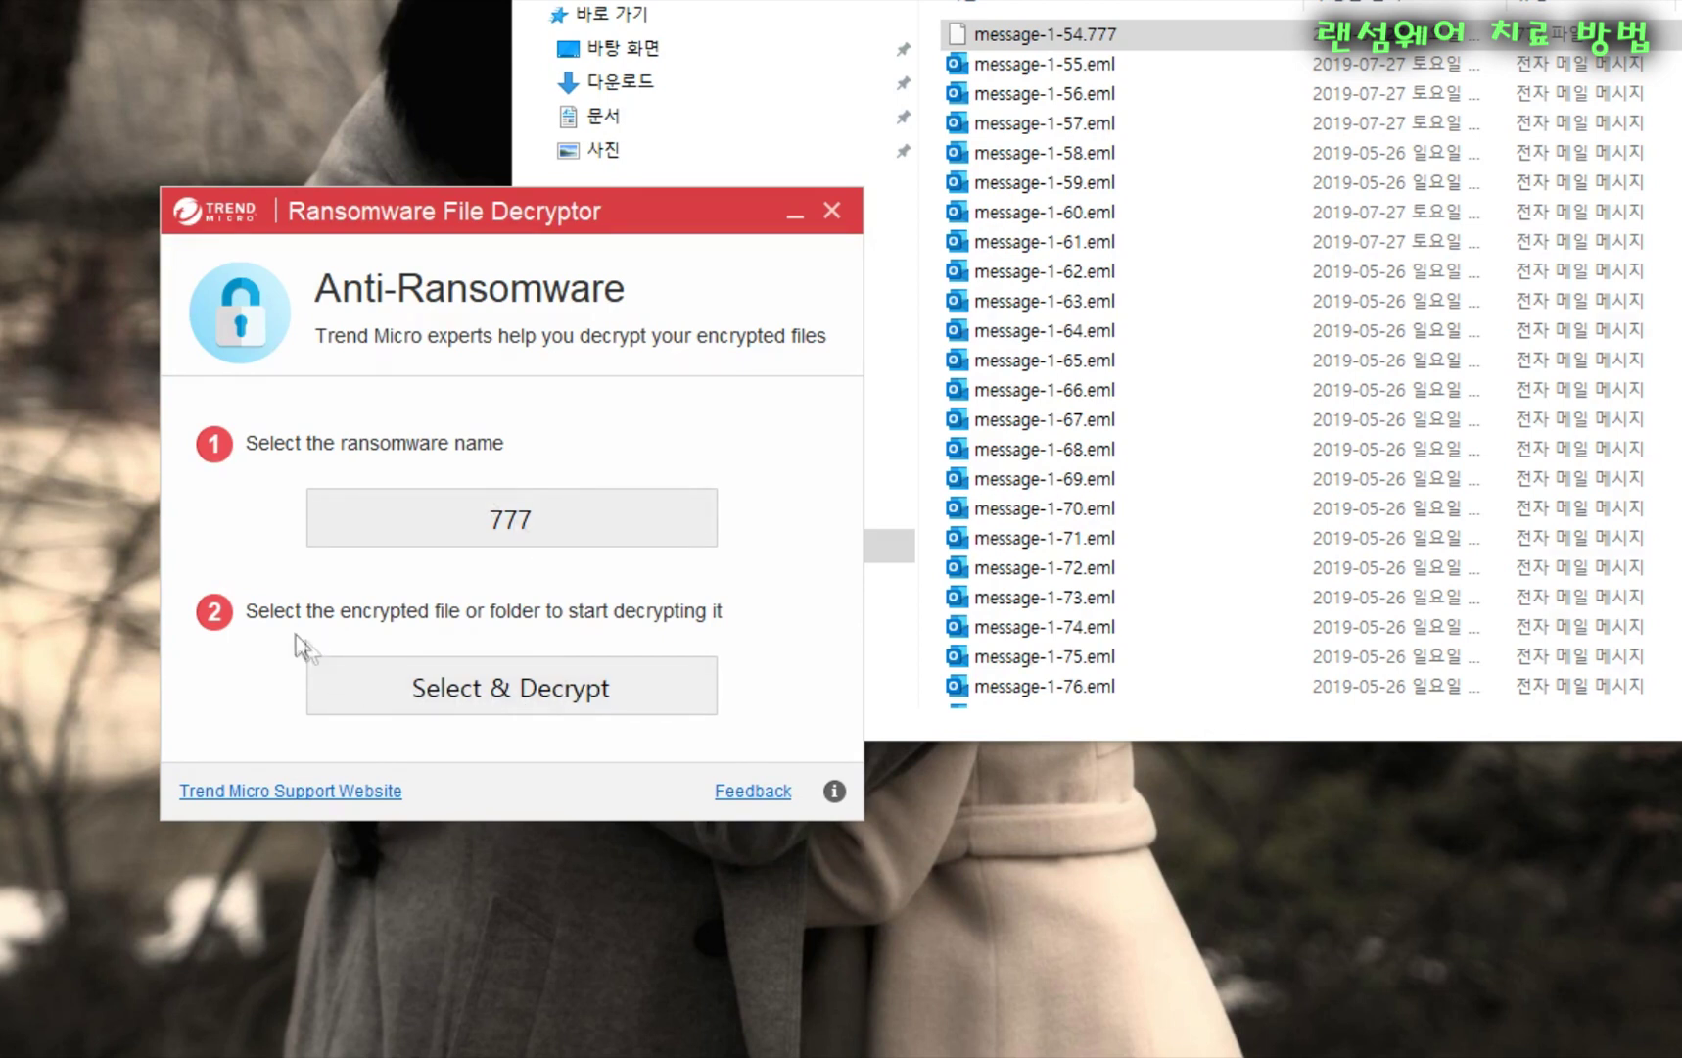
- Choose local disk D: as the location to decrypt and start the scan
click(514, 688)
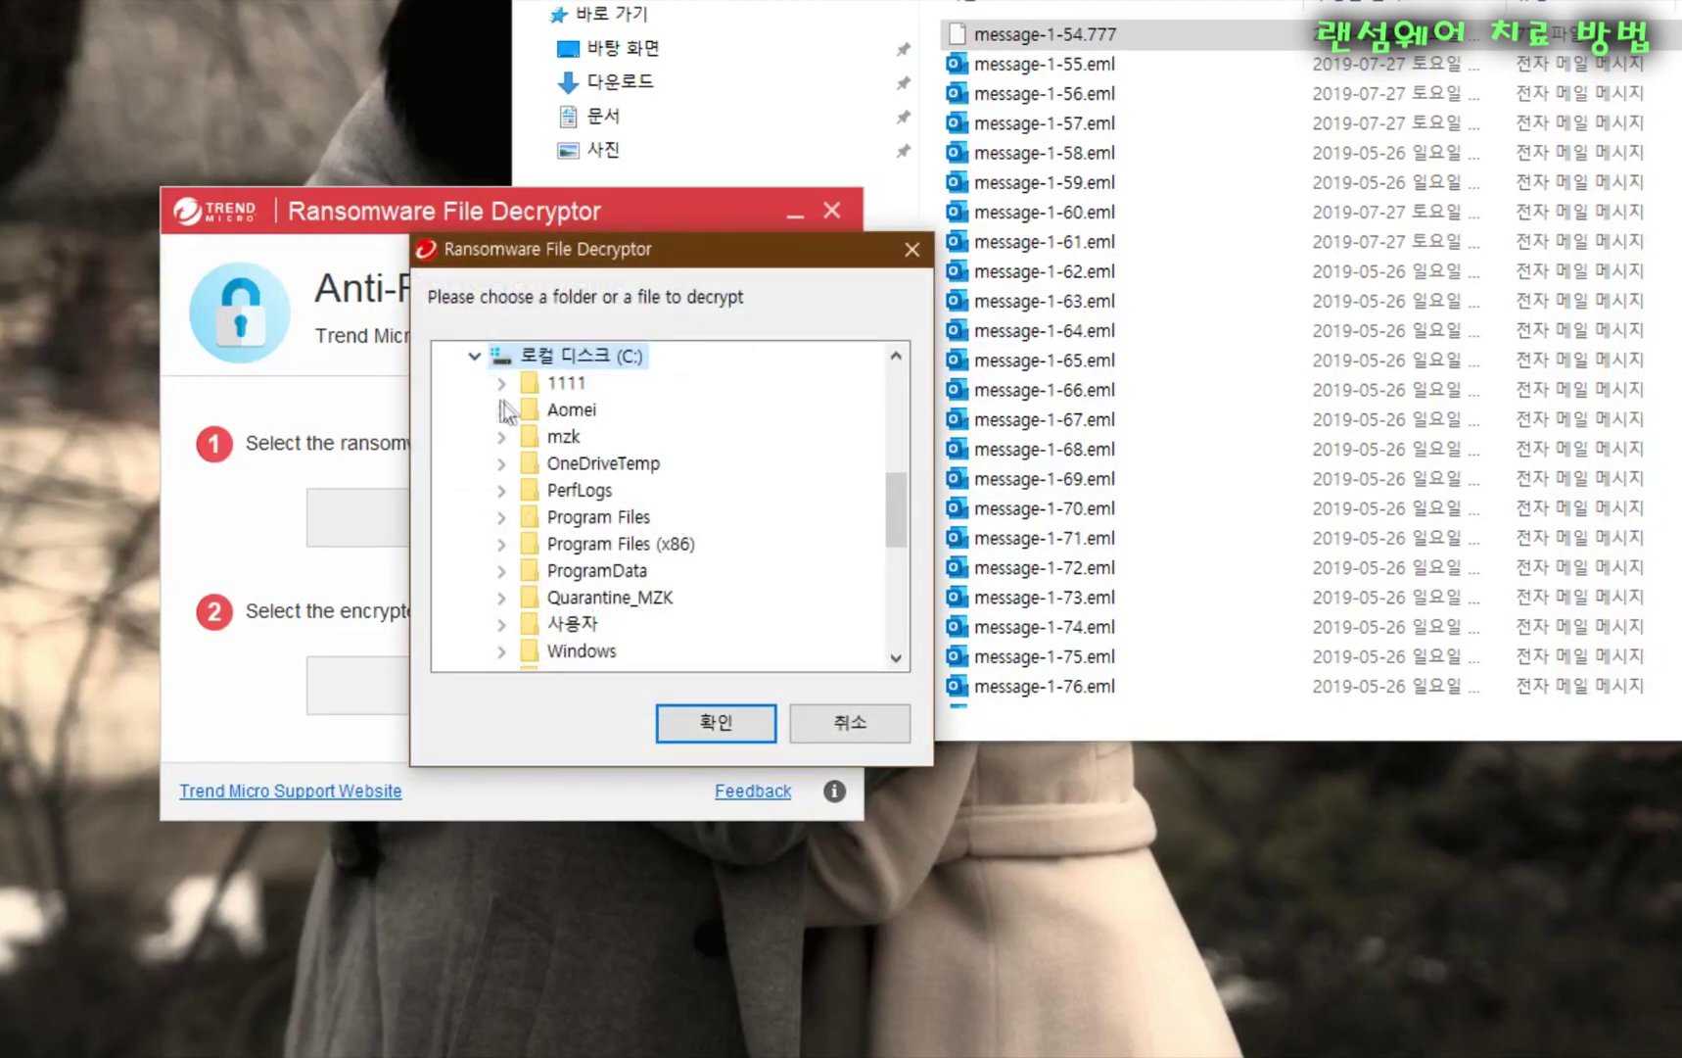
click(474, 356)
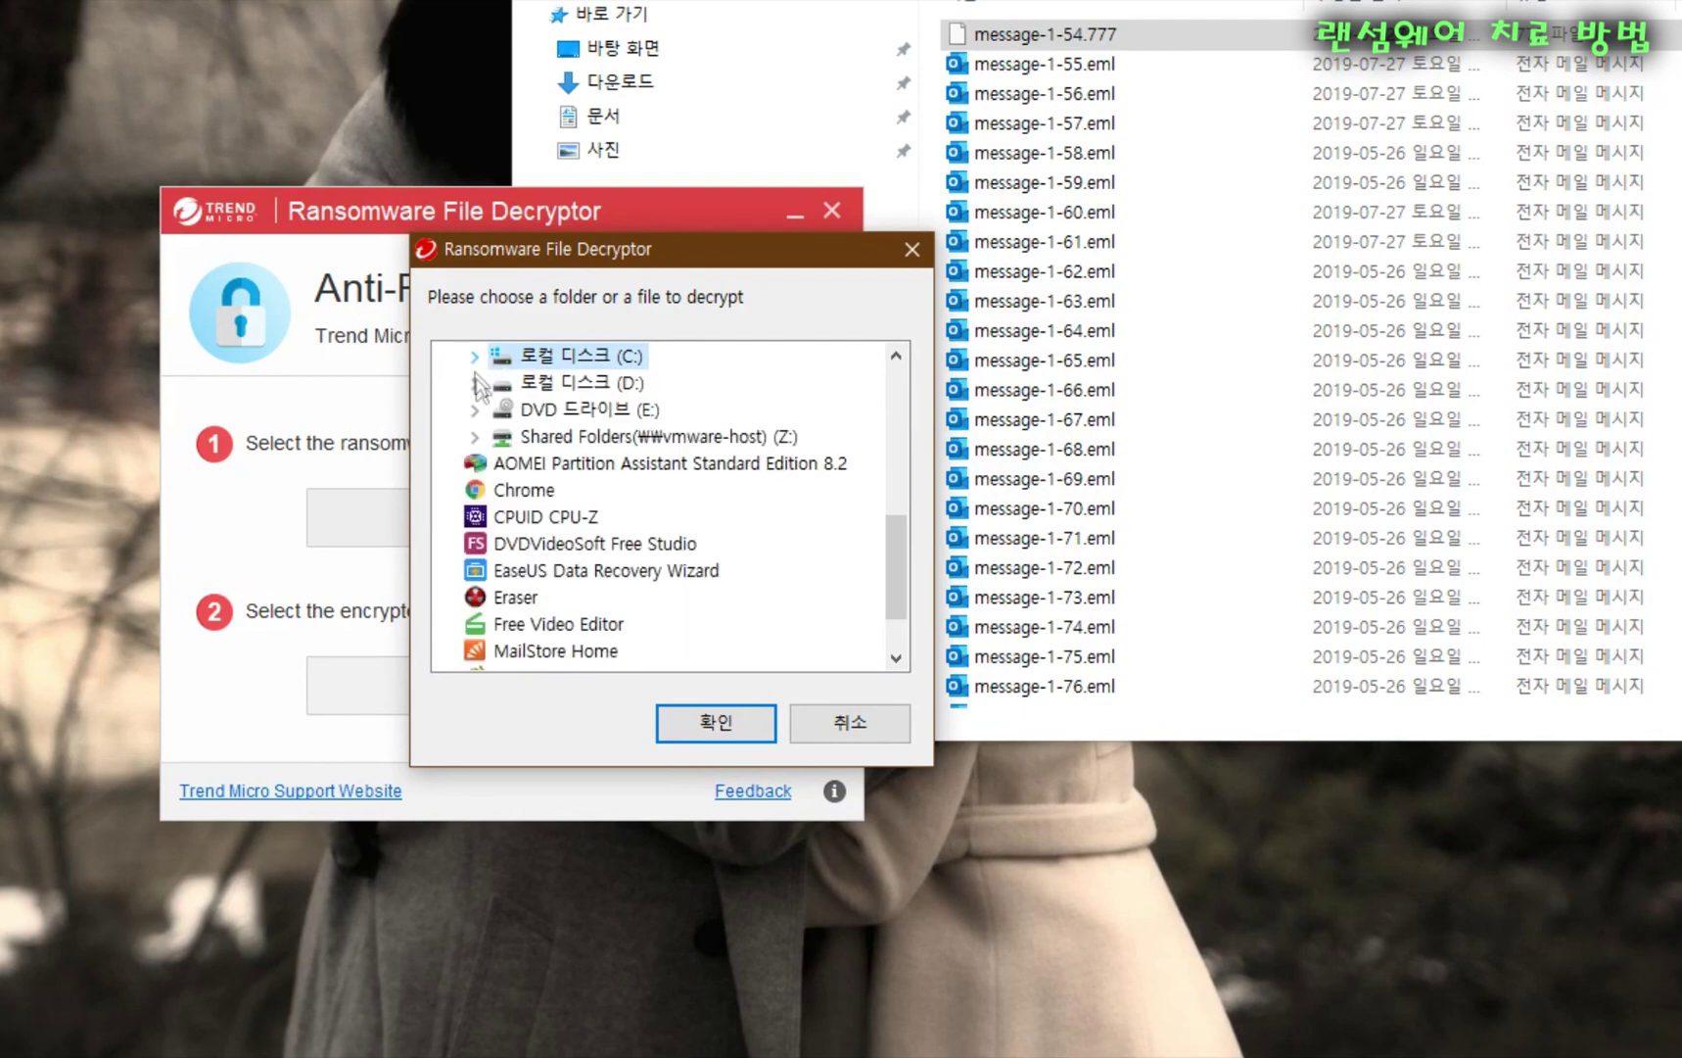
click(580, 383)
click(720, 725)
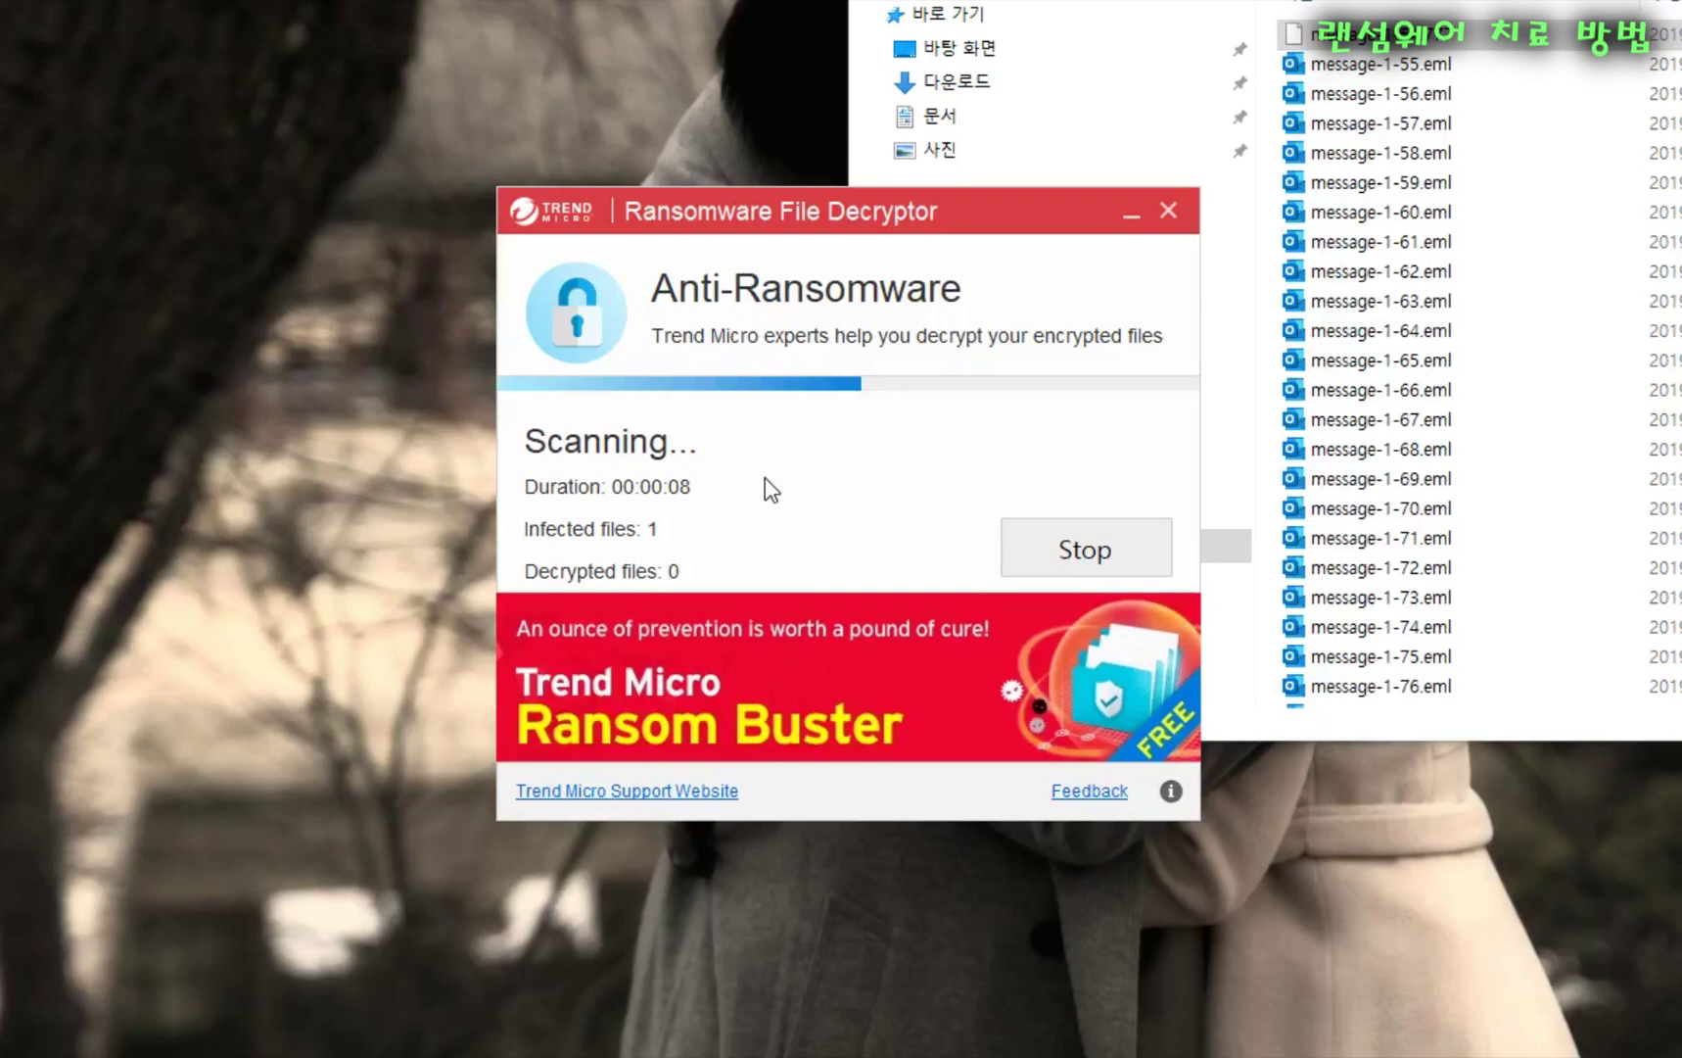
drag(813, 217, 490, 207)
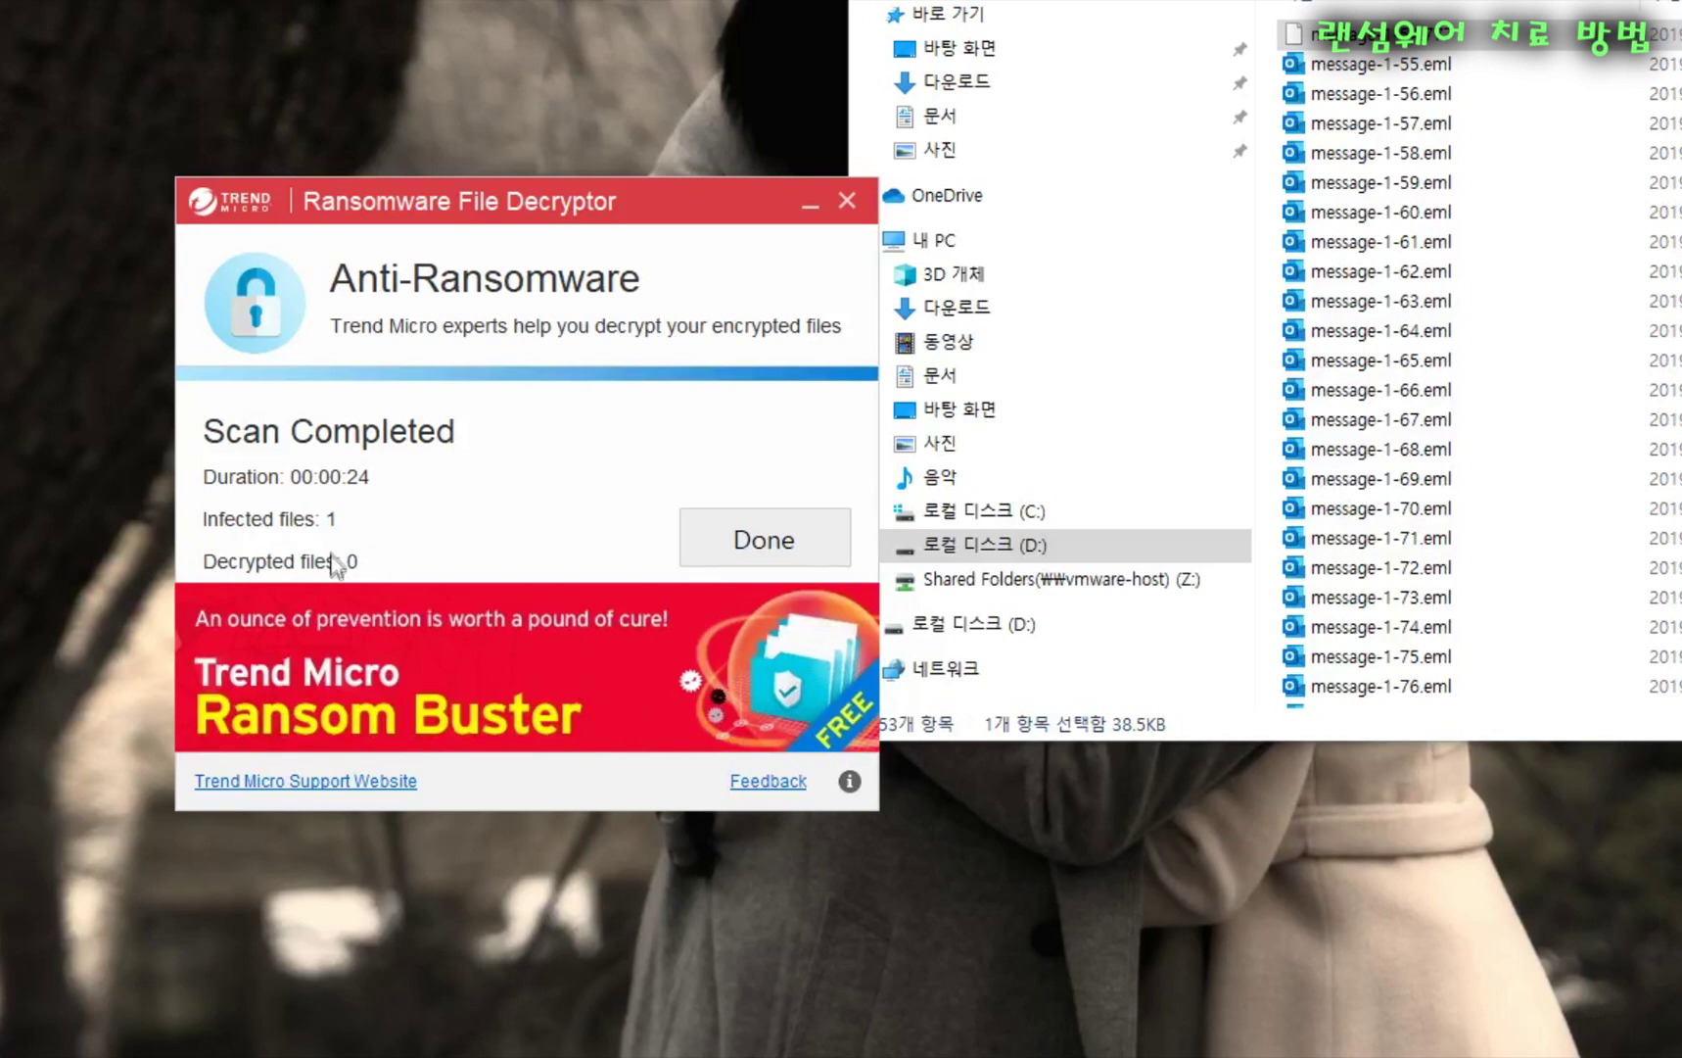
- Rename message-1-54.777 back to message-1-54.eml in the e-shopping folder and accept the extension change
click(1438, 69)
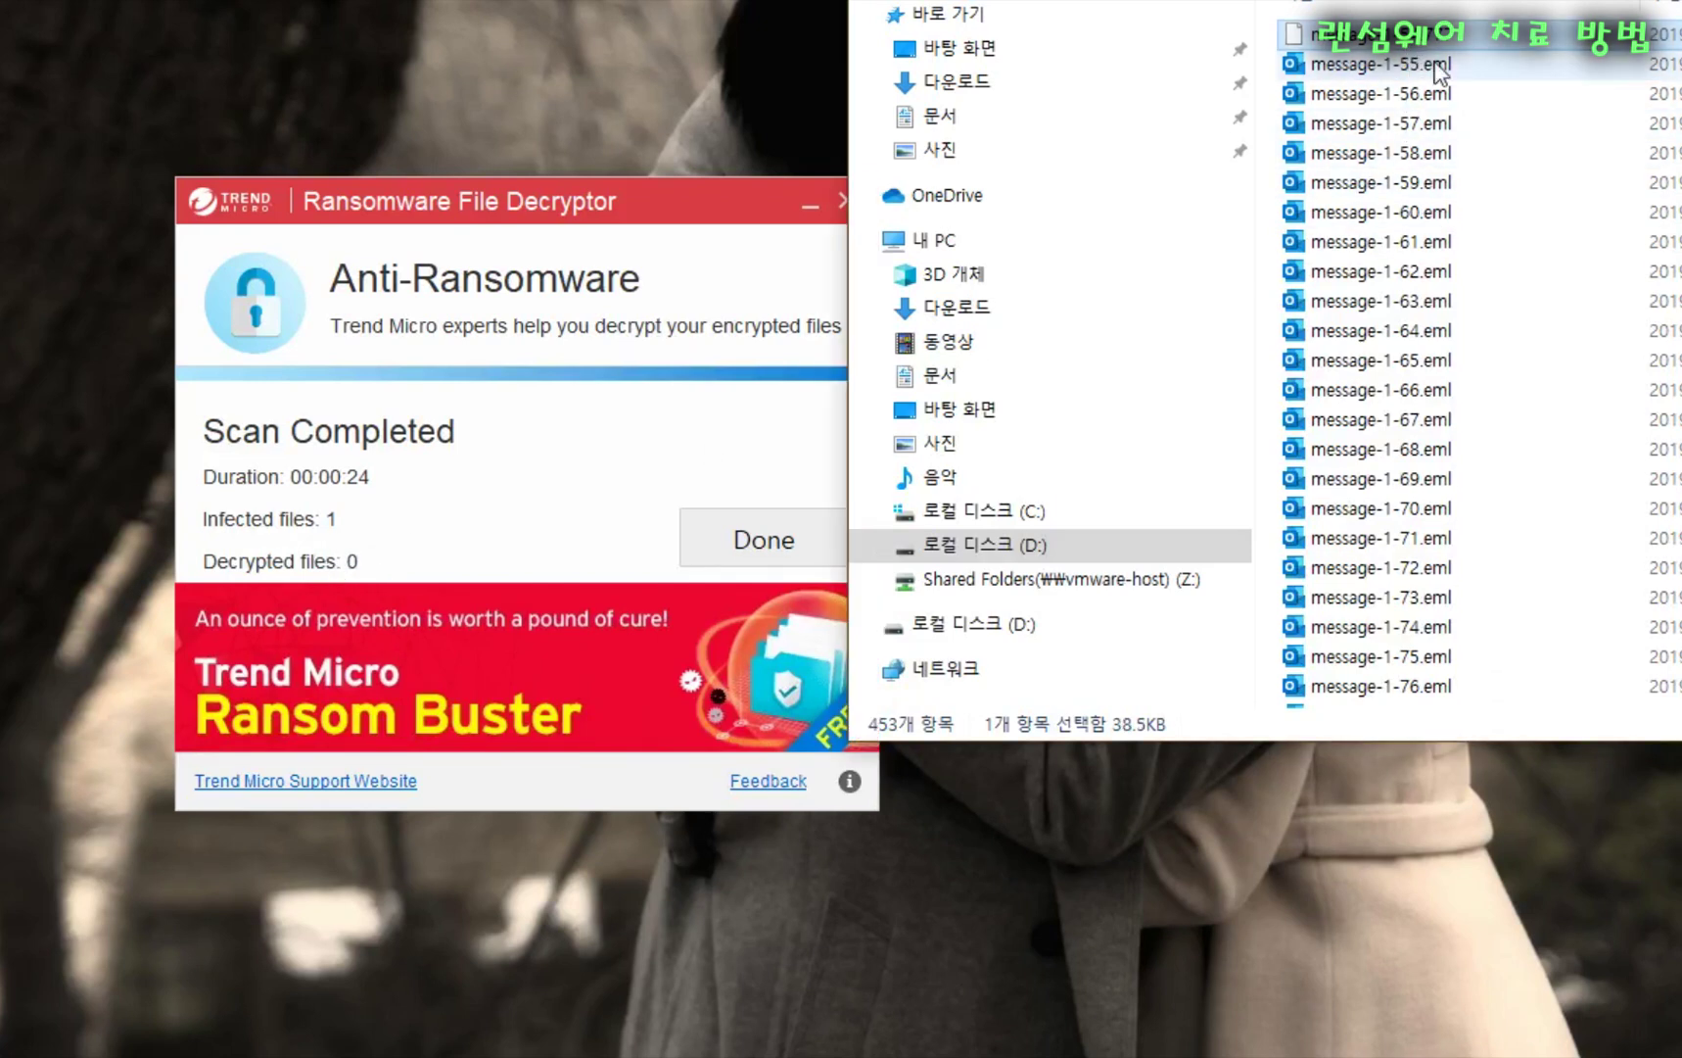
key(F2)
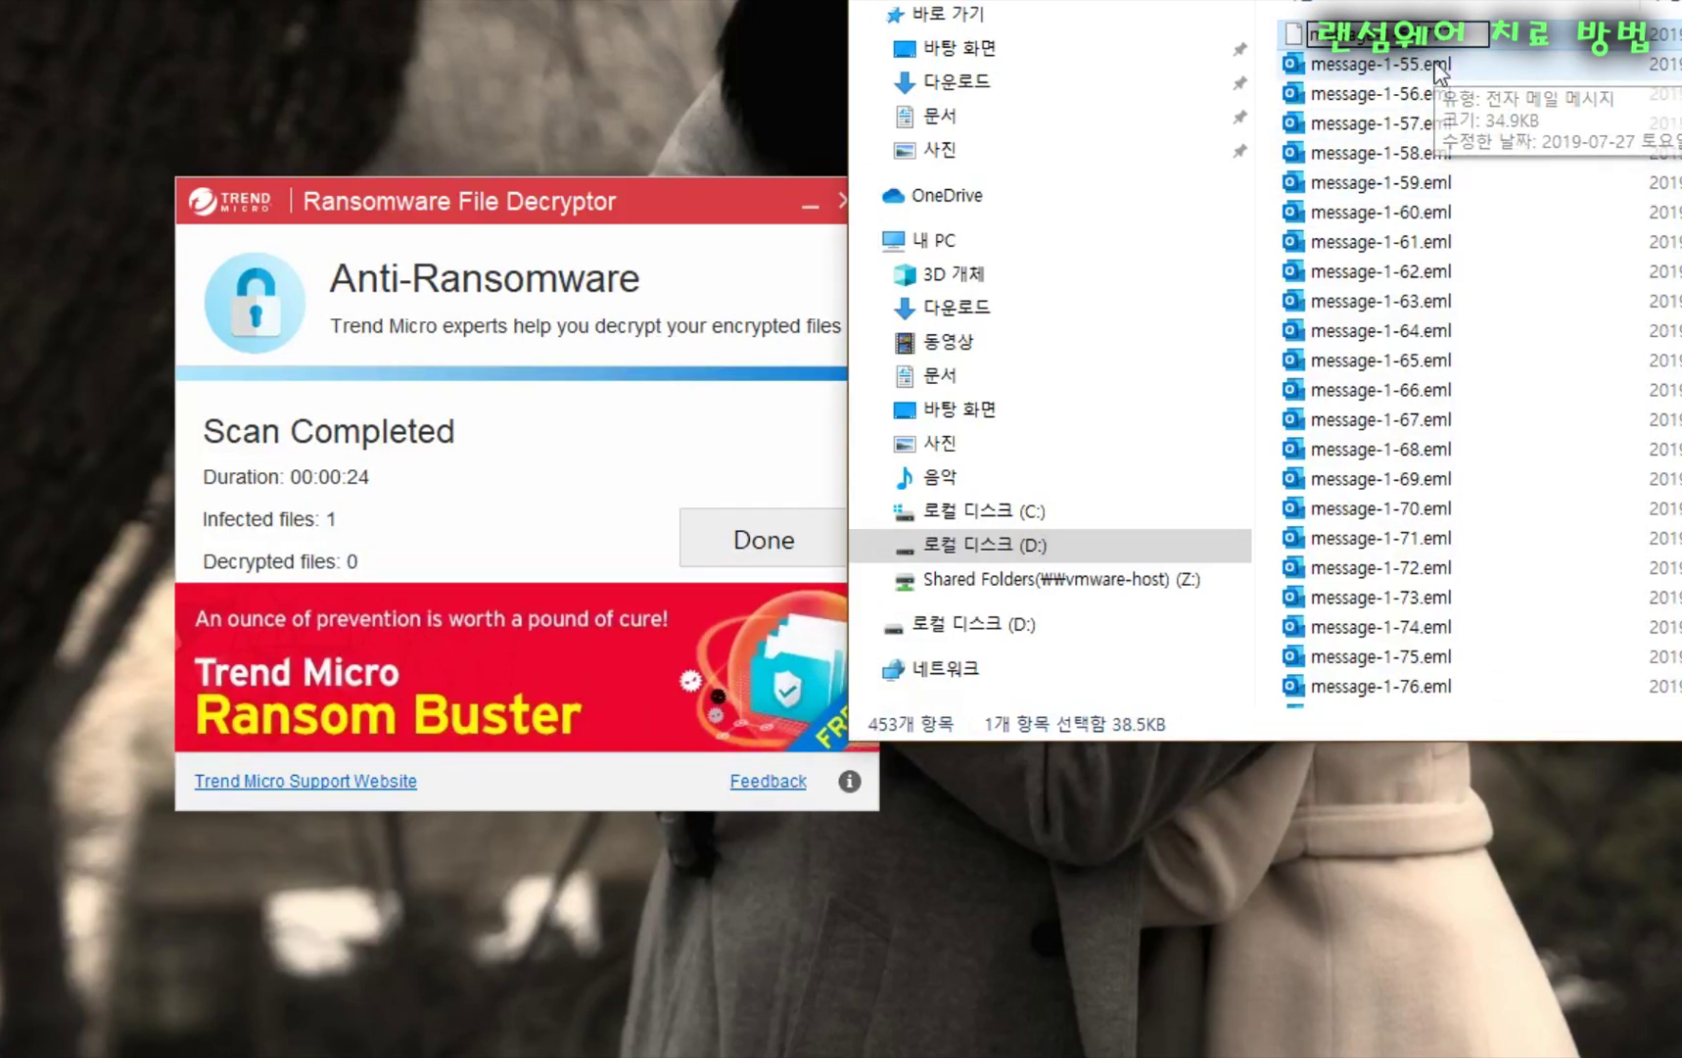
key(Return)
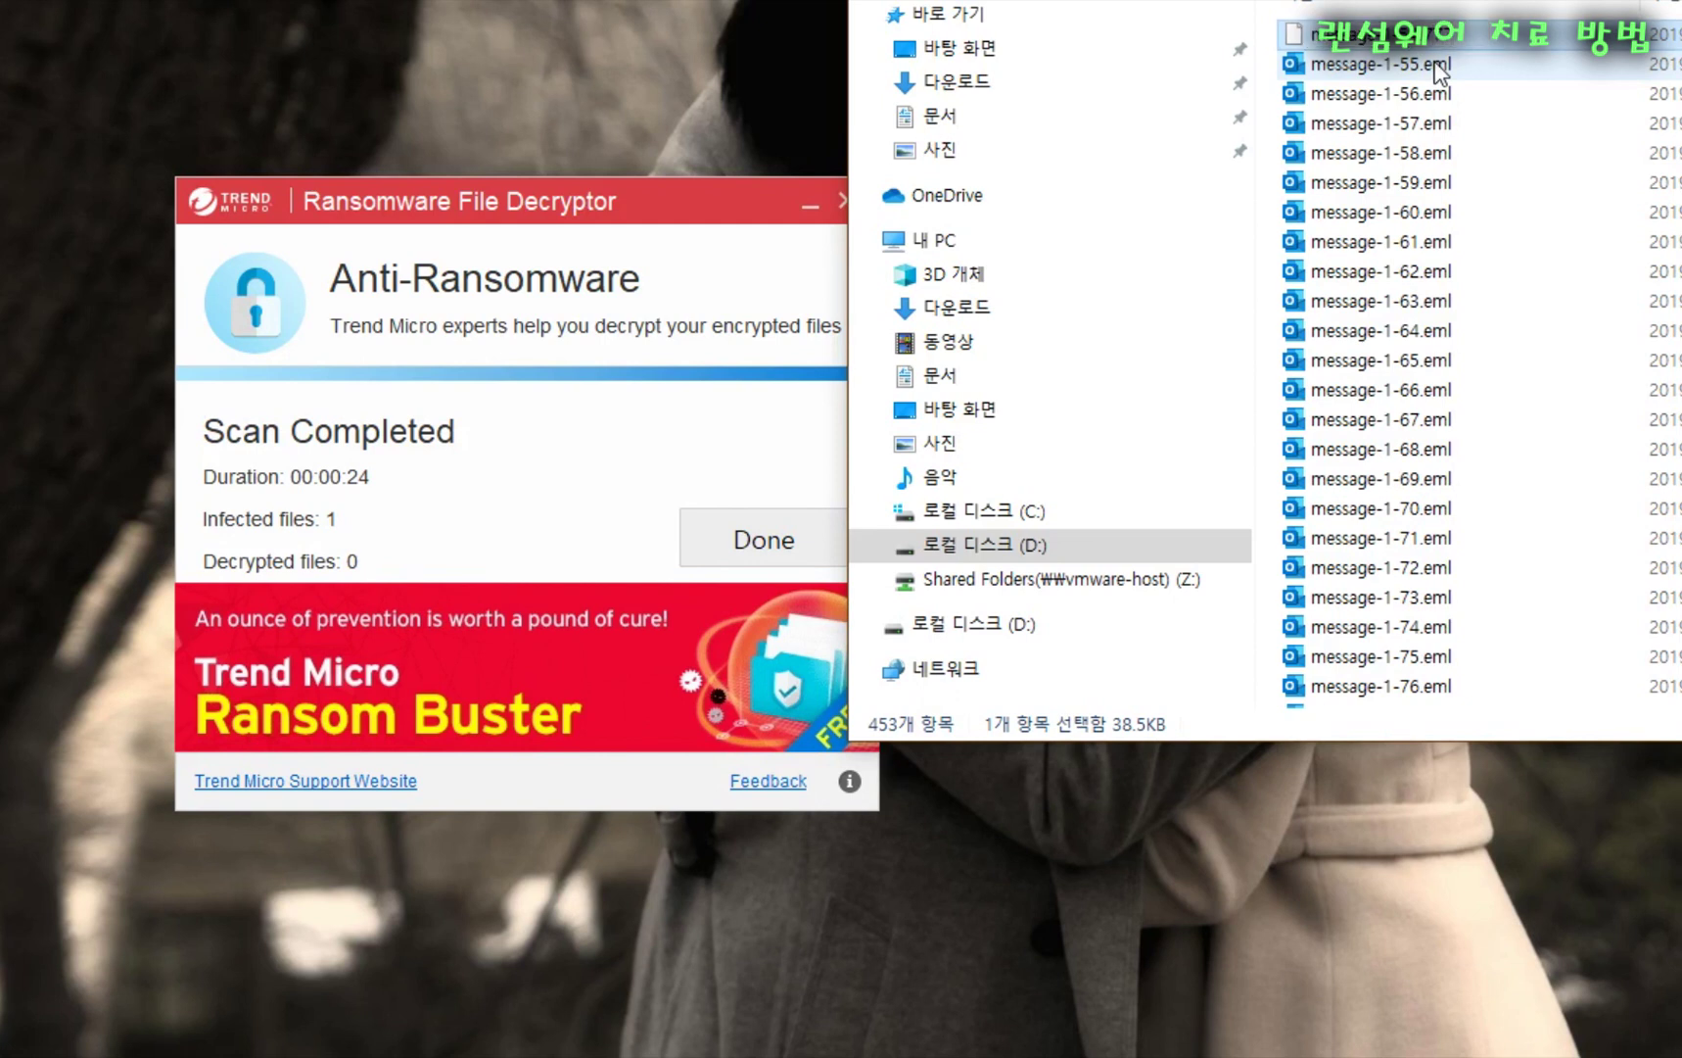
key(F2)
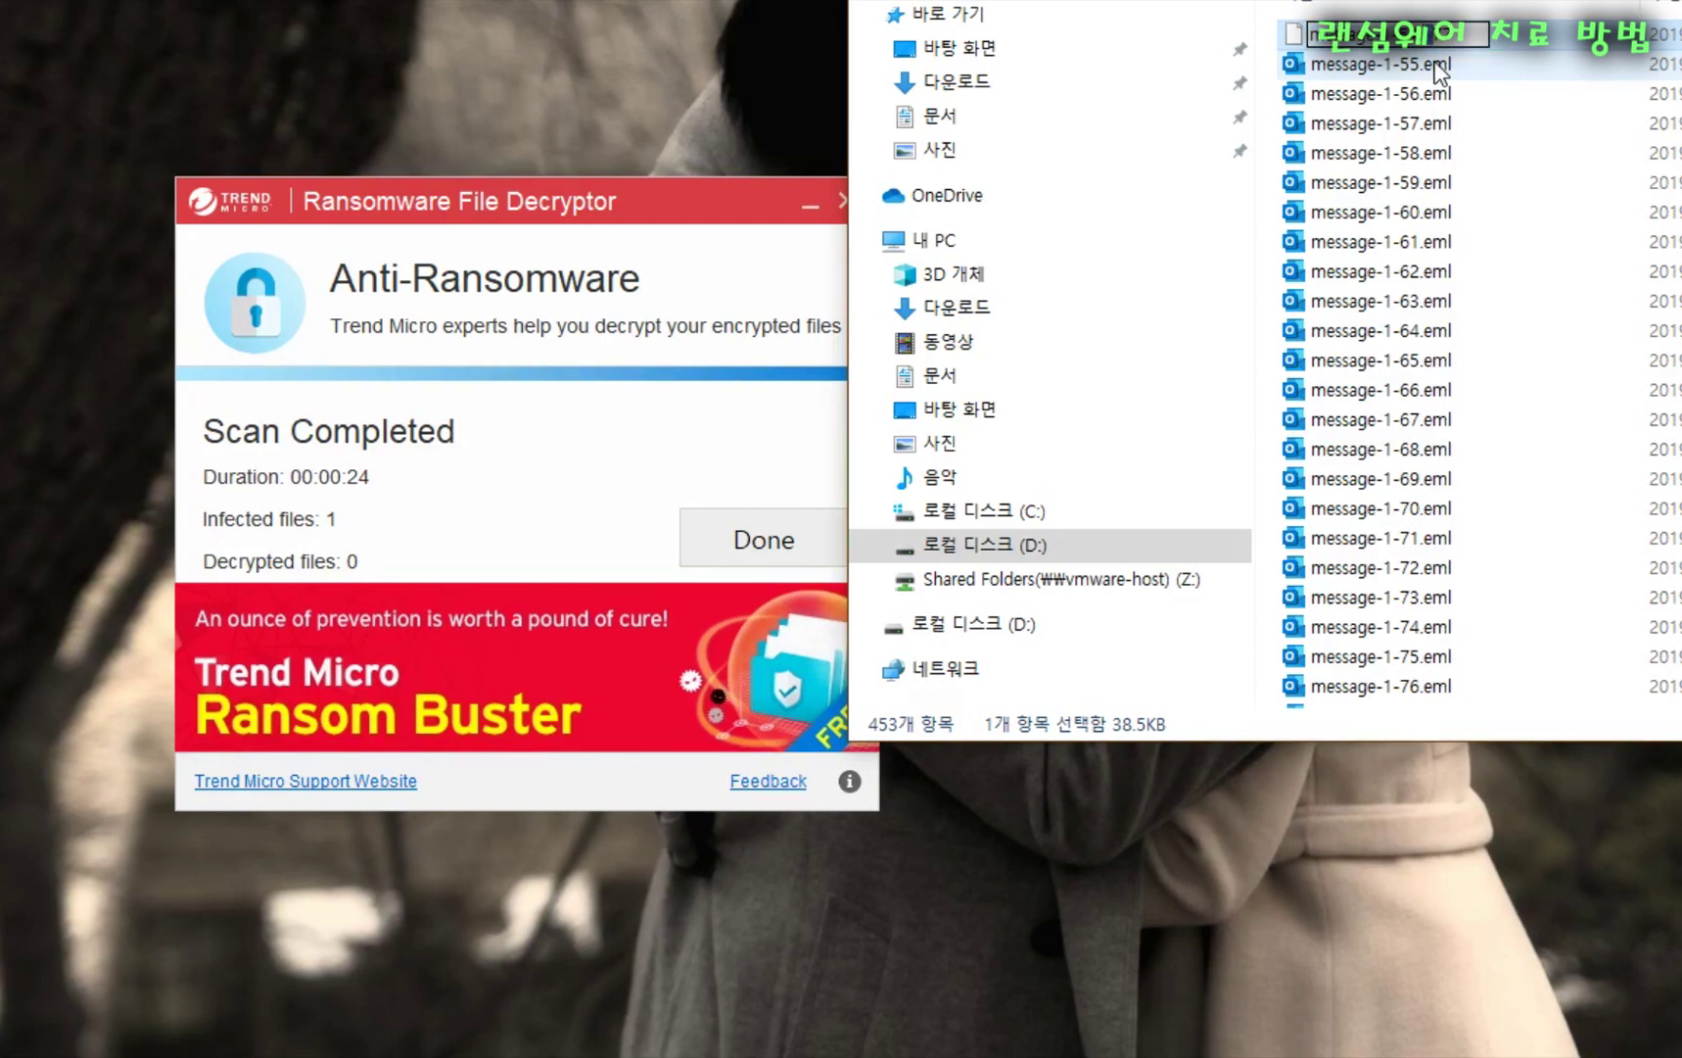
key(BackSpace)
key(BackSpace)
key(BackSpace)
key(BackSpace)
key(BackSpace)
key(Return)
key(Return)
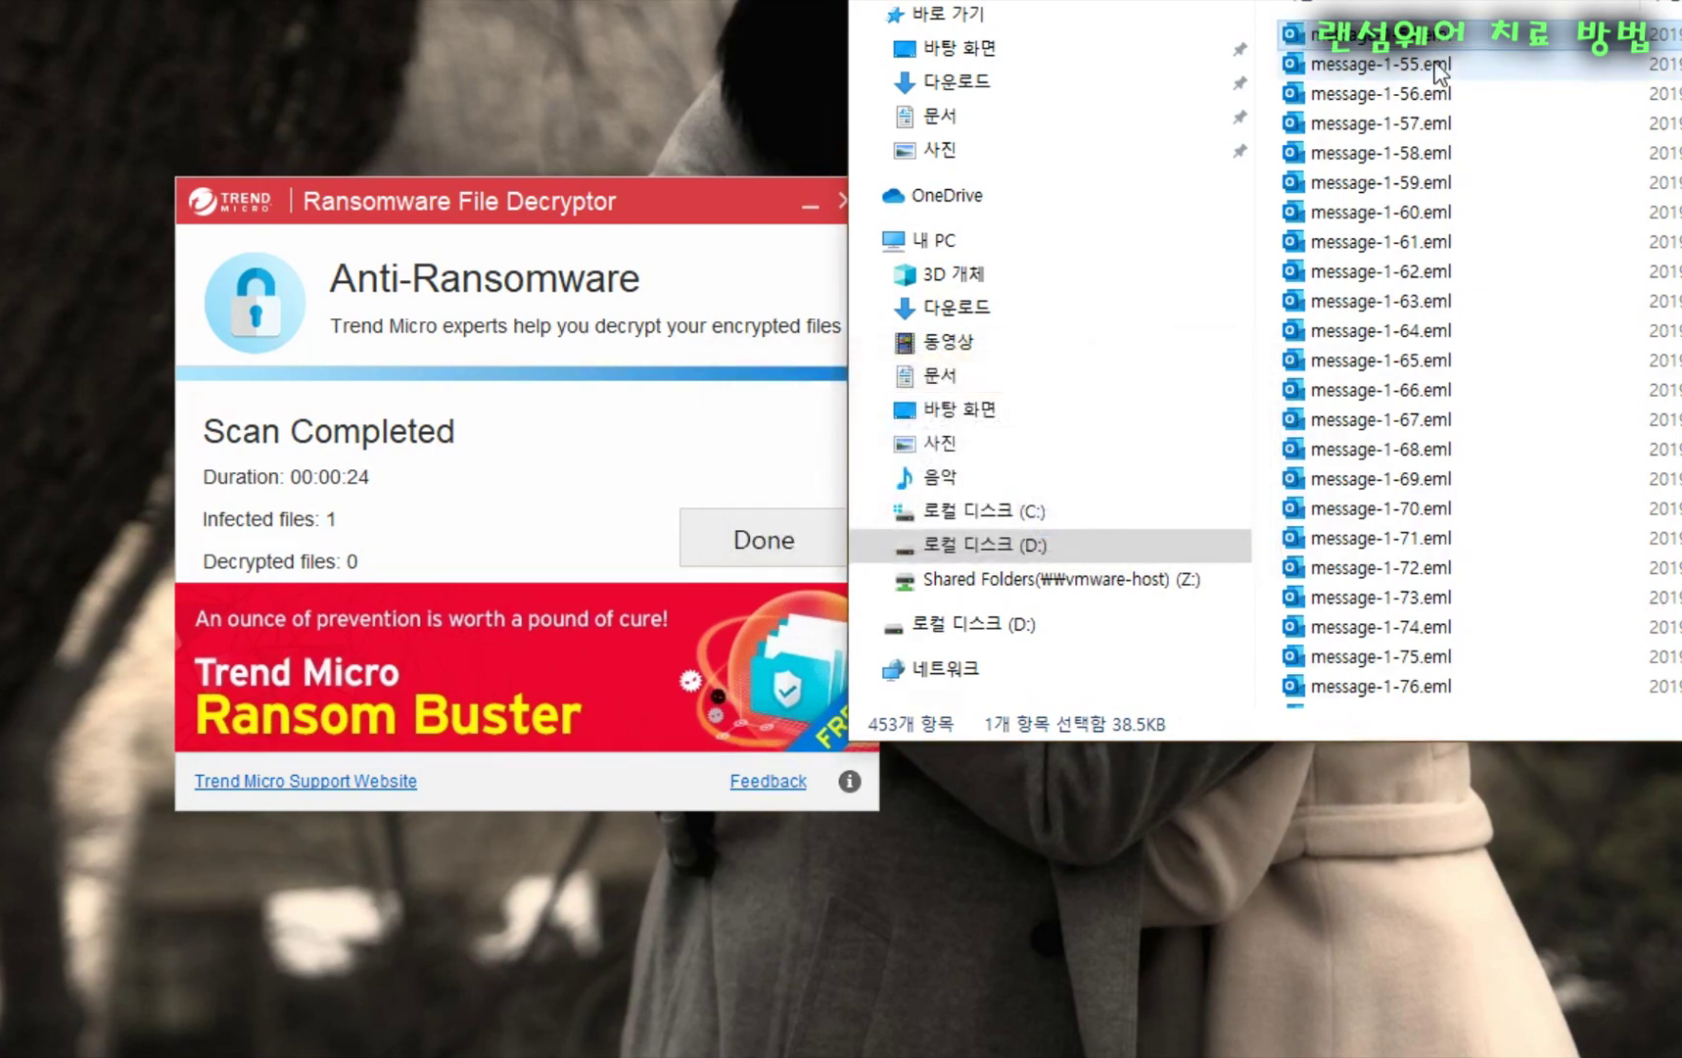
- Close Ransomware File Decryptor and move the e-shopping folder window toward the middle of the desktop
click(685, 371)
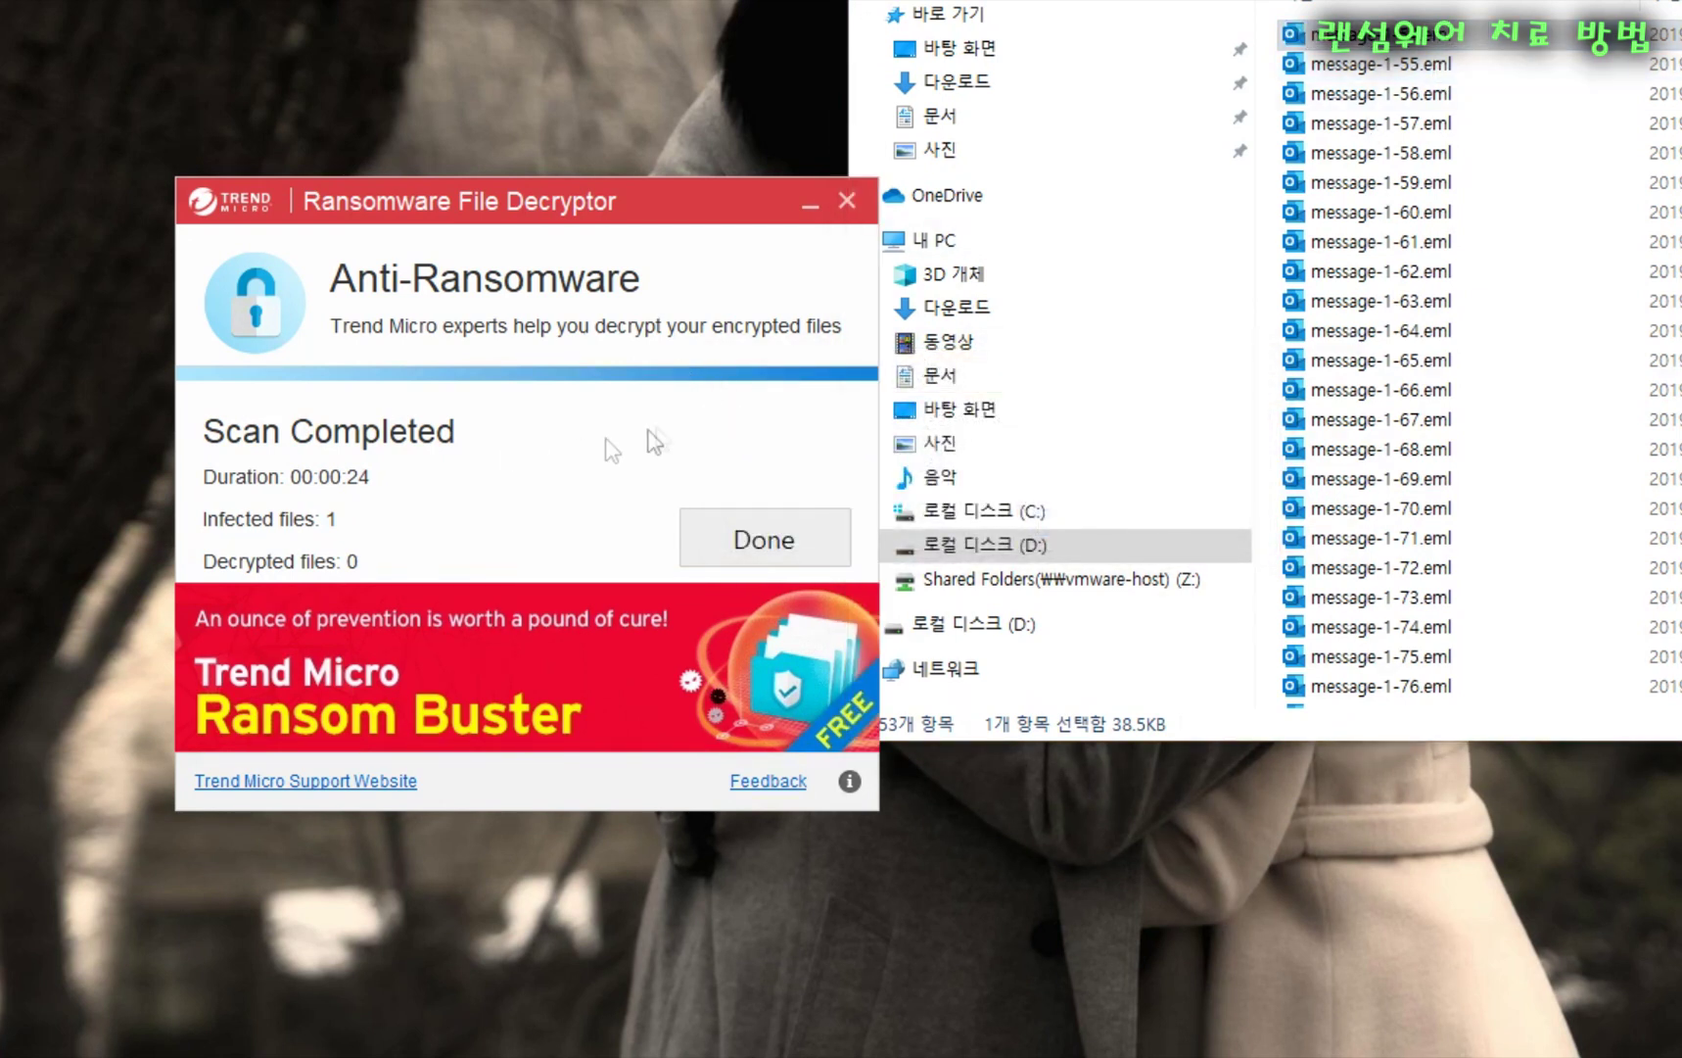
drag(536, 210, 646, 290)
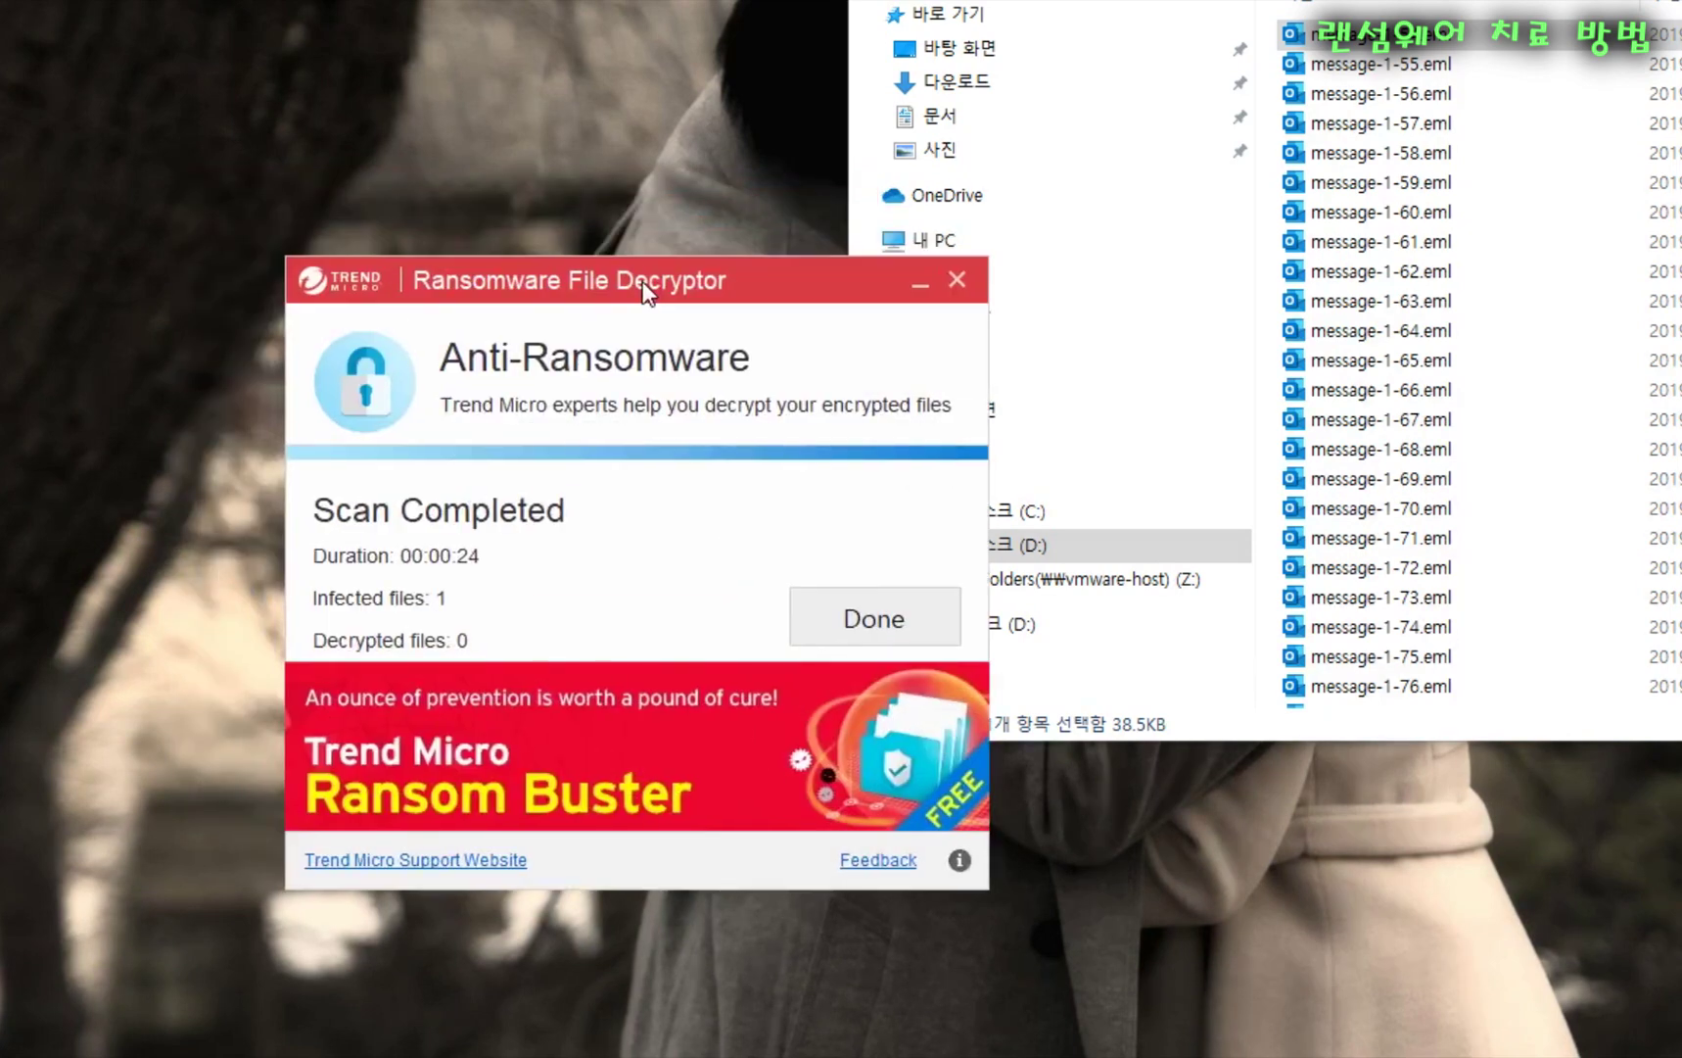
click(958, 280)
drag(1632, 0, 1144, 2)
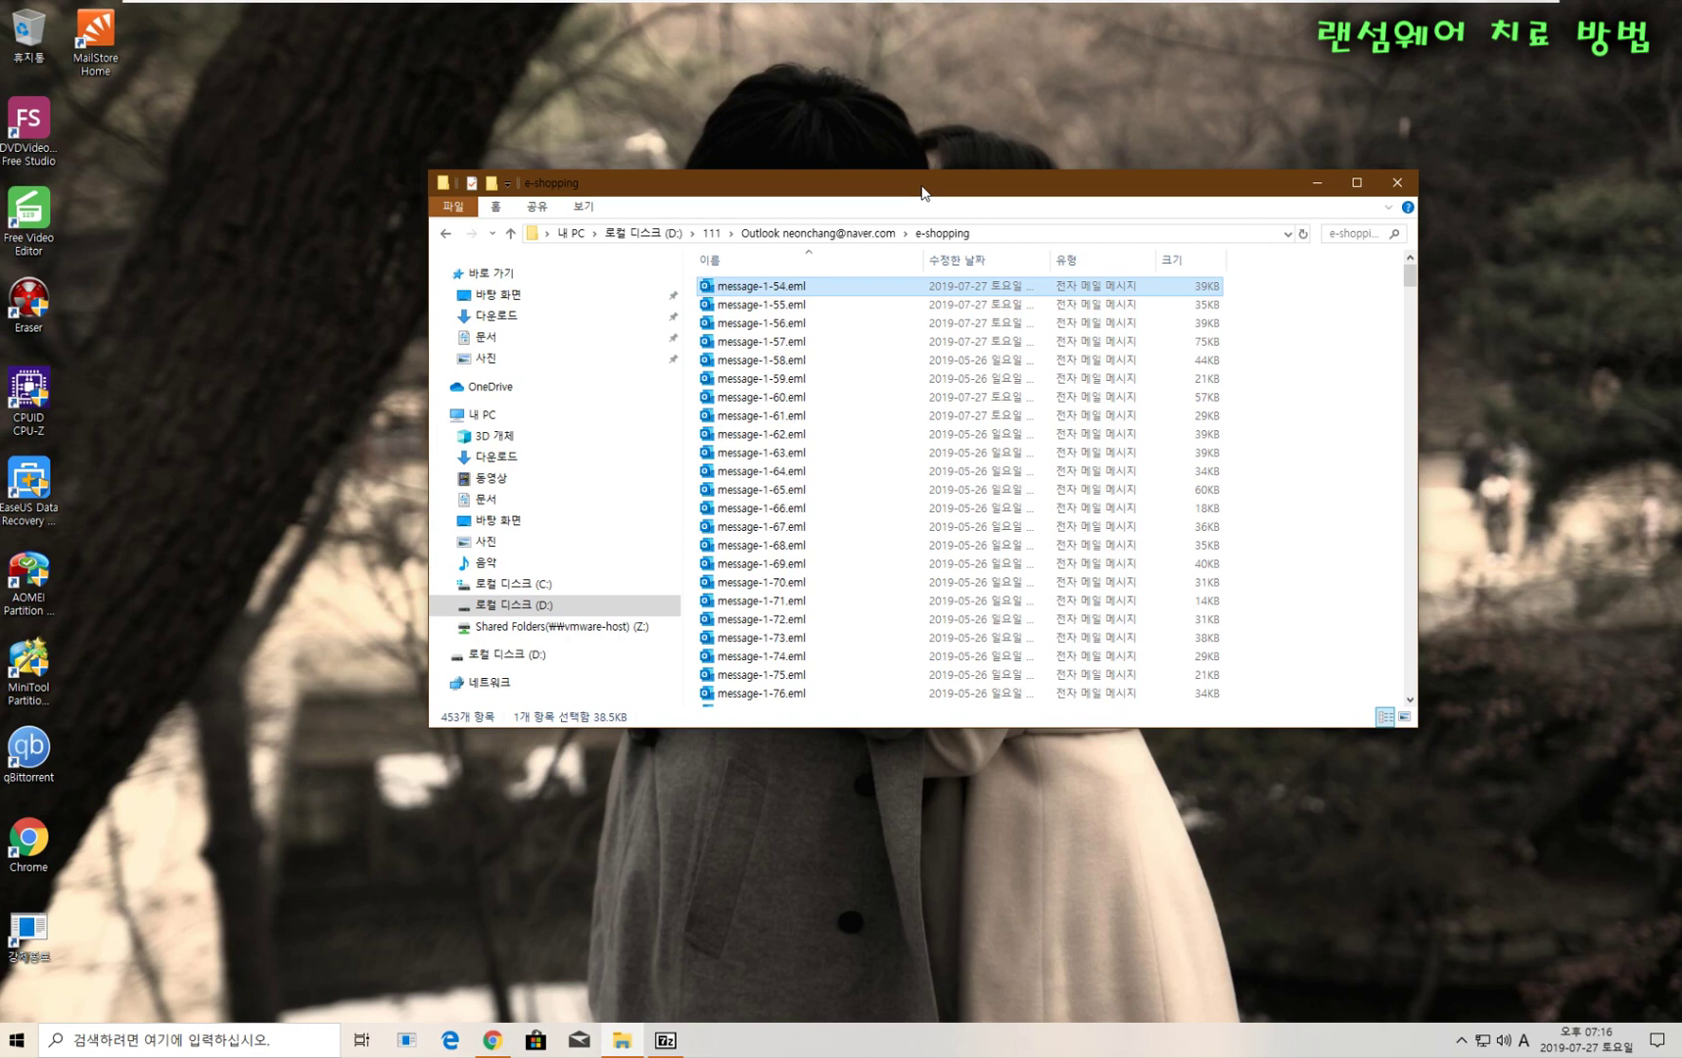
click(791, 451)
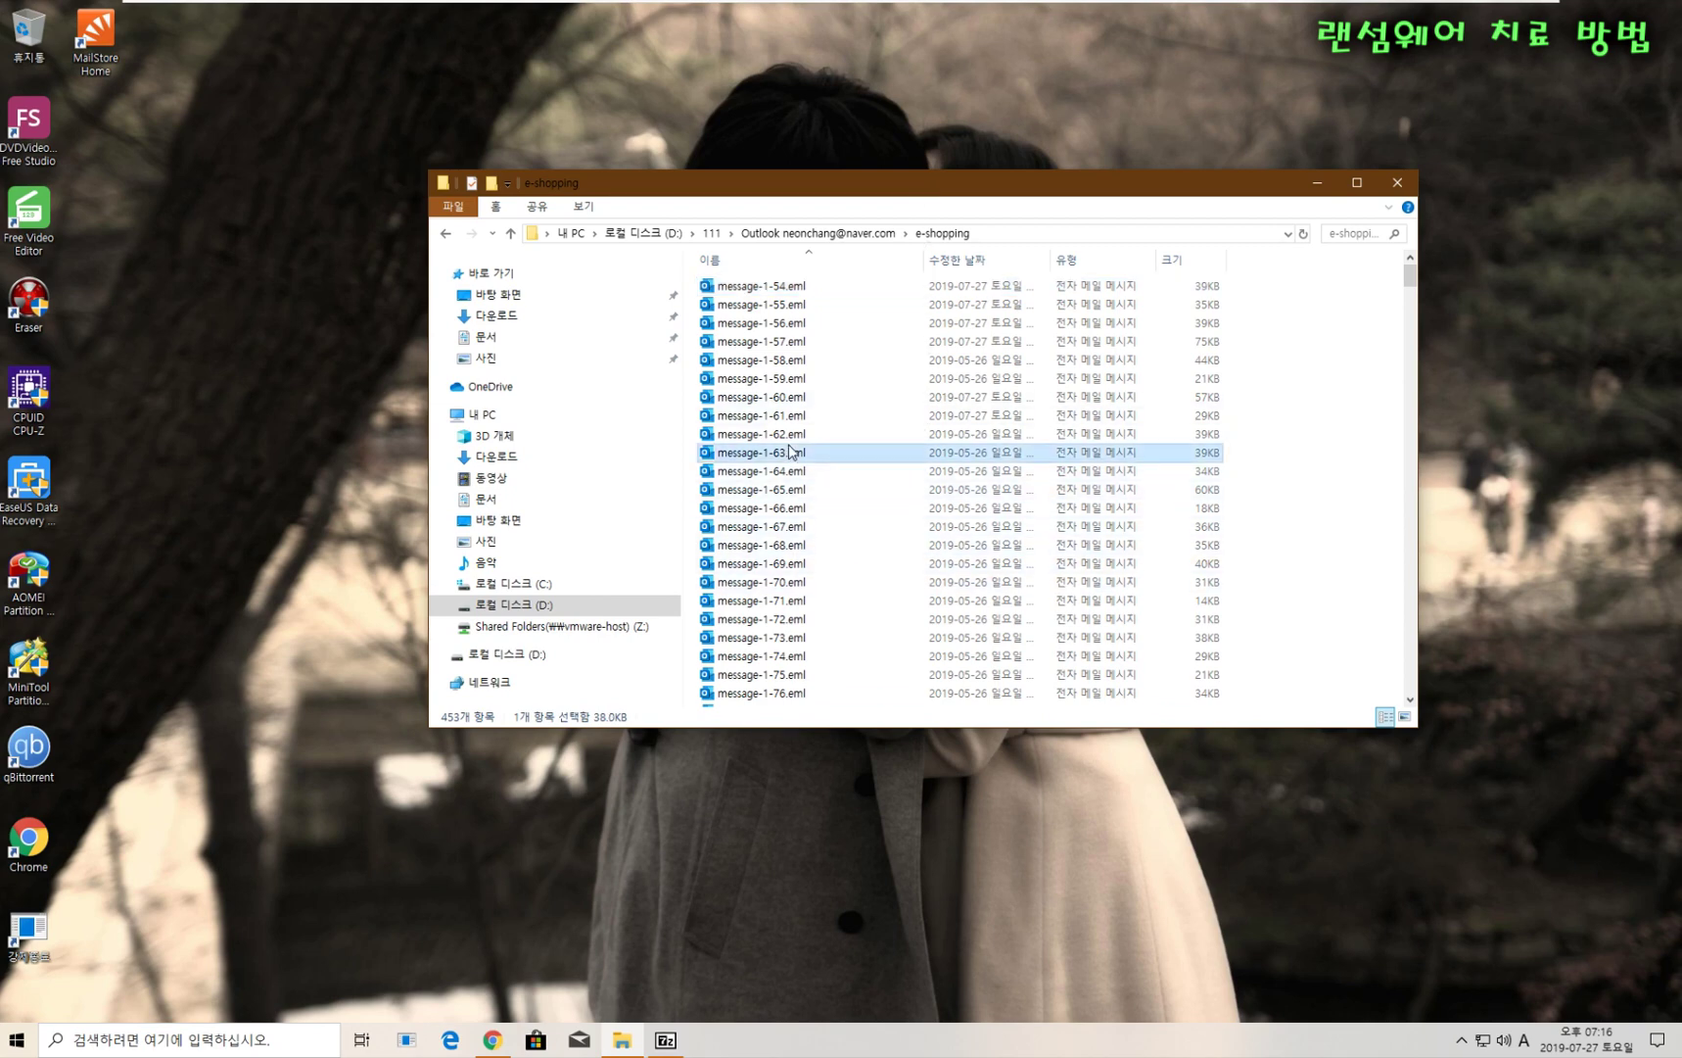
click(779, 287)
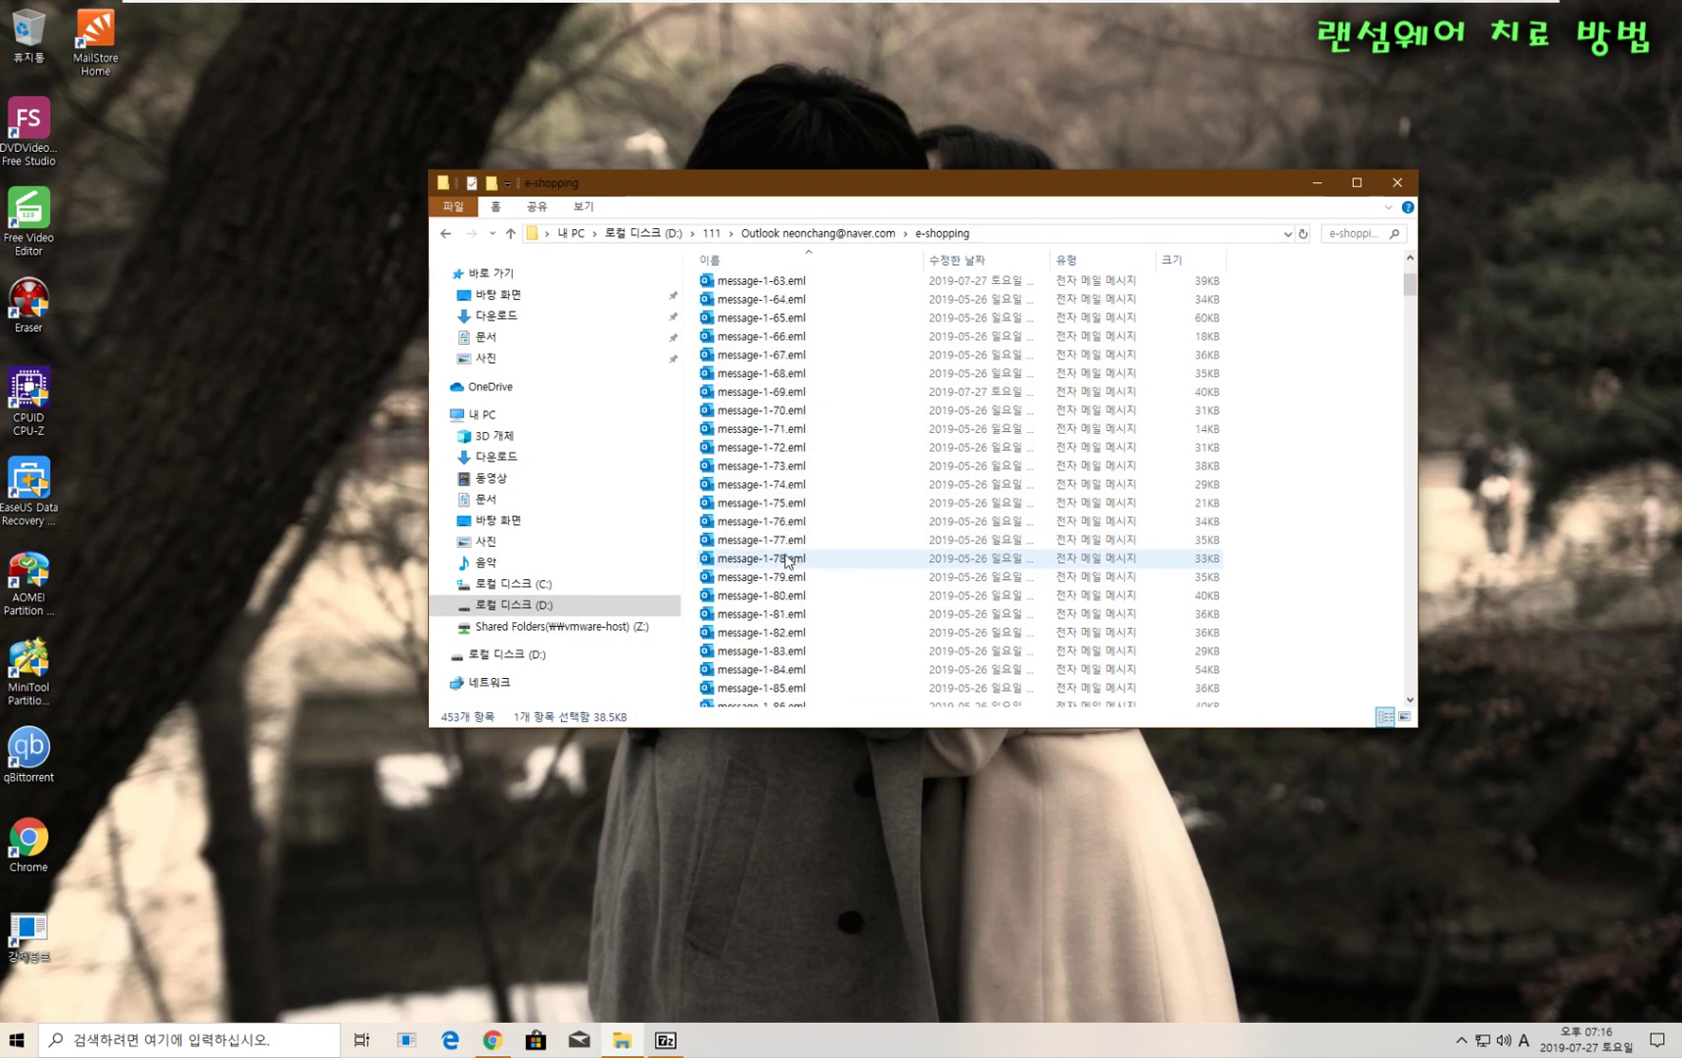
click(782, 454)
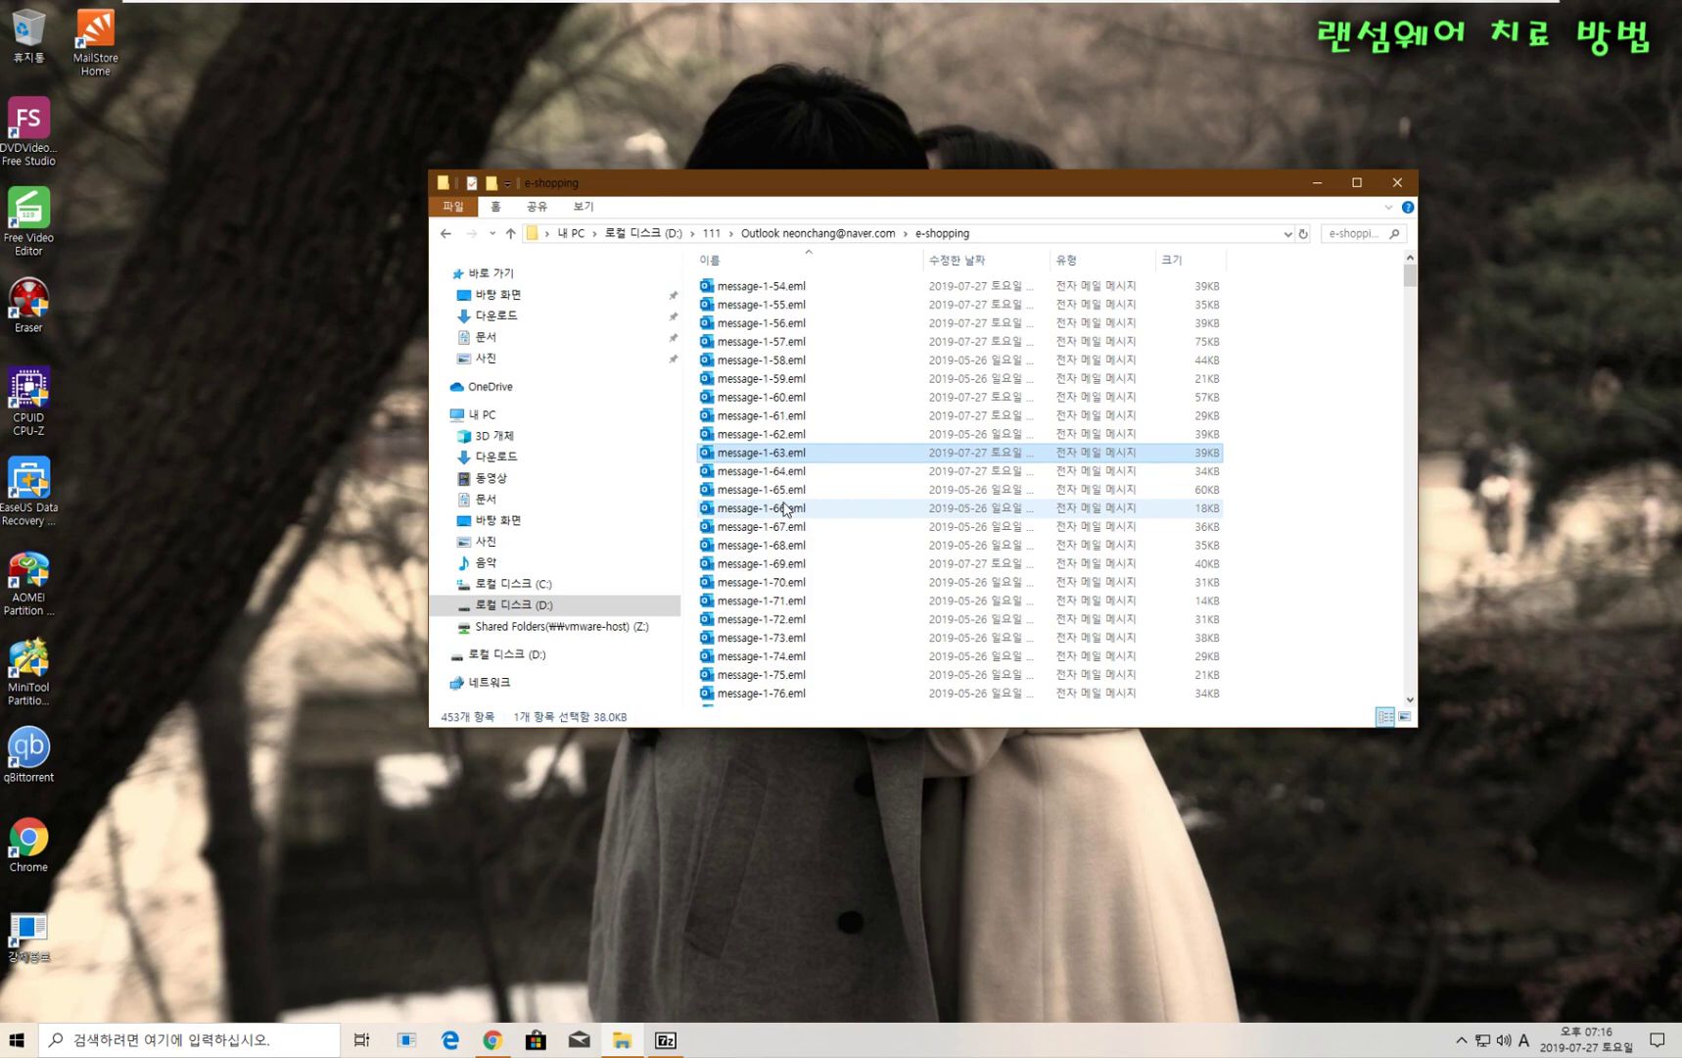
click(801, 379)
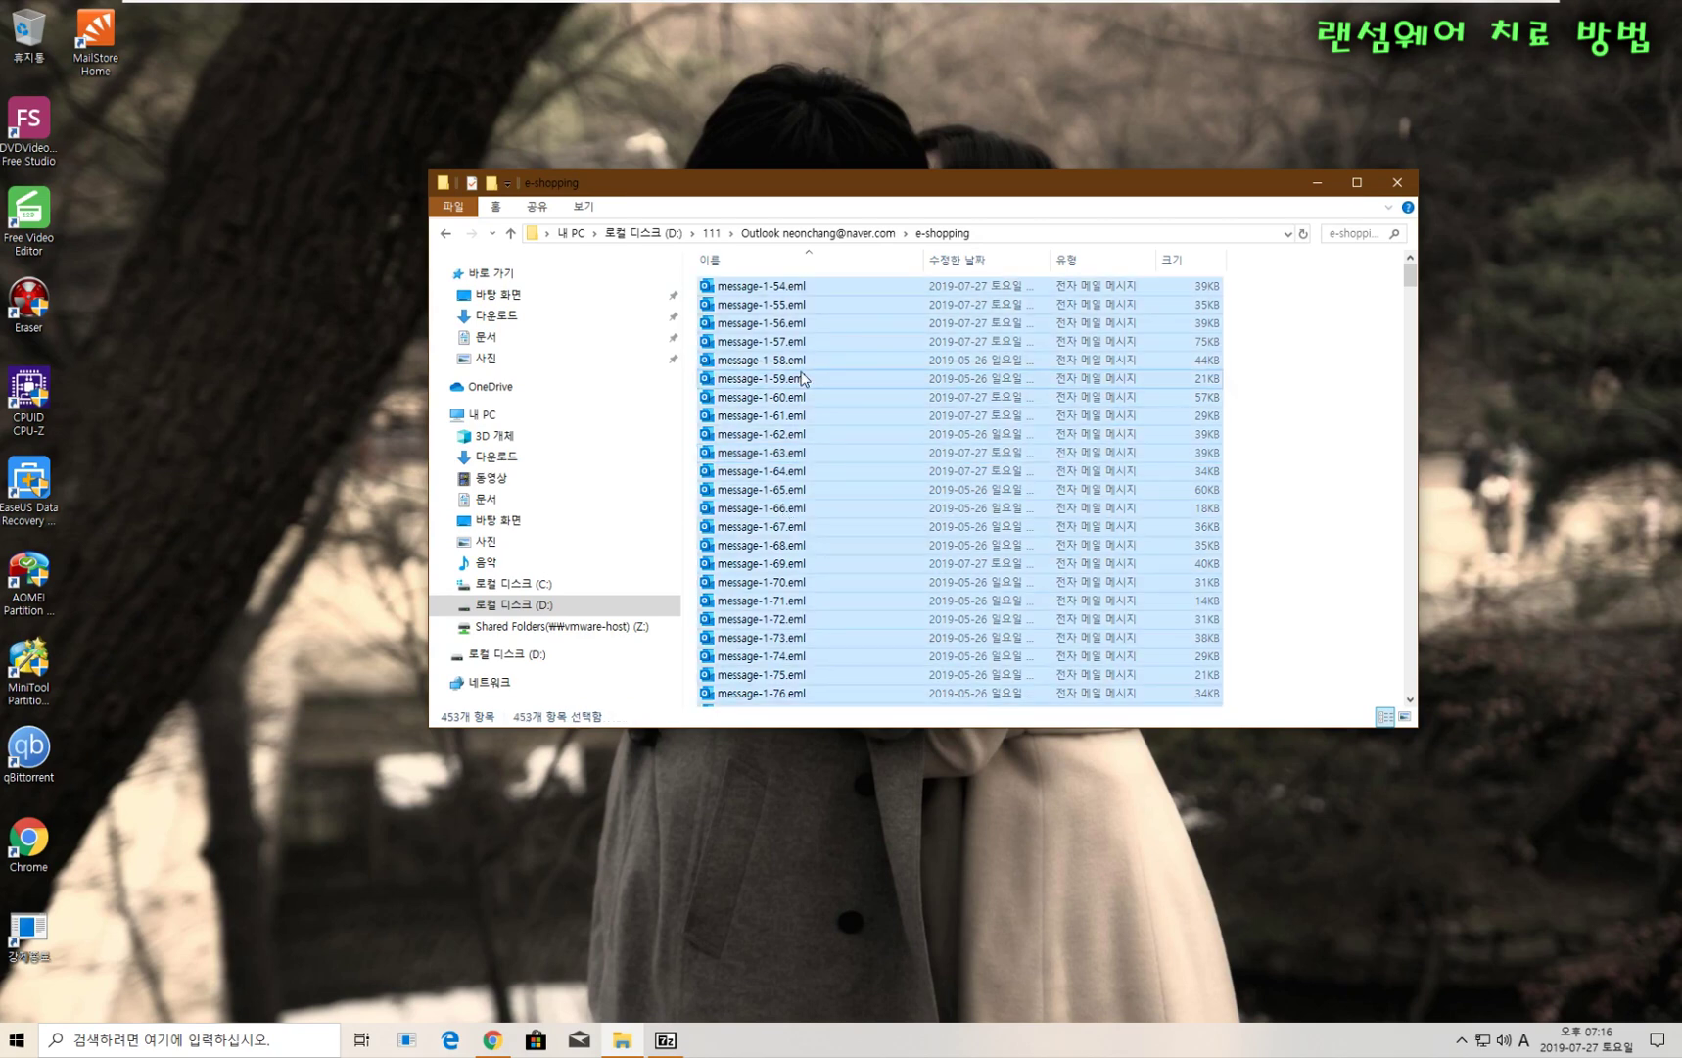
right_click(798, 445)
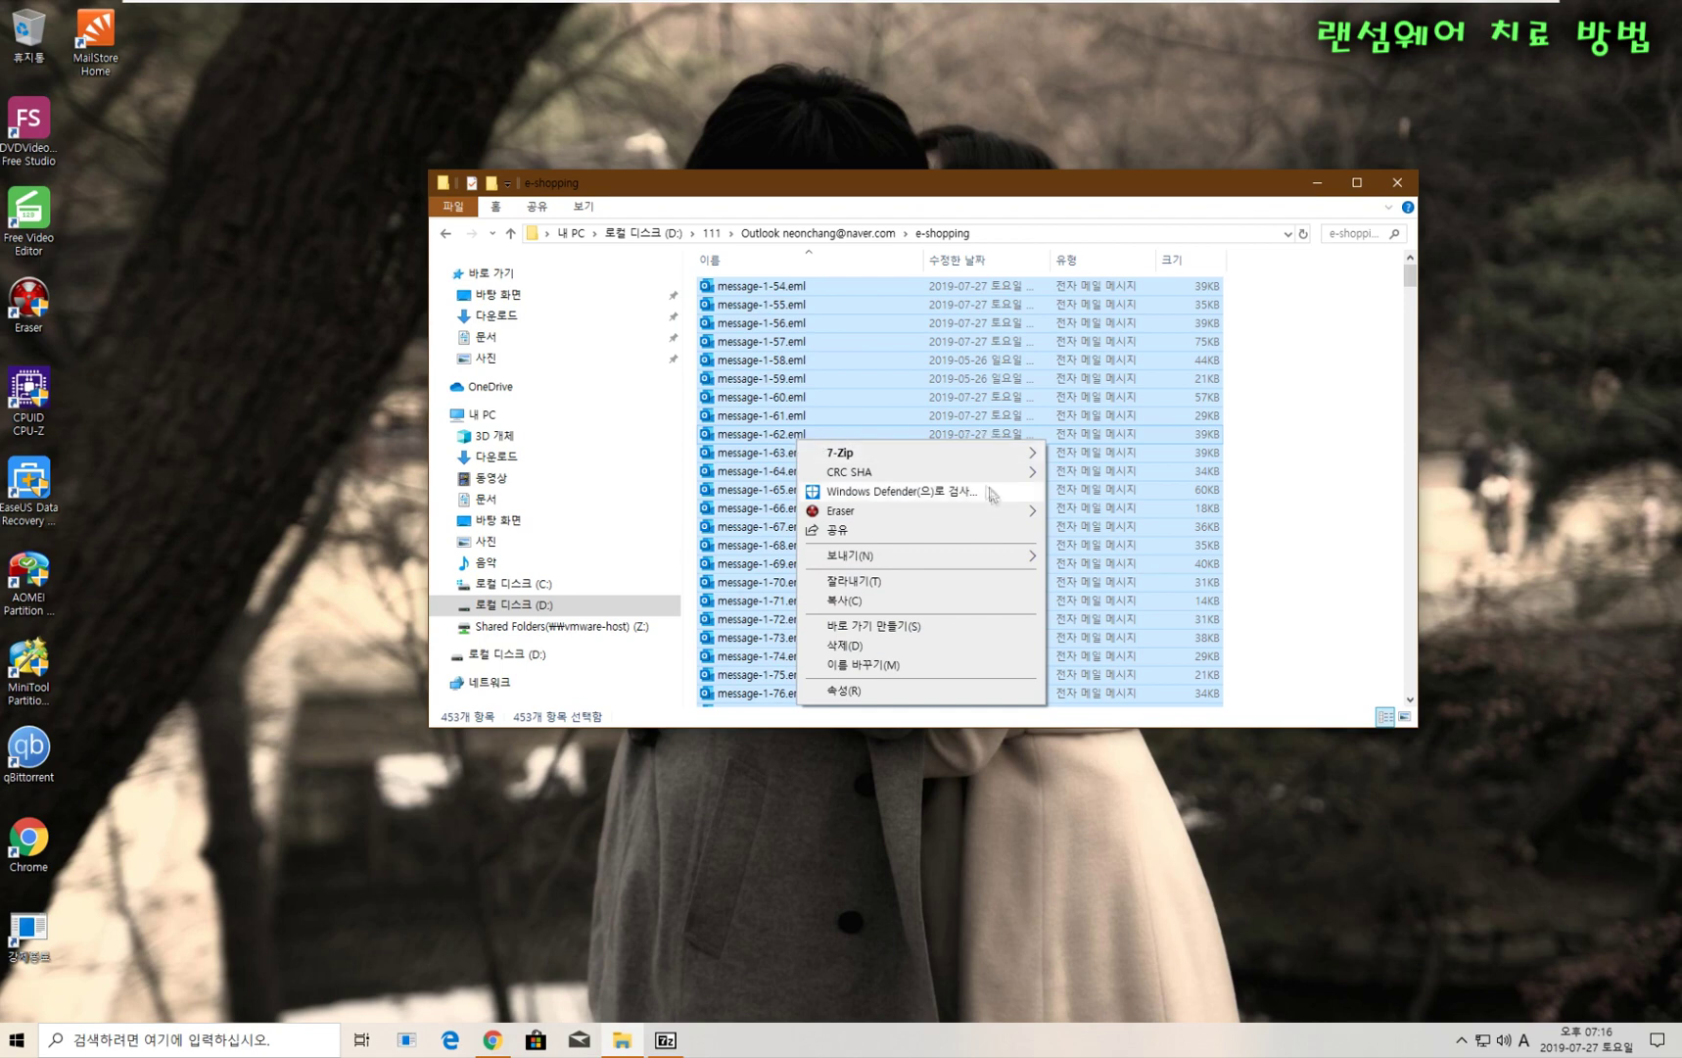
click(774, 391)
click(764, 341)
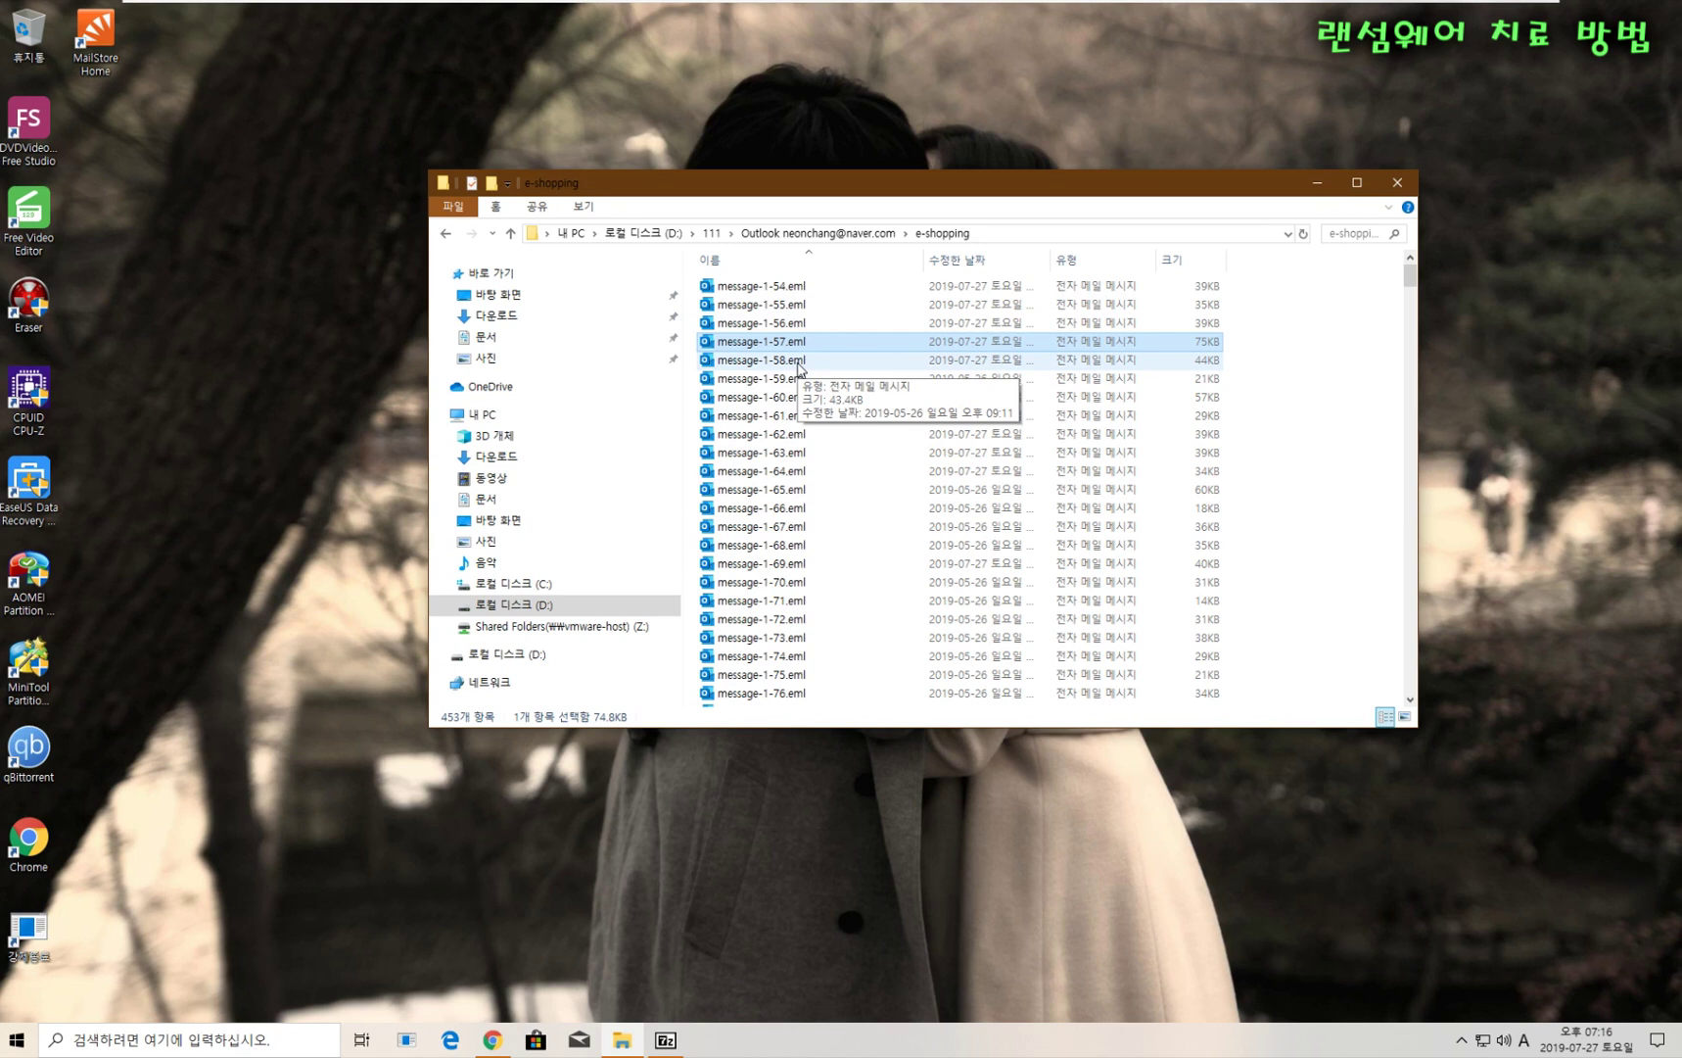
click(771, 399)
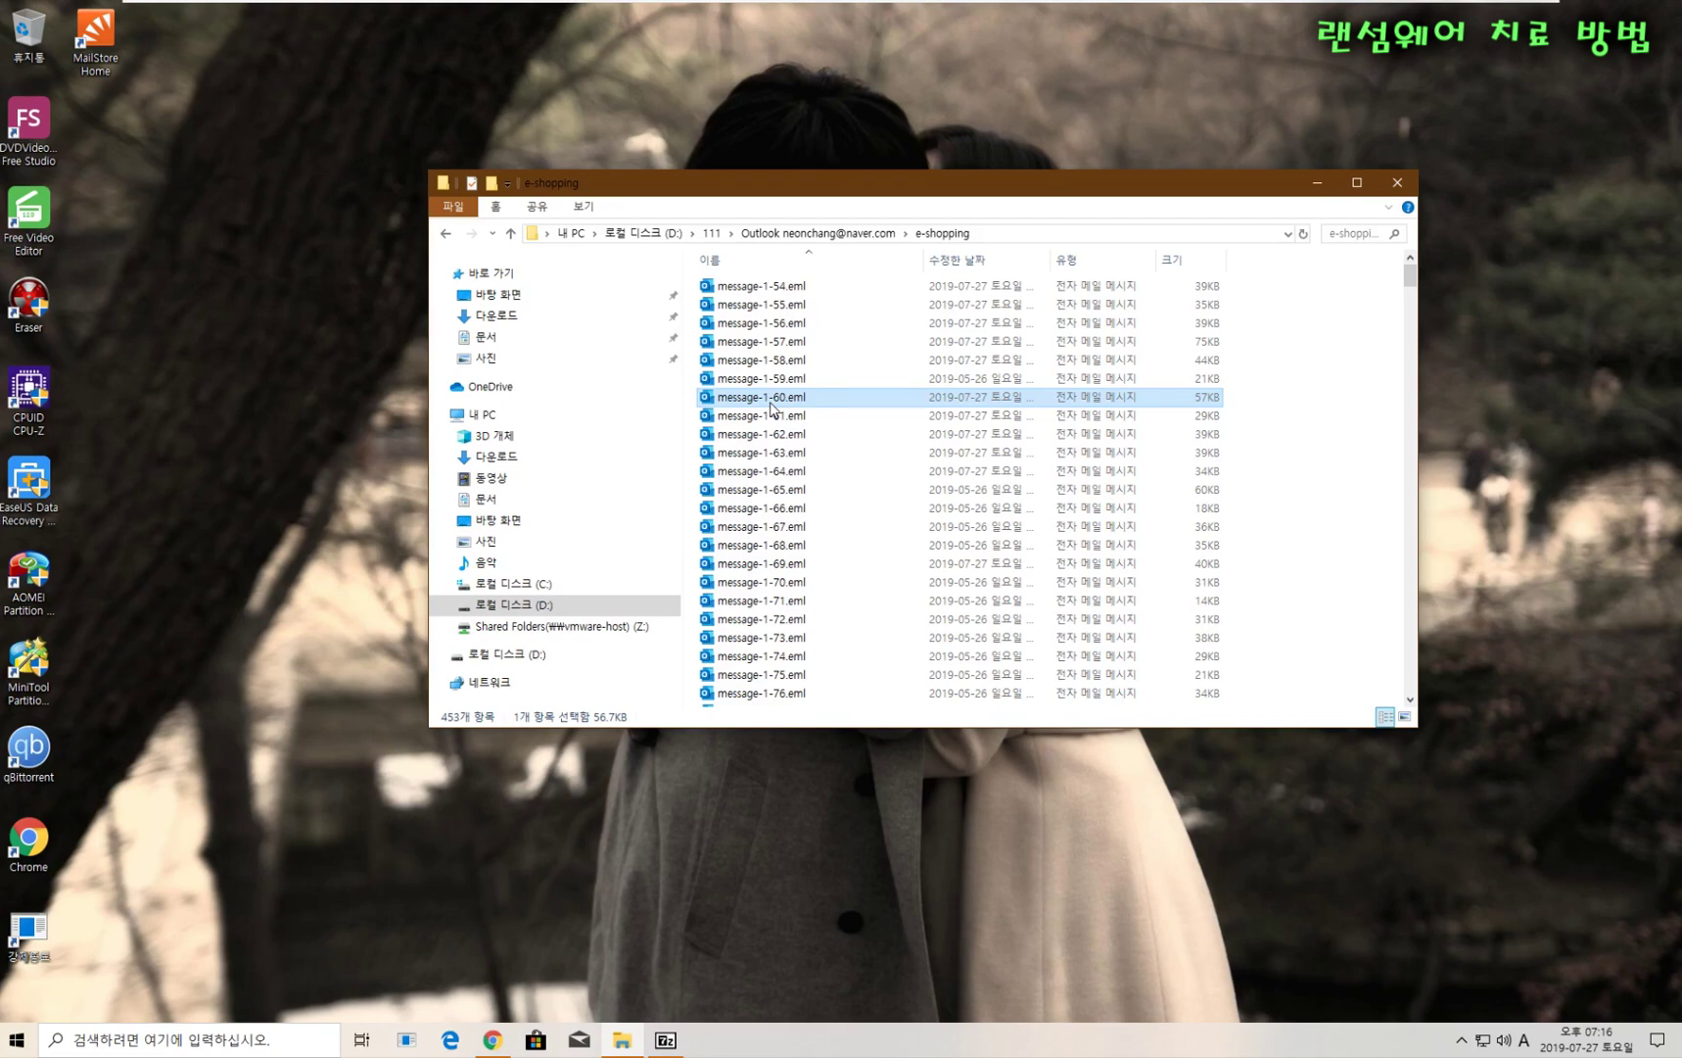
right_click(760, 360)
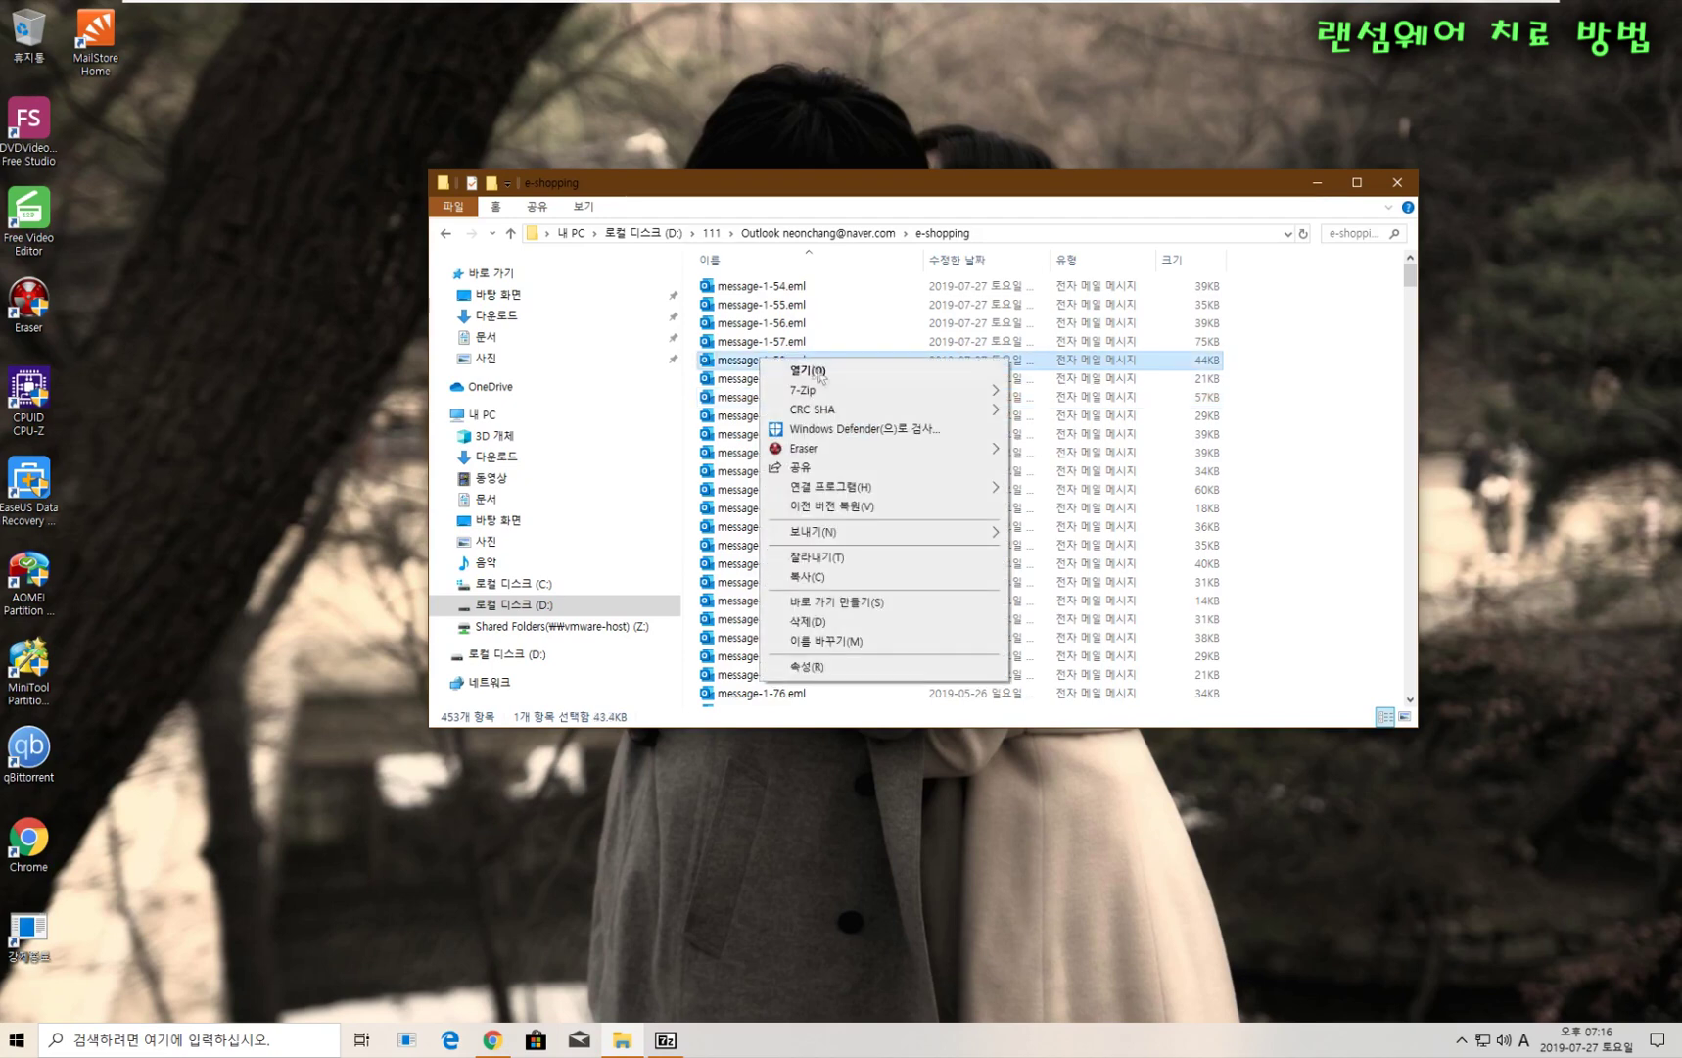
- Compress all files in the e-shopping folder into the archive e-shopping.7z, using 7z format without a password
click(788, 325)
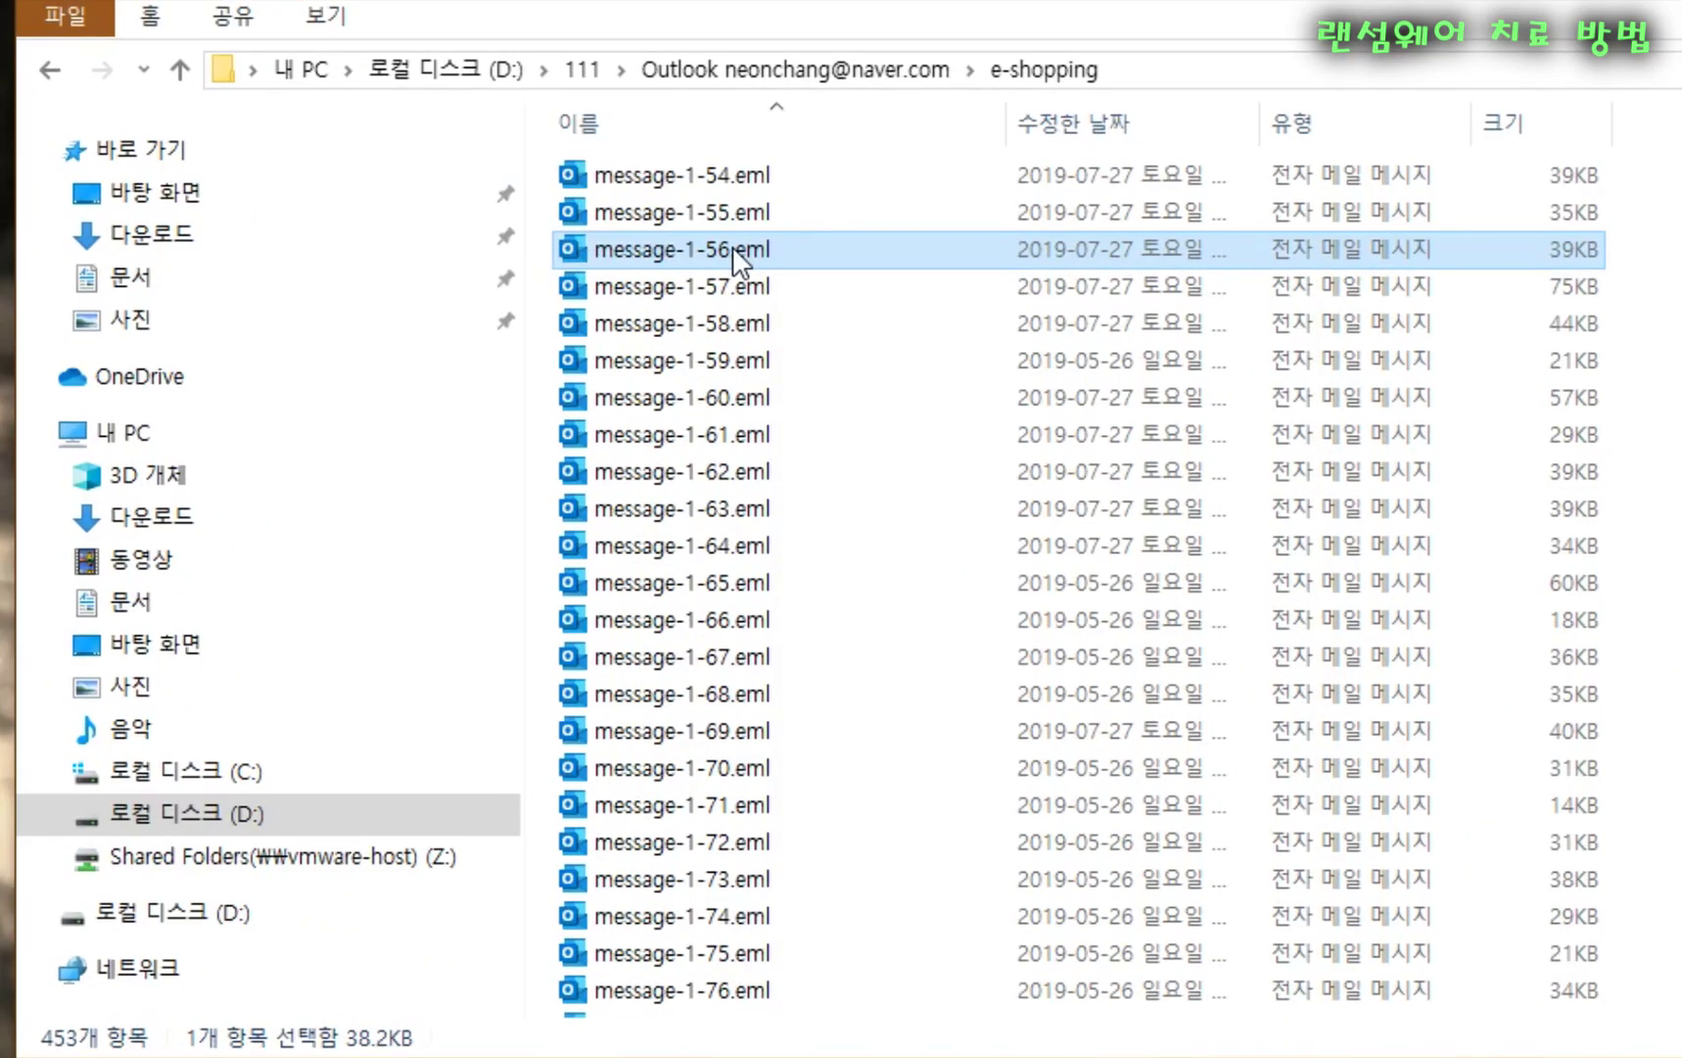
key(ctrl+a)
right_click(729, 254)
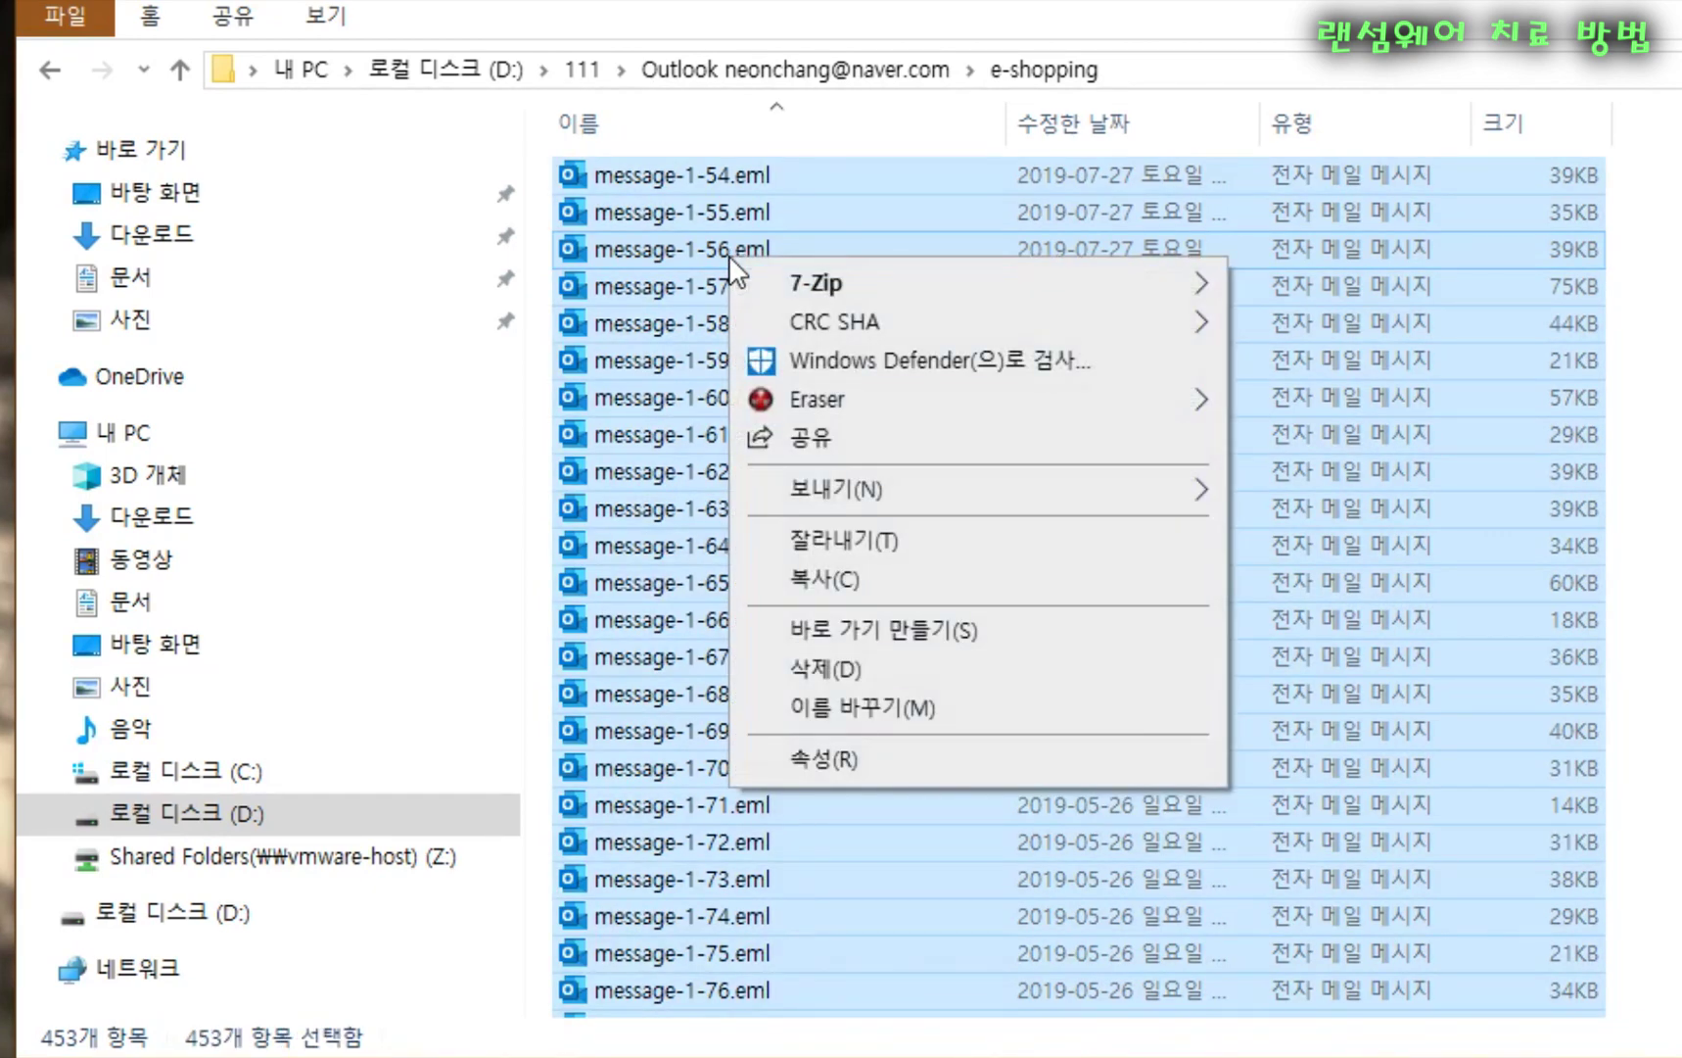
mouse_move(1040, 292)
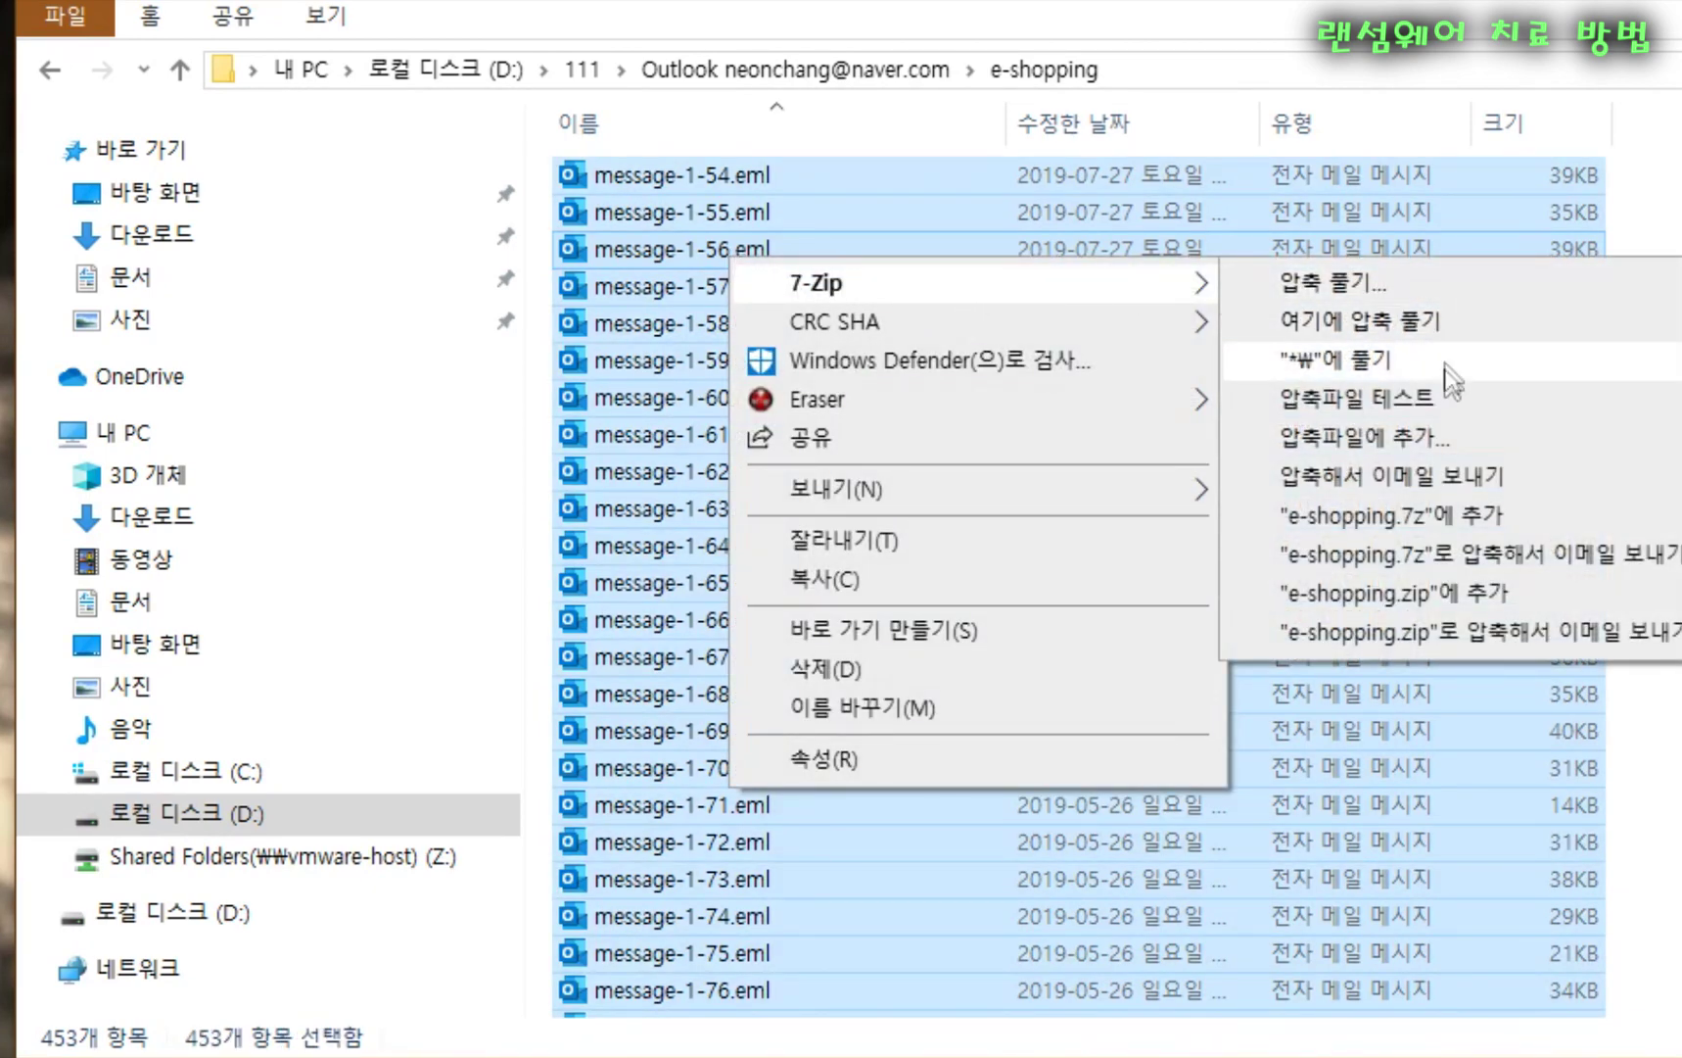
click(1433, 439)
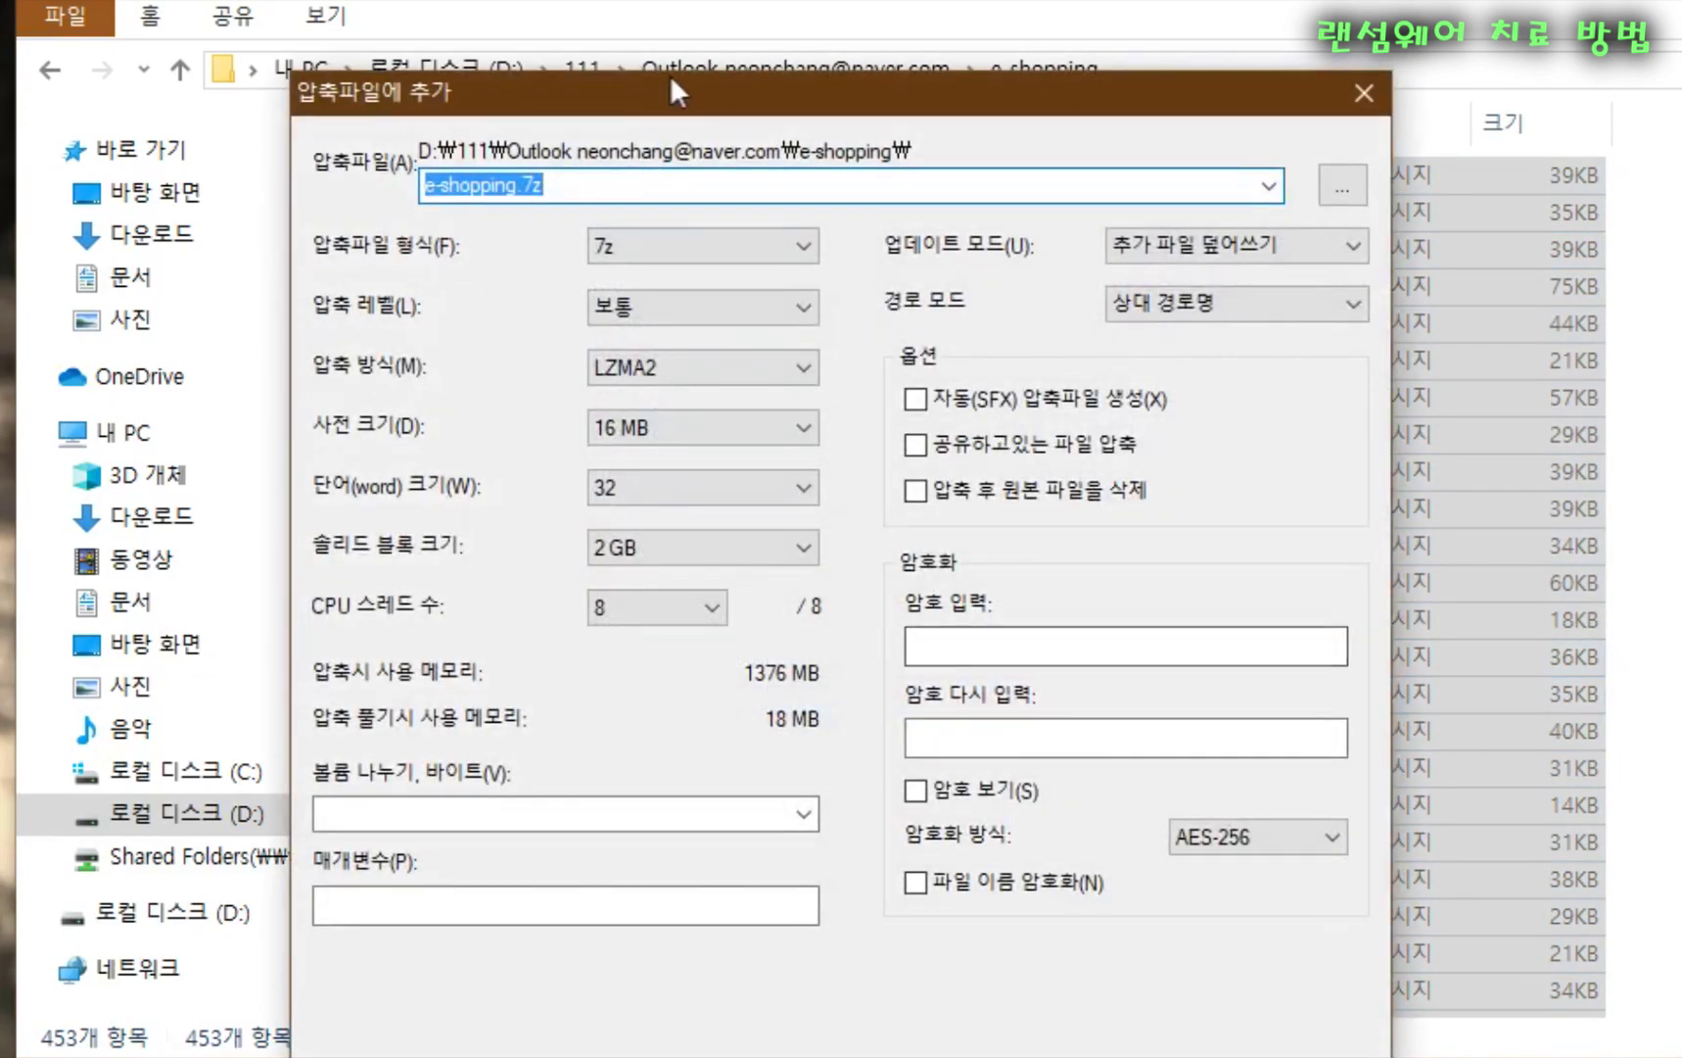
drag(671, 75, 1216, 113)
key(Return)
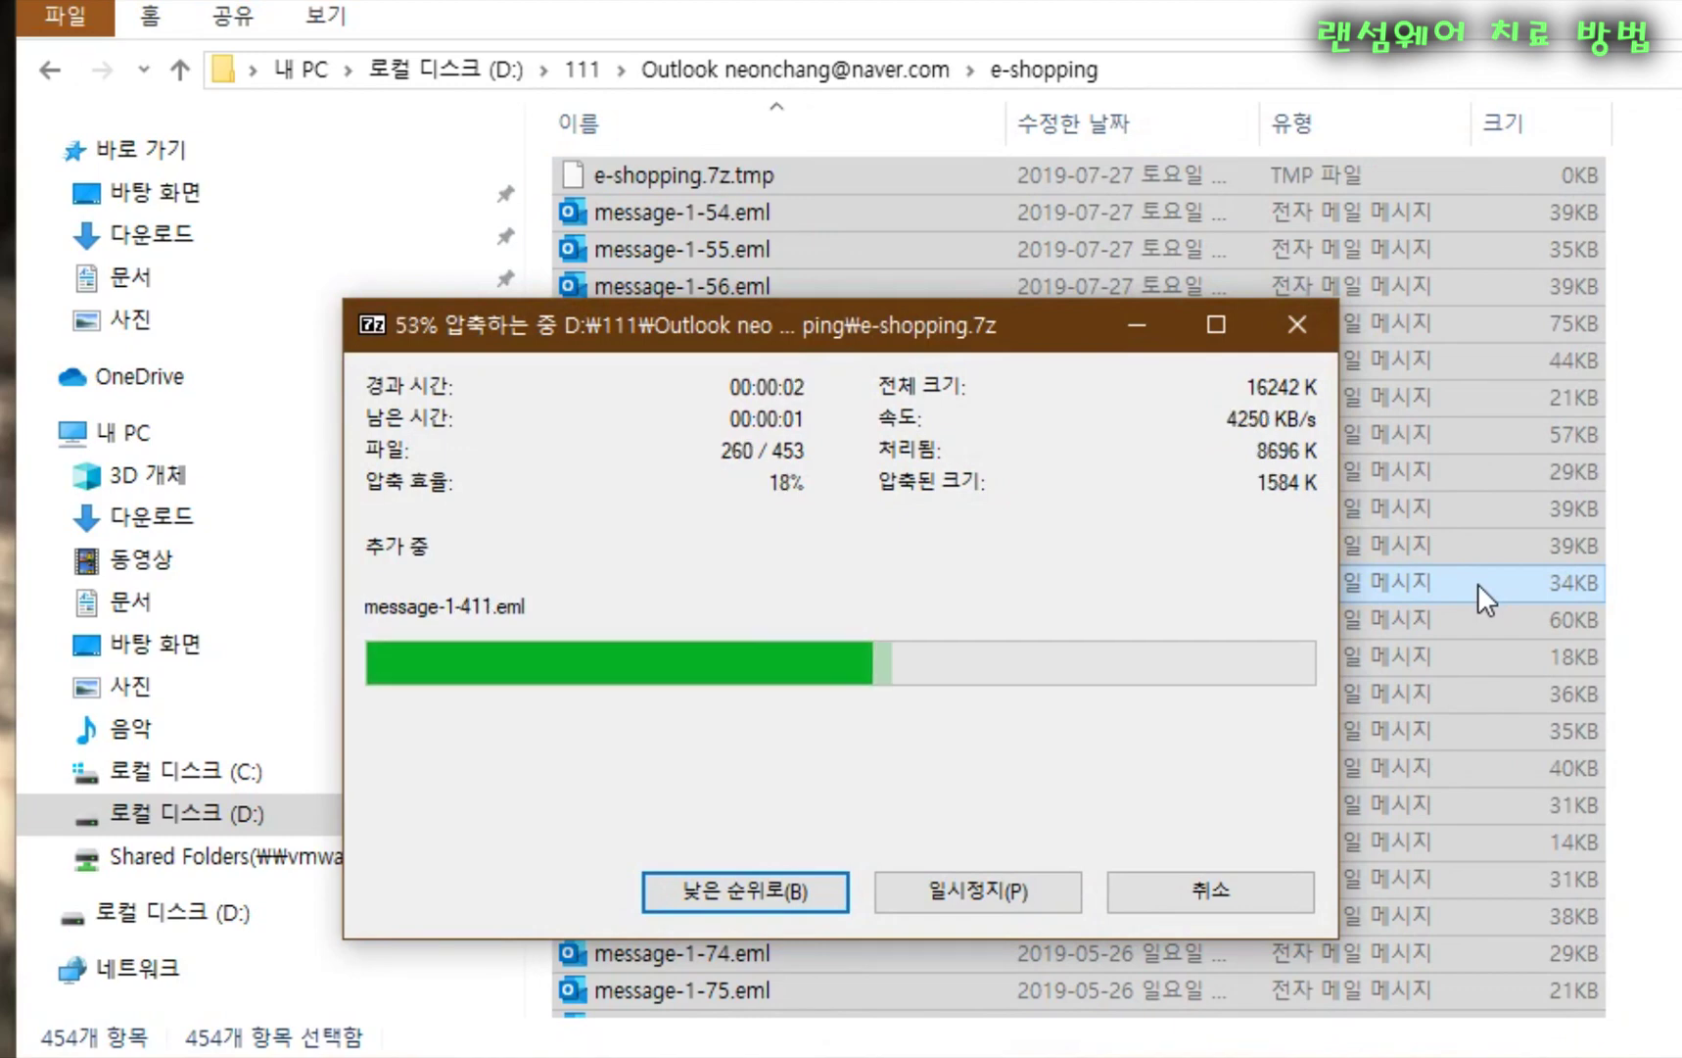
- Look through the e-shopping folder and compare the e-shopping.7z archive with the original message files
scroll(1266, 664, down, 20)
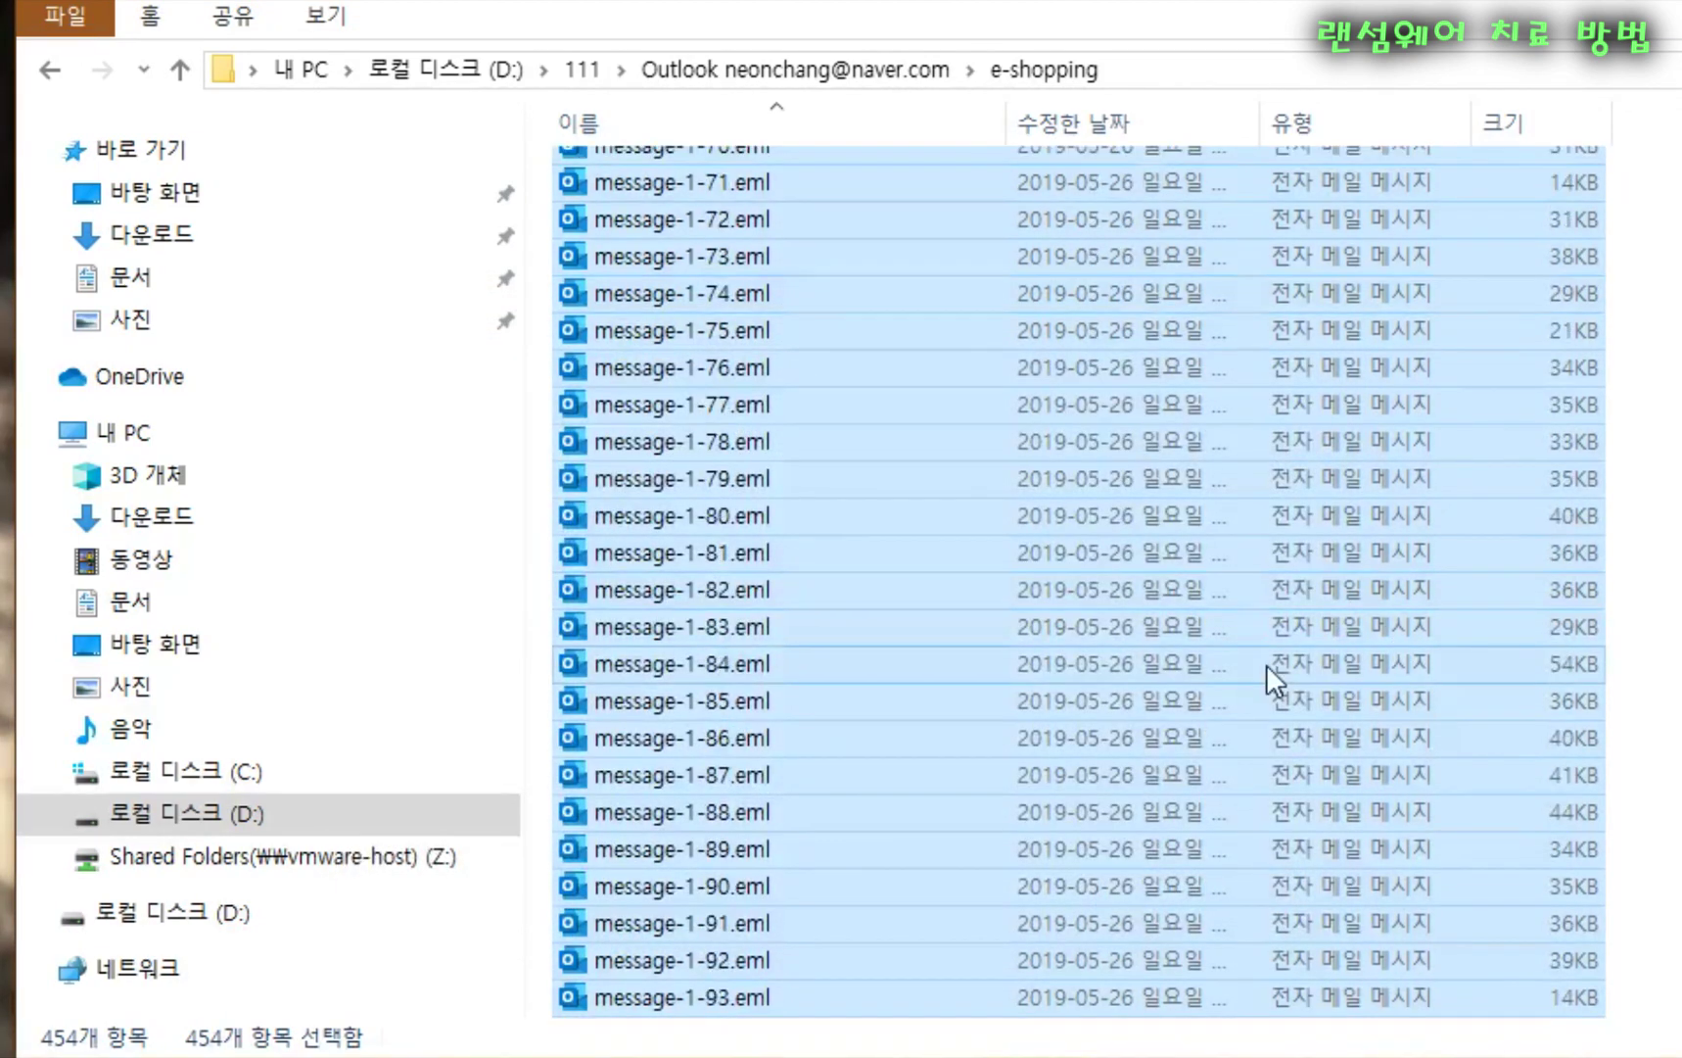
scroll(1271, 665, down, 20)
scroll(1271, 665, up, 20)
scroll(1314, 632, up, 20)
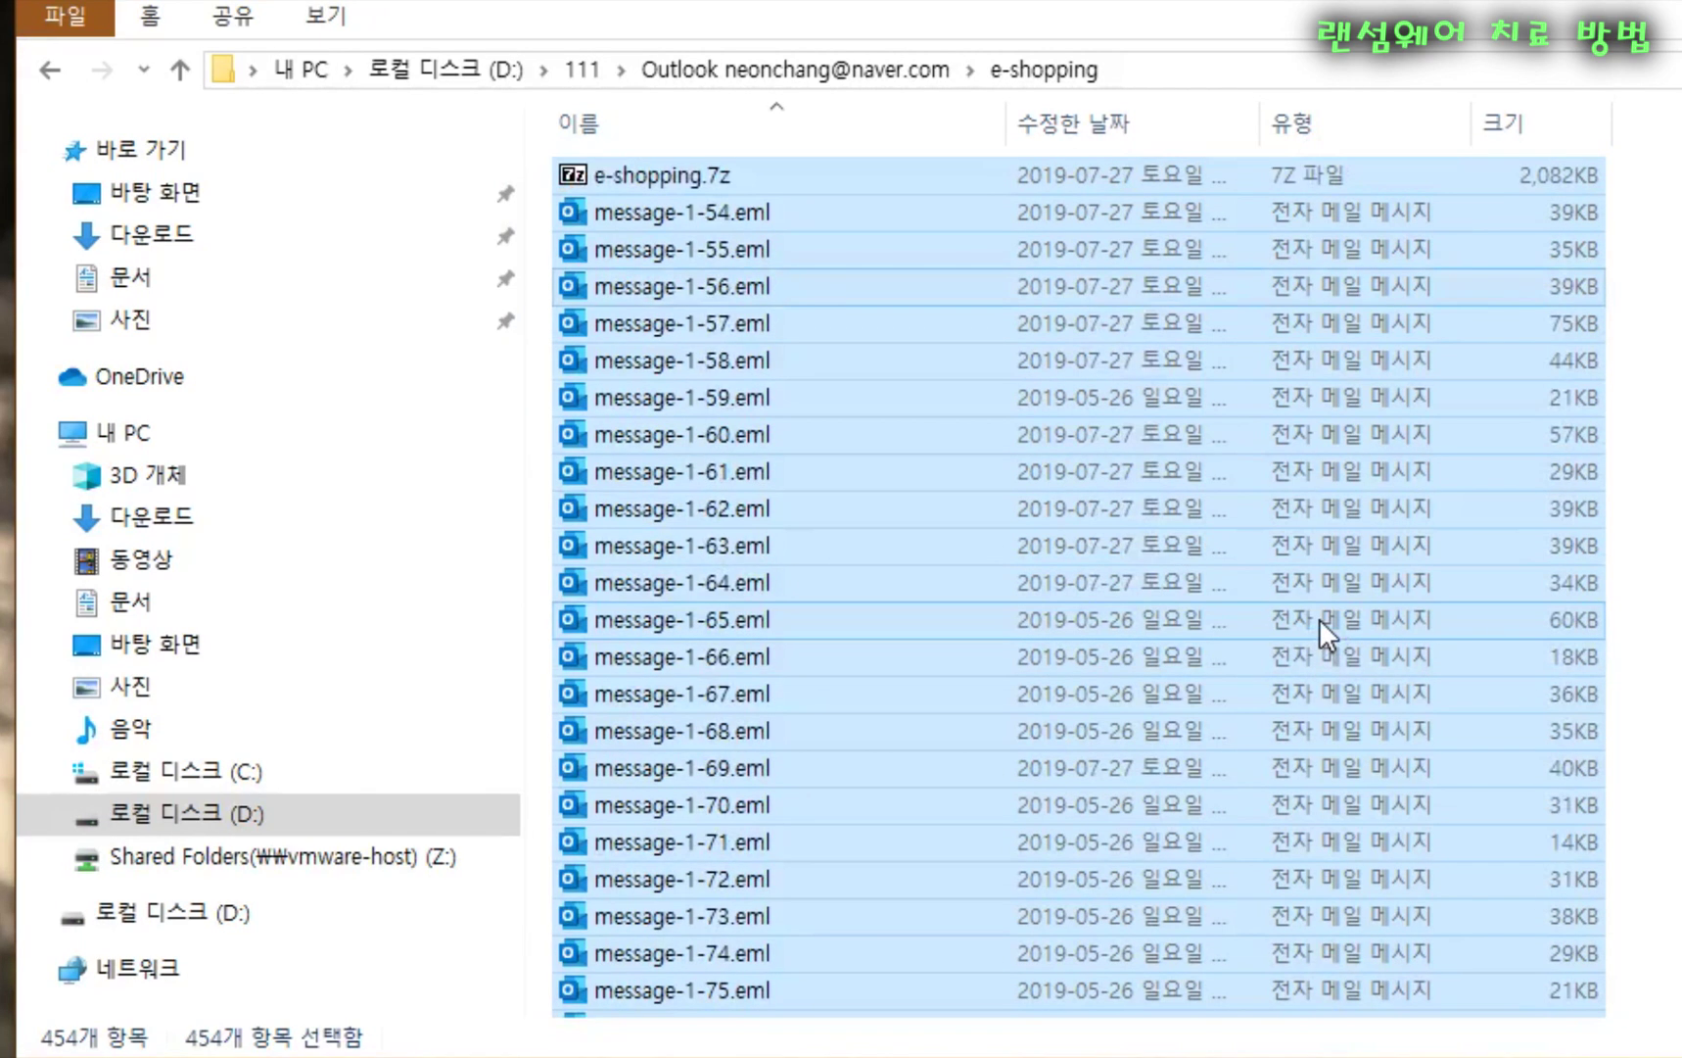
click(618, 175)
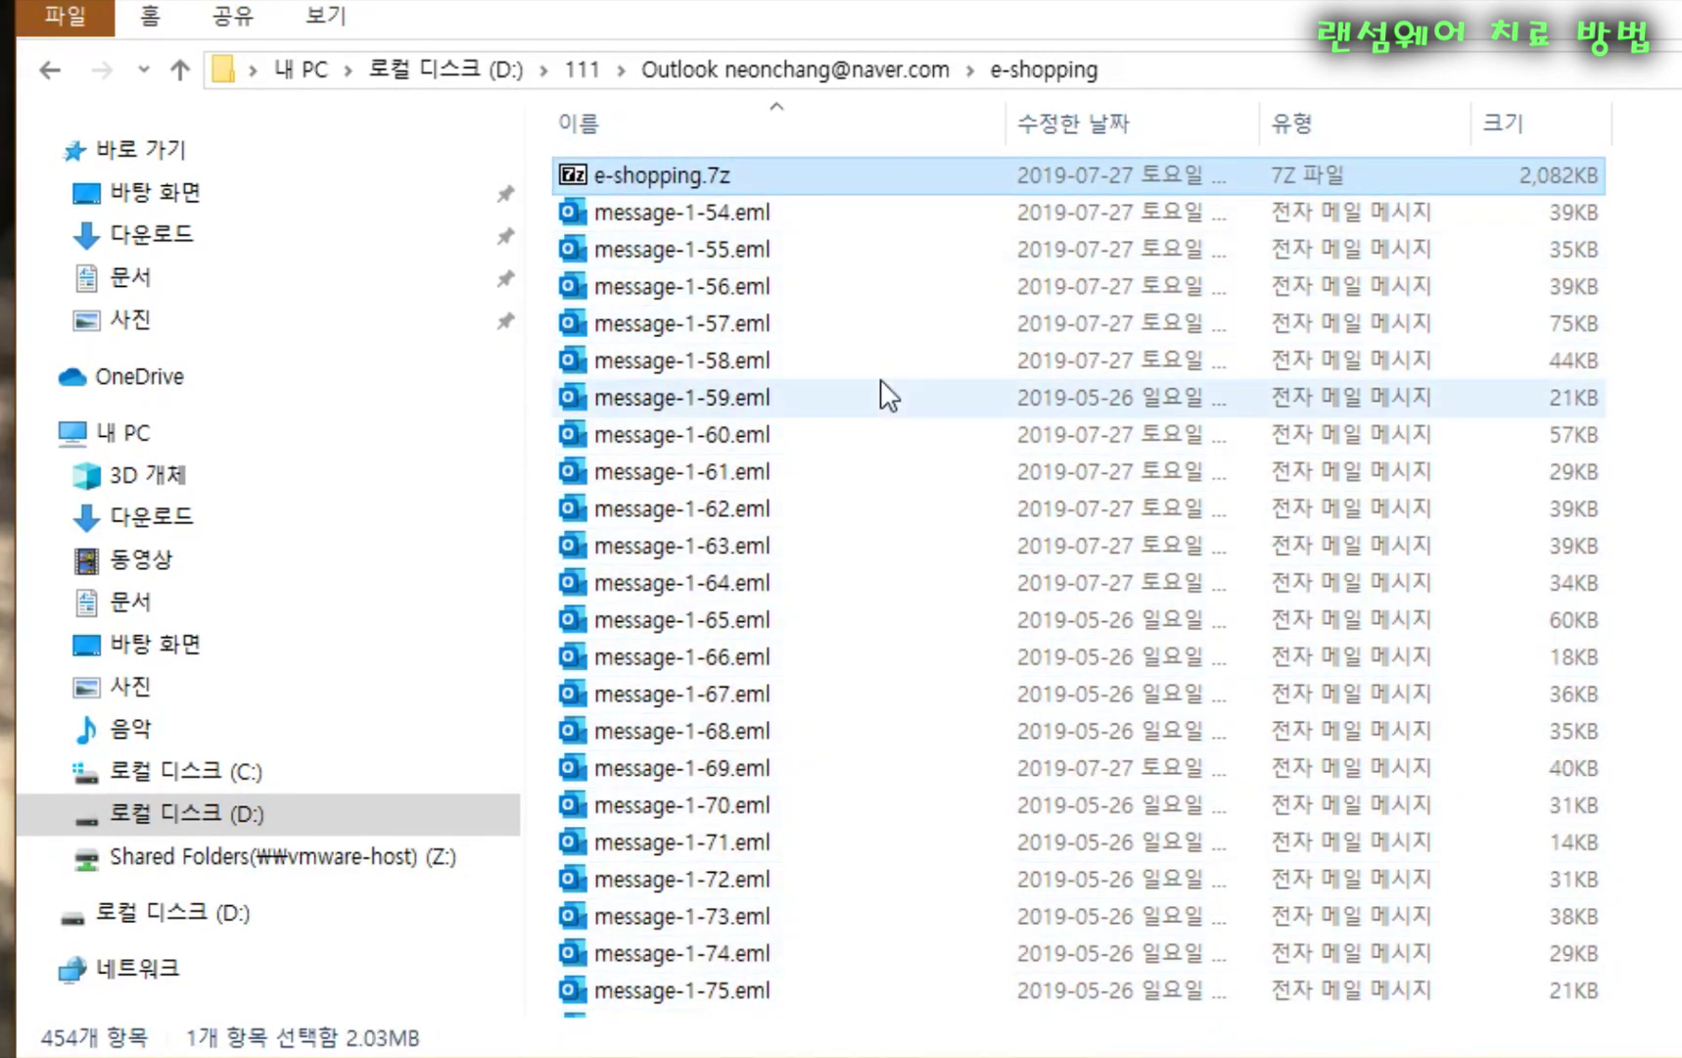
click(724, 211)
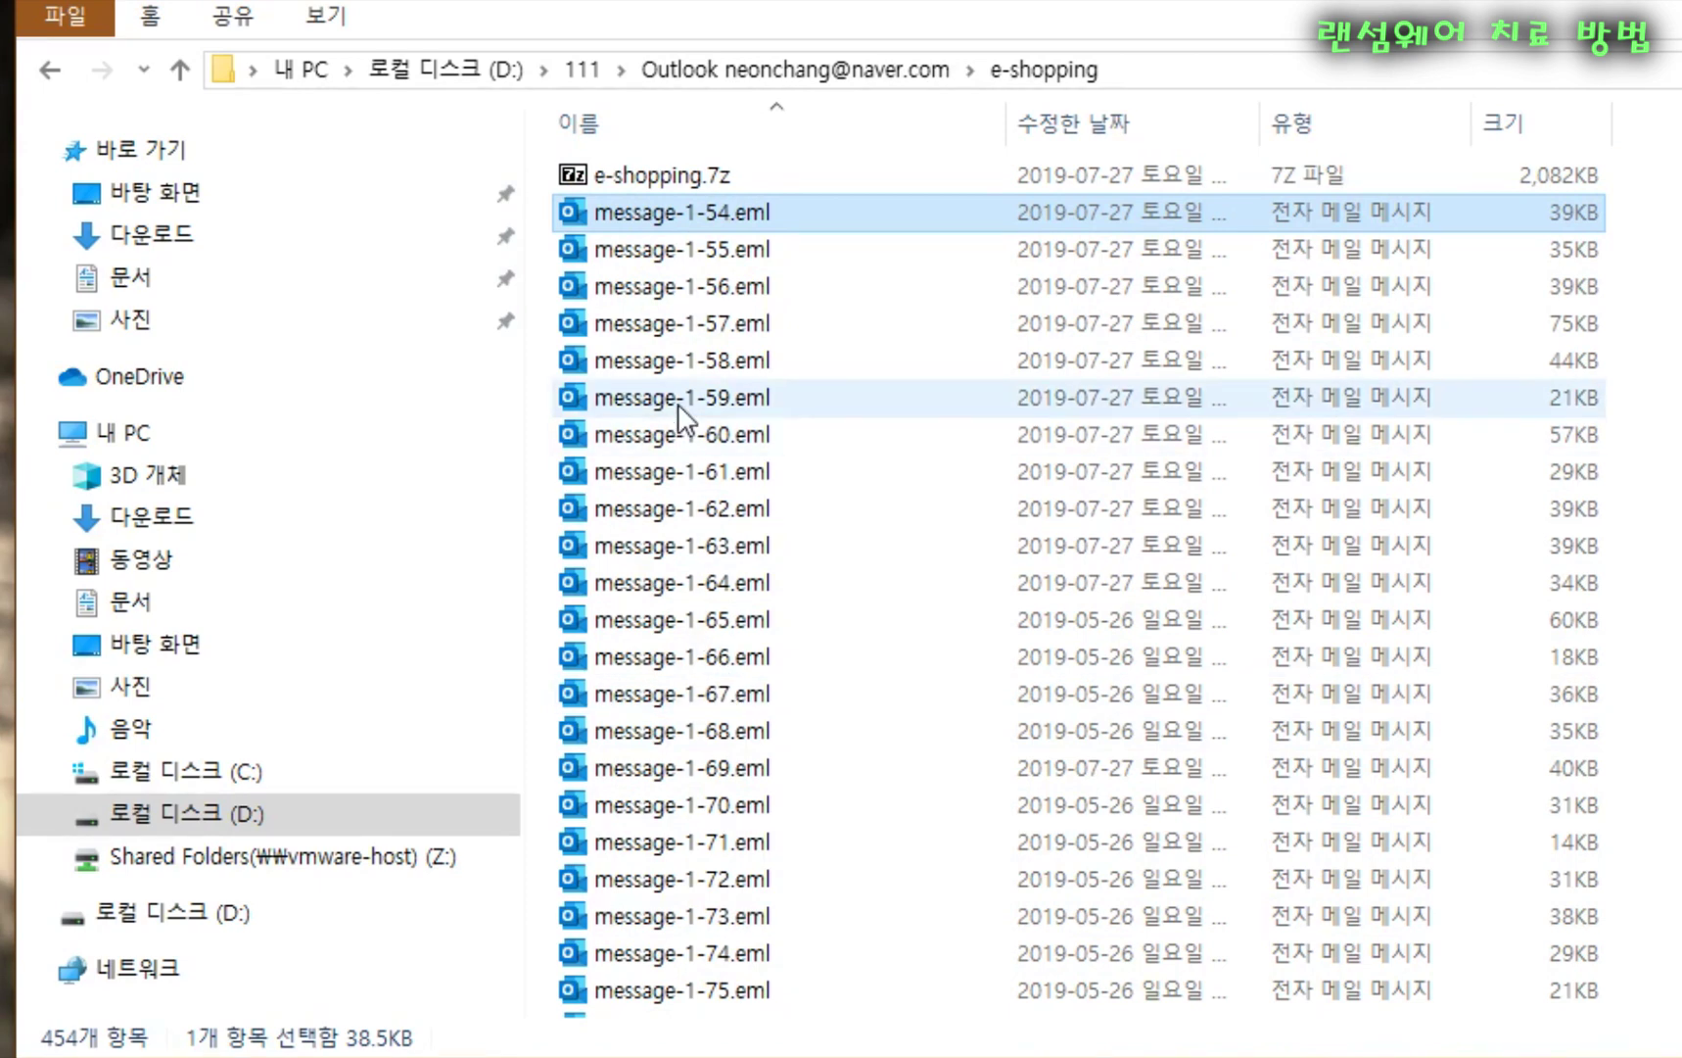
- Delete all the message .eml files from the e-shopping folder, keeping only the e-shopping.7z archive
key(ctrl+a)
ctrl+click(664, 176)
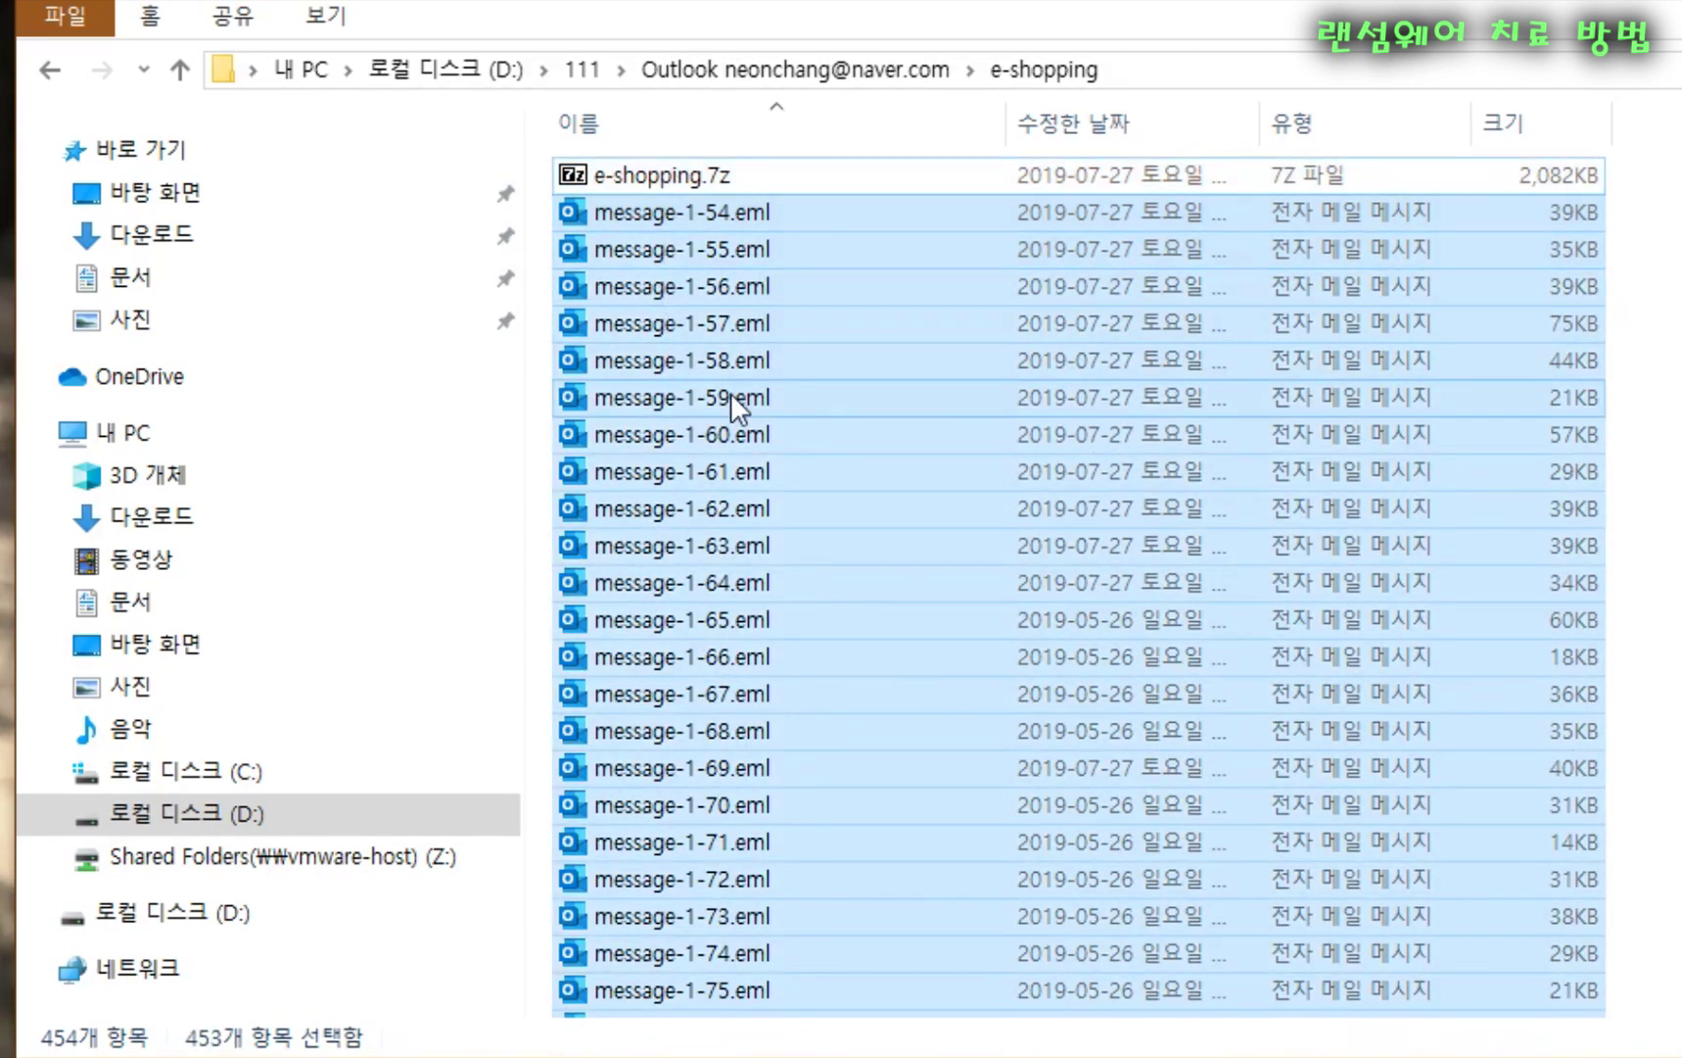
key(Delete)
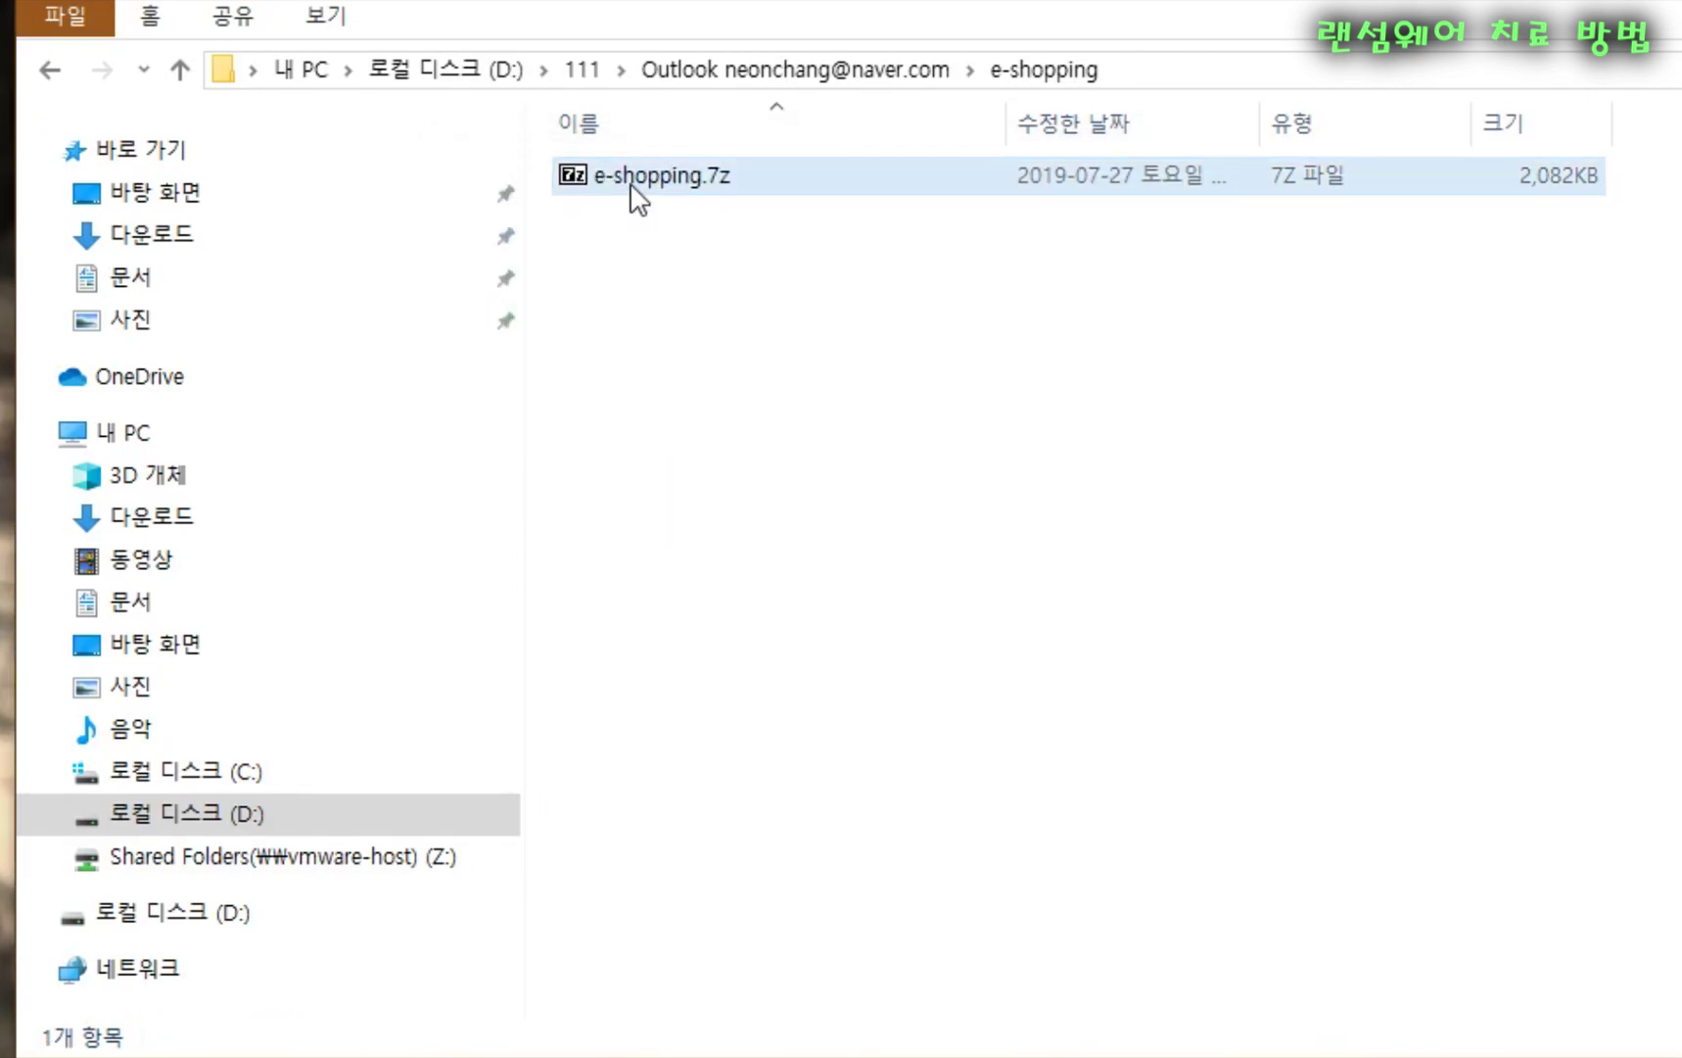
click(635, 186)
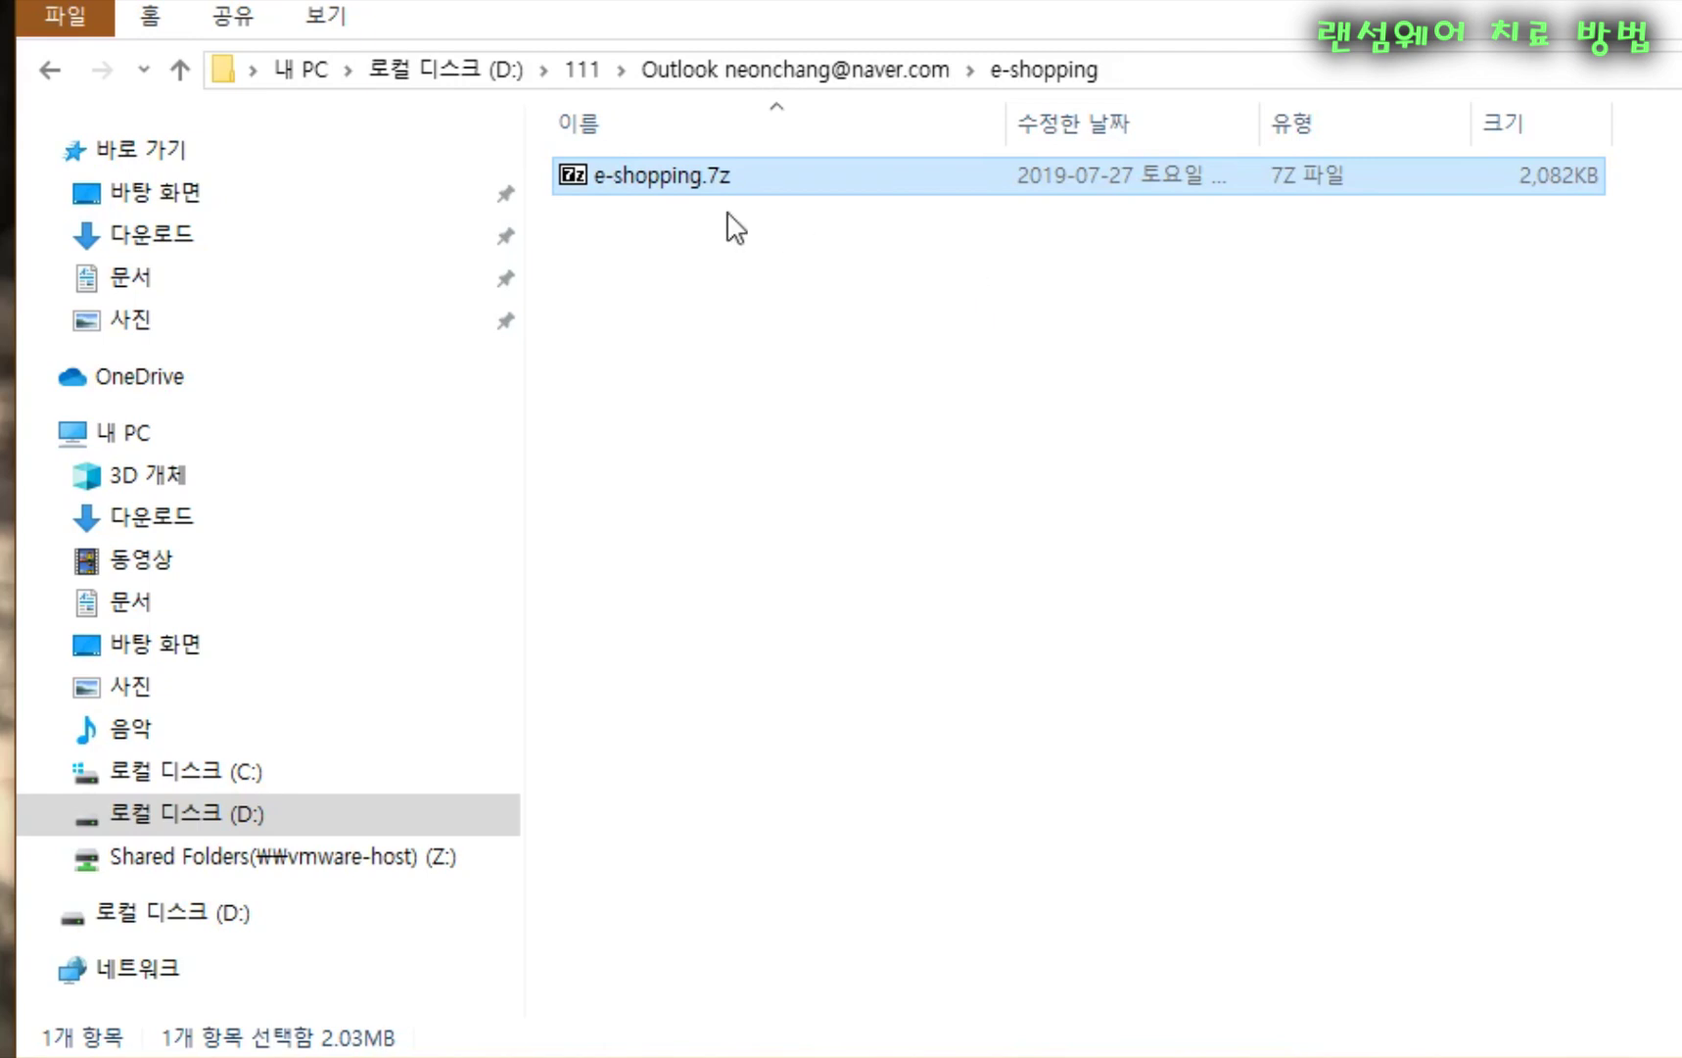
click(766, 330)
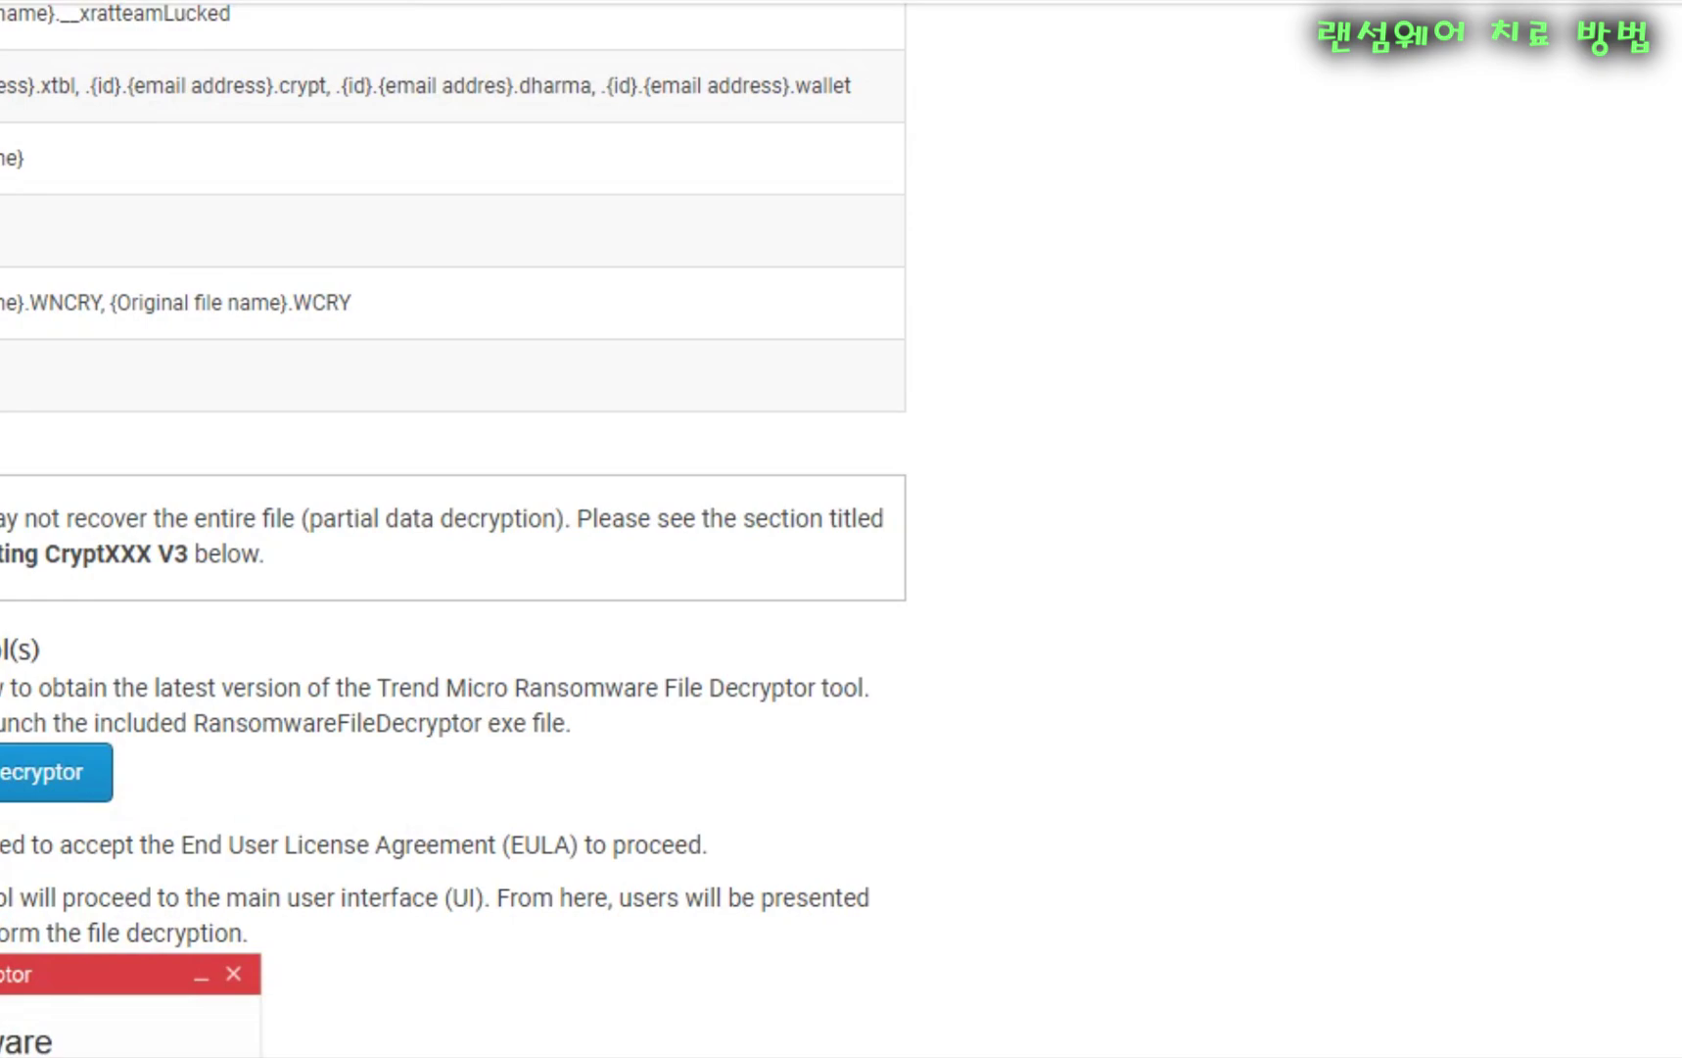
- Close the browser with the No More Ransom and Trend Micro pages, and close the e-shopping folder window
scroll(450, 529, up, 4)
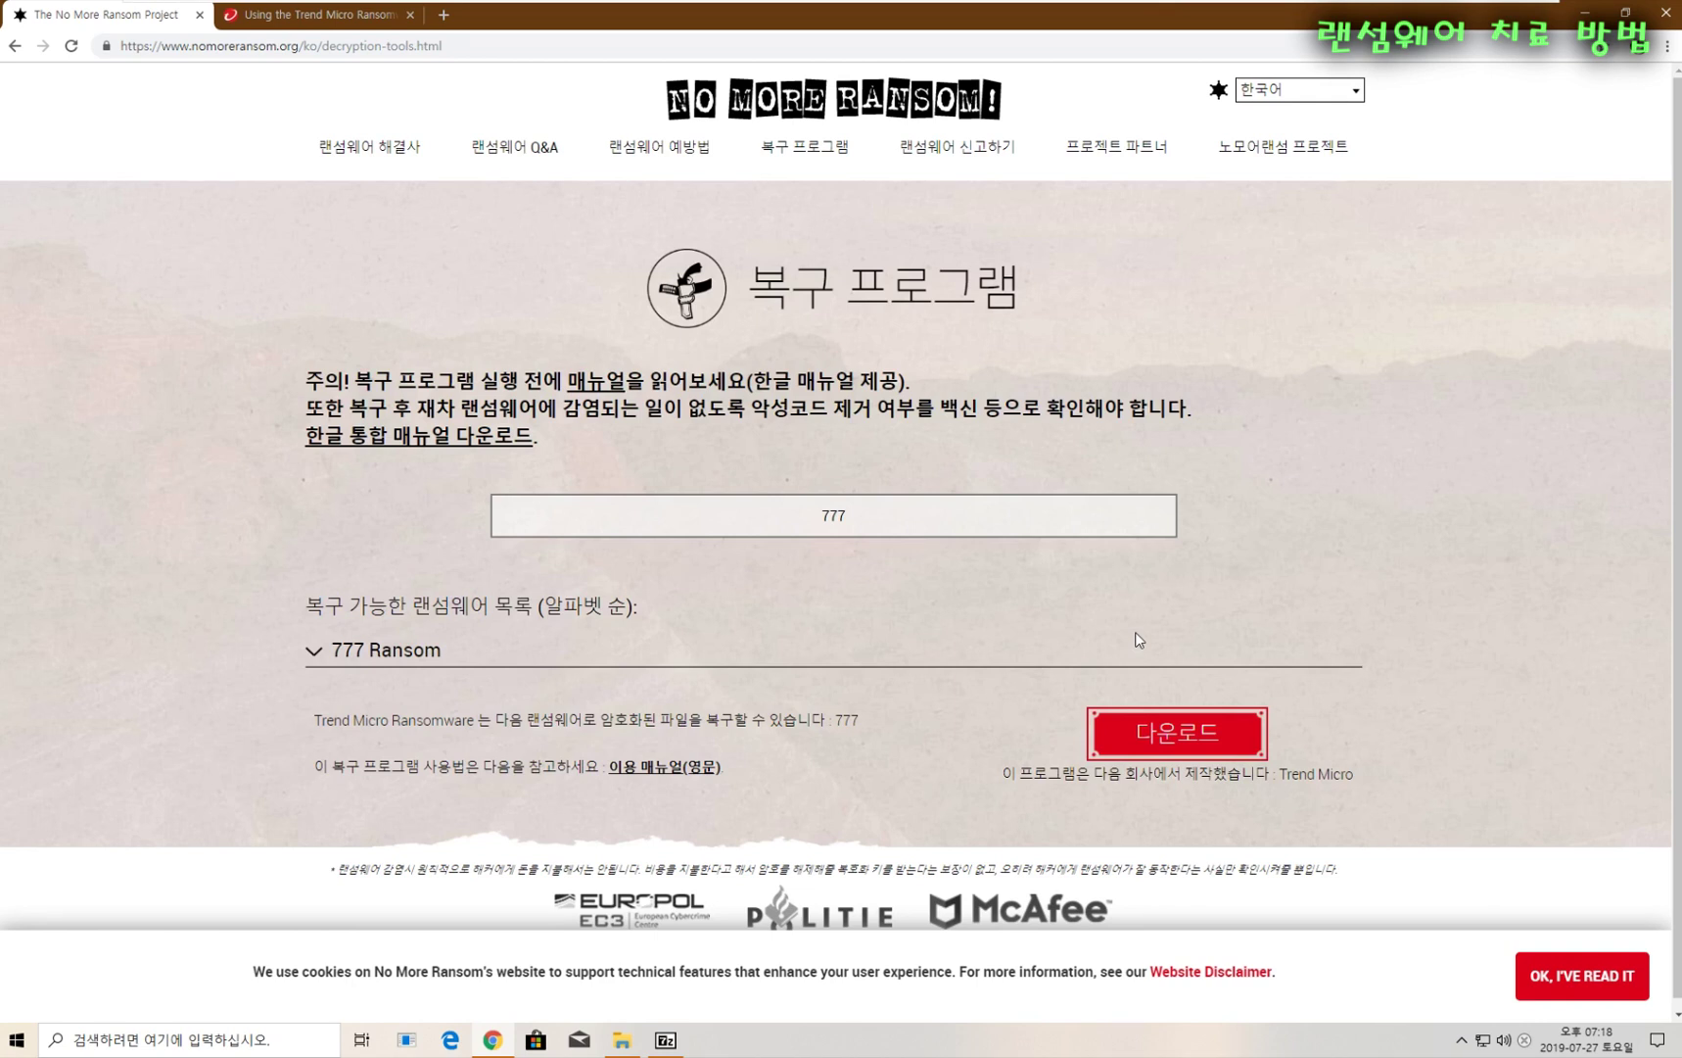
click(1664, 19)
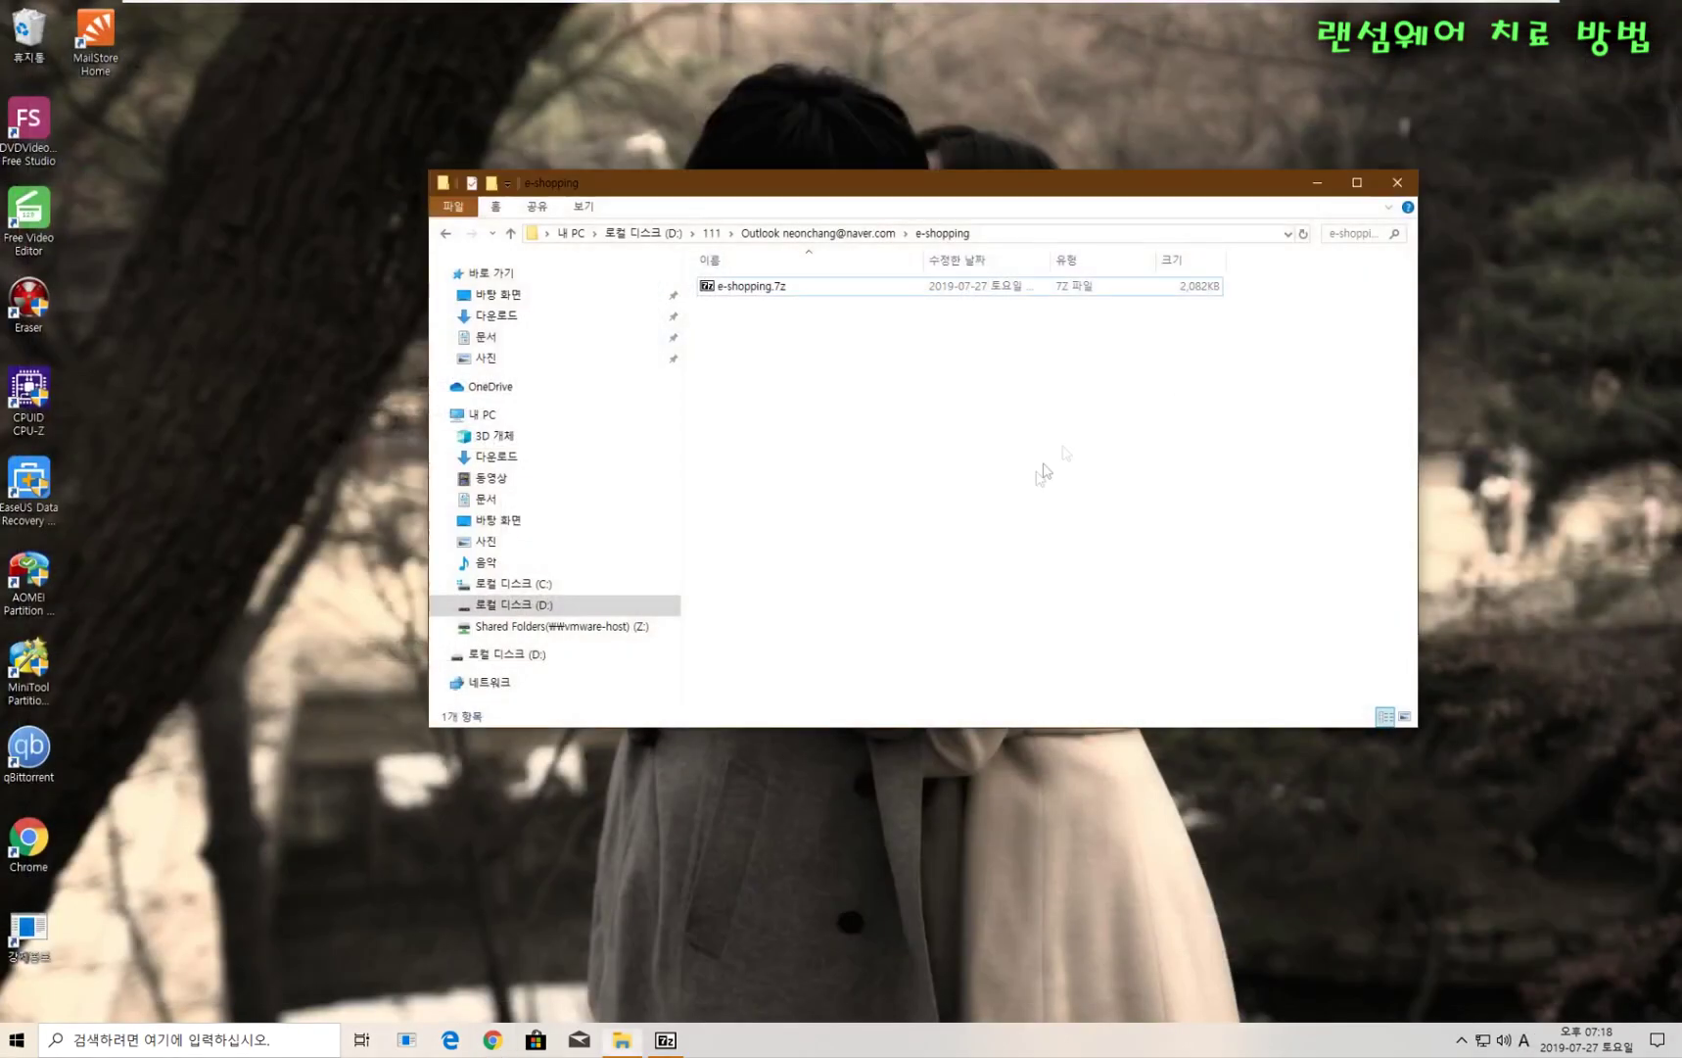
click(1400, 184)
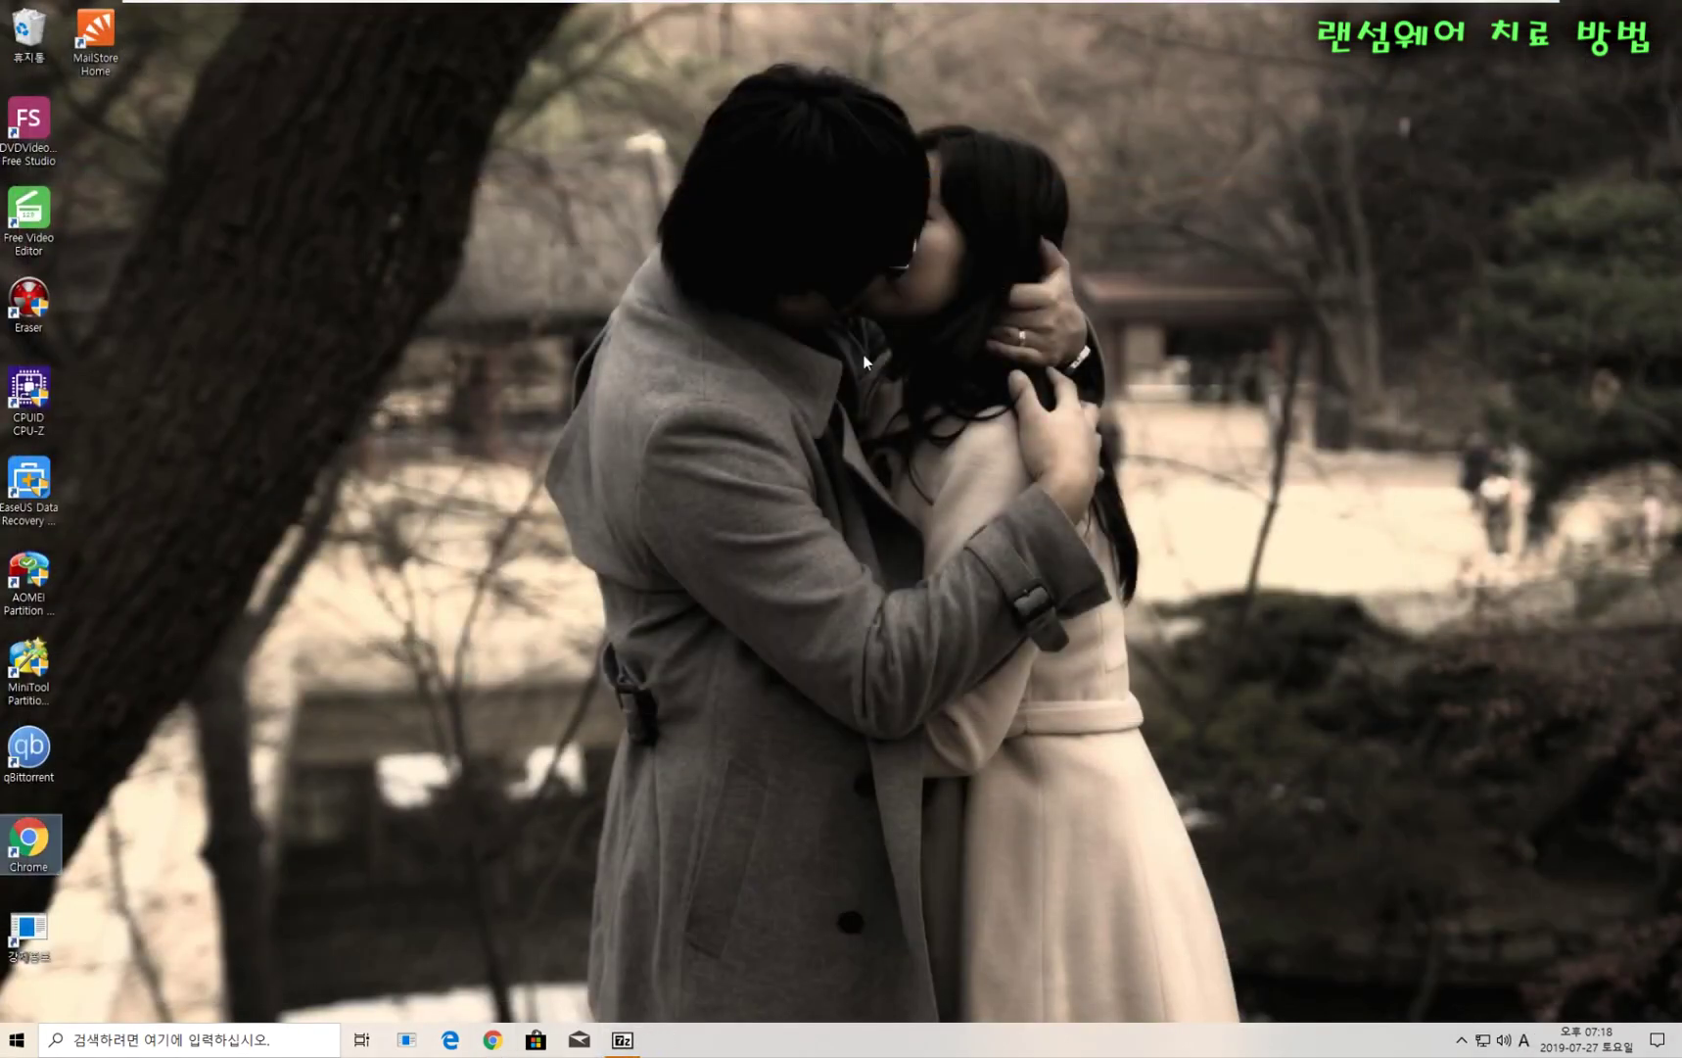